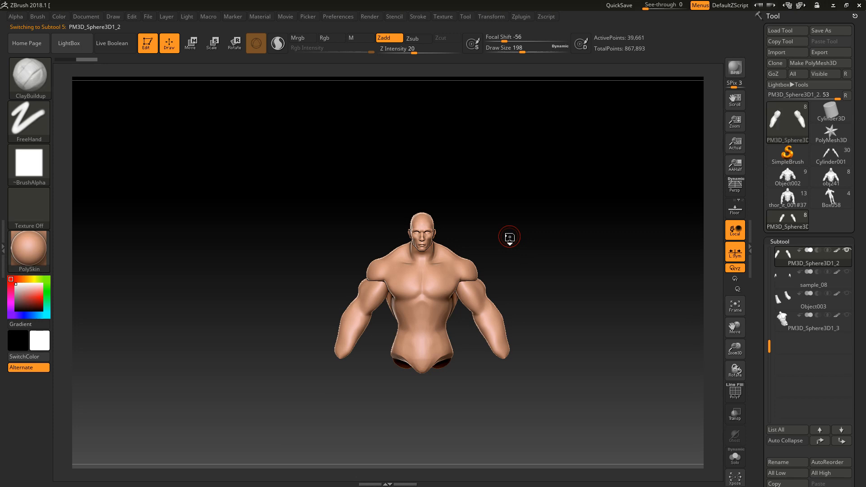
Open the DynaMesh settings in the geometry options of the arms subtool, PM3D_Sphere3D1_2
{"action": "scroll", "coordinate": [858, 378], "scroll_direction": "down", "scroll_amount": 5}
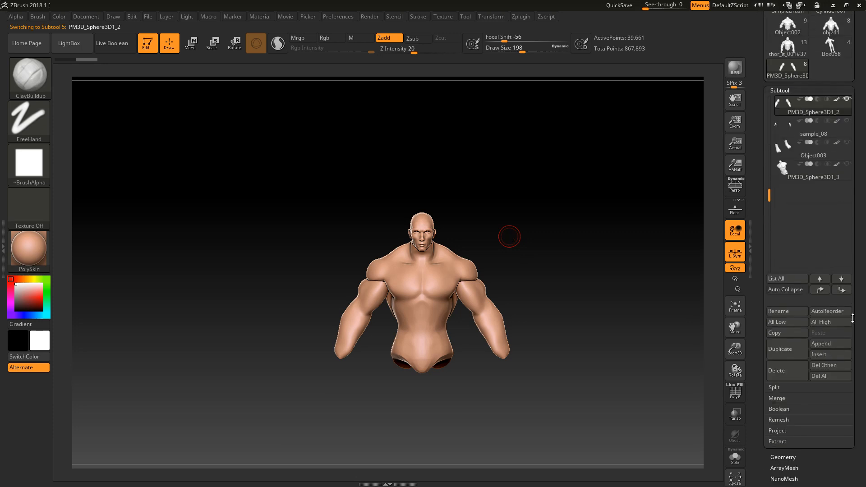
{"action": "scroll", "coordinate": [836, 354], "scroll_direction": "up", "scroll_amount": 4}
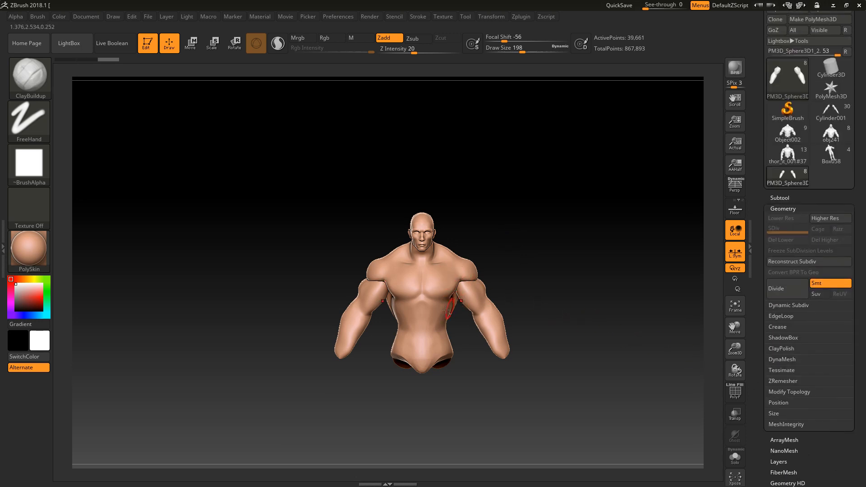
{"action": "key", "text": "f"}
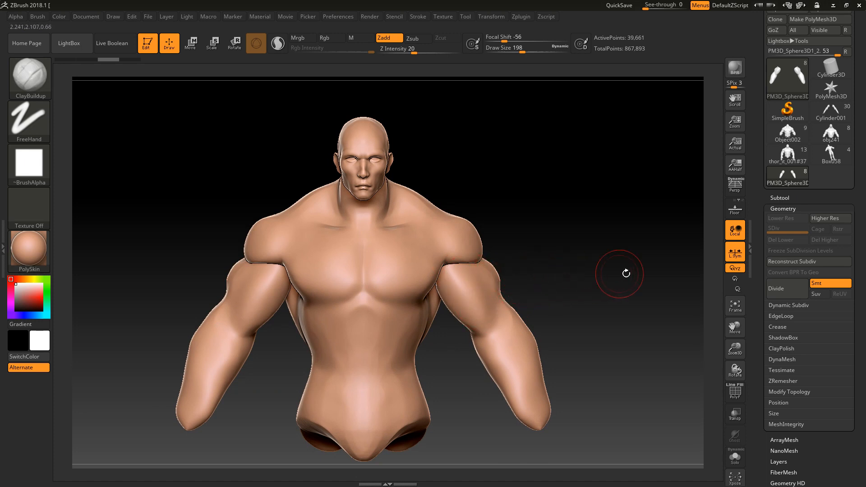
{"action": "left_click", "coordinate": [787, 360]}
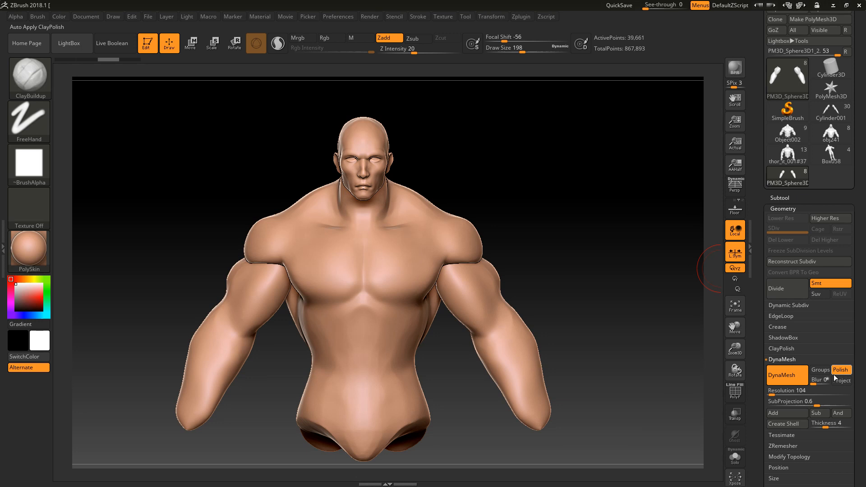
{"action": "mouse_move", "coordinate": [576, 245]}
{"action": "left_mouse_down"}
{"action": "mouse_move", "coordinate": [559, 236]}
{"action": "mouse_move", "coordinate": [559, 250]}
{"action": "mouse_move", "coordinate": [607, 276]}
{"action": "mouse_move", "coordinate": [584, 269]}
{"action": "mouse_move", "coordinate": [588, 295]}
{"action": "left_mouse_up"}
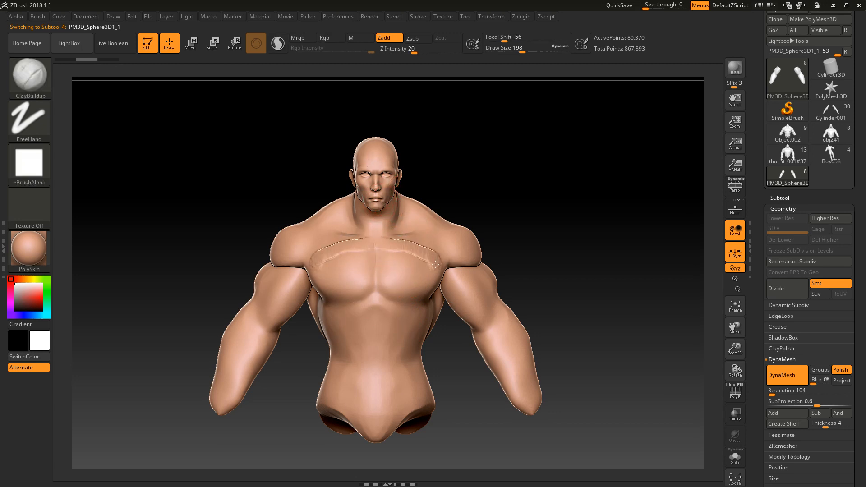
Build up curved ClayBuildup strokes across the chest and ribs of the torso subtool, PM3D_Sphere3D1_1
{"action": "key", "text": "ctrl+shift+z"}
{"action": "key", "text": "ctrl+shift+z"}
{"action": "key", "text": "ctrl+shift+z"}
{"action": "key", "text": "ctrl+shift+z"}
{"action": "key", "text": "ctrl+shift+z"}
{"action": "key", "text": "ctrl+shift+z"}
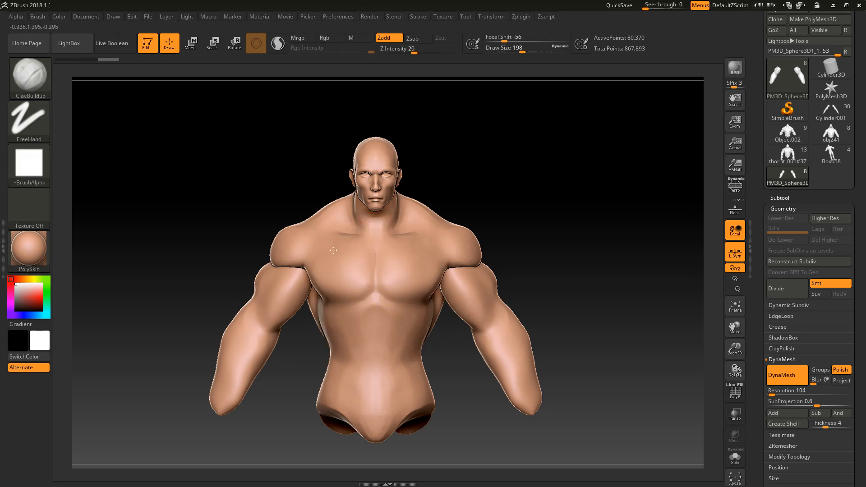
{"action": "key", "text": "ctrl+shift+z"}
{"action": "key", "text": "ctrl+shift+z"}
{"action": "key", "text": "ctrl+shift+z"}
{"action": "key", "text": "ctrl+shift+z"}
{"action": "key", "text": "ctrl+shift+z"}
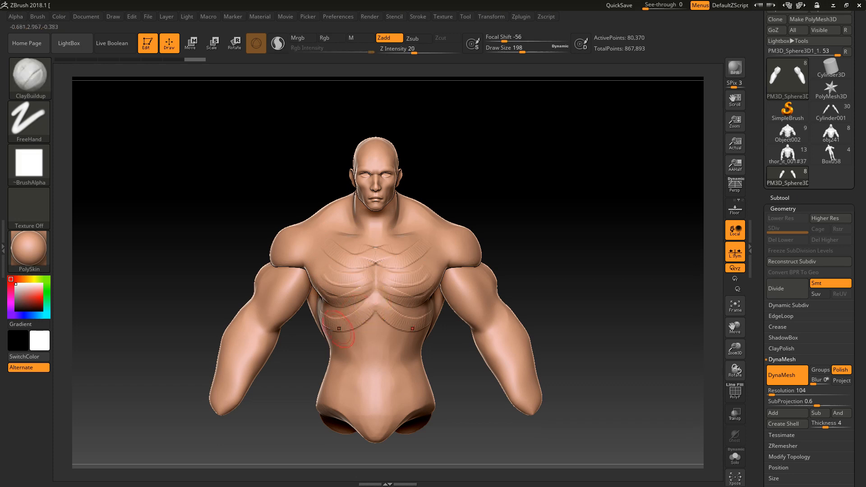
{"action": "key", "text": "ctrl+shift+z"}
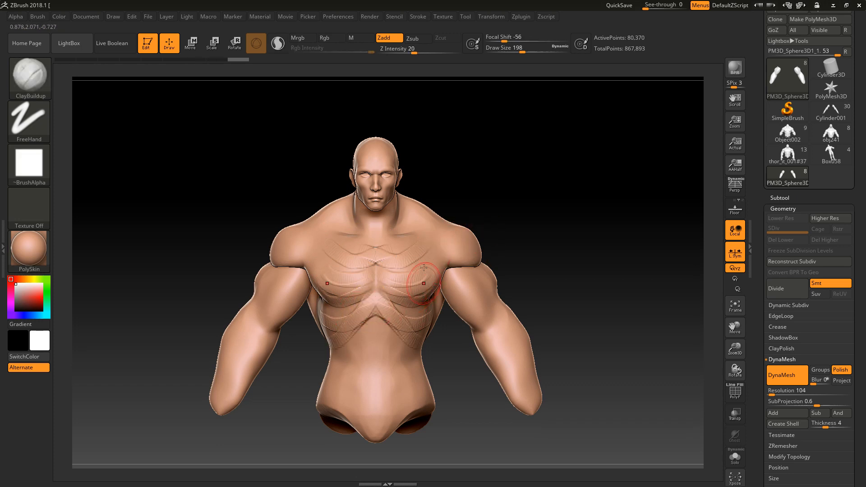
Undo the clay strokes on the chest and ribs of PM3D_Sphere3D1_1
{"action": "key", "text": "ctrl+z"}
{"action": "key", "text": "ctrl+z"}
{"action": "key", "text": "ctrl+z"}
{"action": "key", "text": "ctrl+z"}
{"action": "key", "text": "ctrl+z"}
{"action": "key", "text": "ctrl+z"}
{"action": "key", "text": "ctrl+z"}
{"action": "key", "text": "ctrl+z"}
{"action": "left_click_drag", "start_coordinate": [370, 199], "coordinate": [396, 216]}
{"action": "key", "text": "ctrl+z"}
Make PM3D_Sphere3D1_3 the active, visible subtool and hide PM3D_Sphere3D1_1 and PM3D_Sphere3D1_2
{"action": "mouse_move", "coordinate": [497, 203]}
{"action": "left_mouse_down", "text": "alt"}
{"action": "mouse_move", "coordinate": [506, 223]}
{"action": "mouse_move", "coordinate": [494, 193]}
{"action": "mouse_move", "coordinate": [466, 235]}
{"action": "left_mouse_up", "text": "alt"}
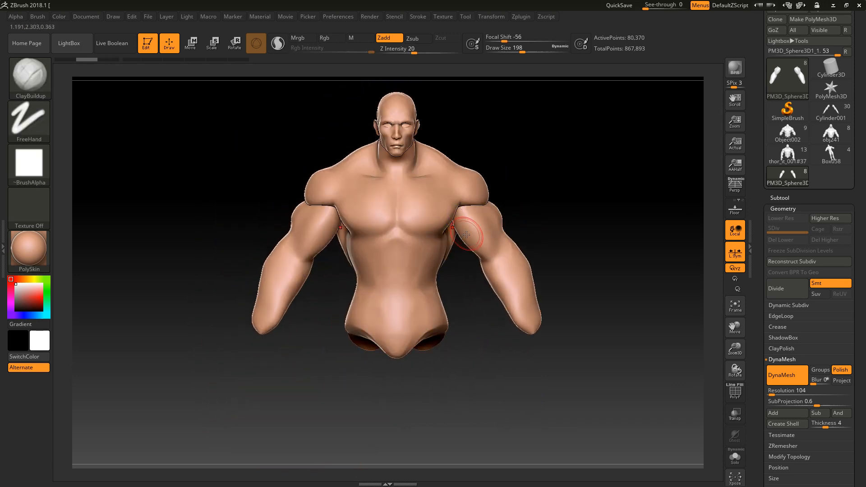
{"action": "left_click_drag", "start_coordinate": [538, 171], "coordinate": [553, 224], "text": "alt"}
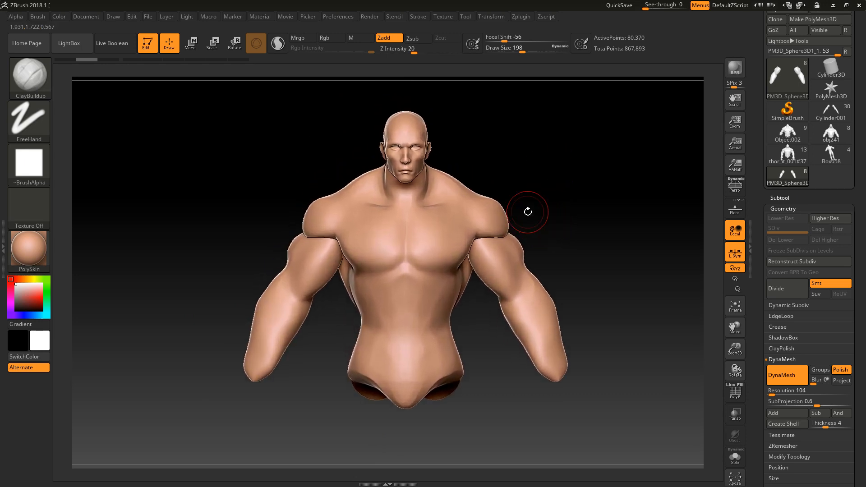
{"action": "left_click", "coordinate": [793, 199]}
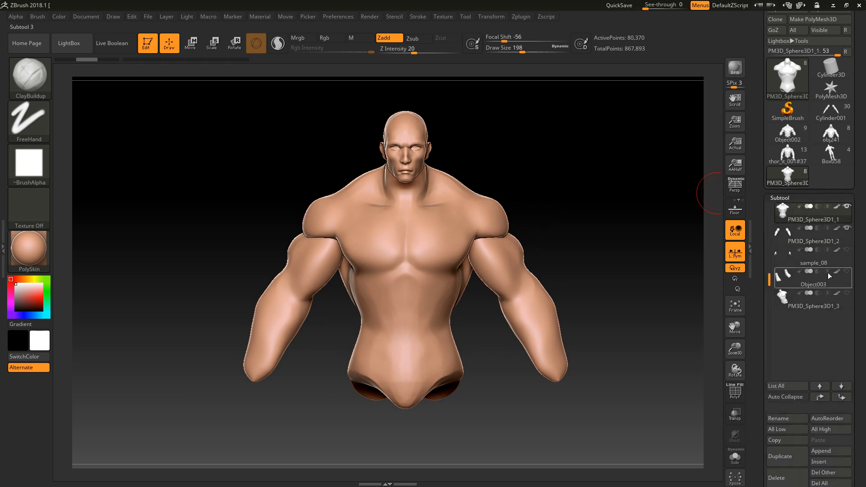
{"action": "left_click", "coordinate": [849, 301]}
{"action": "left_click", "coordinate": [847, 206]}
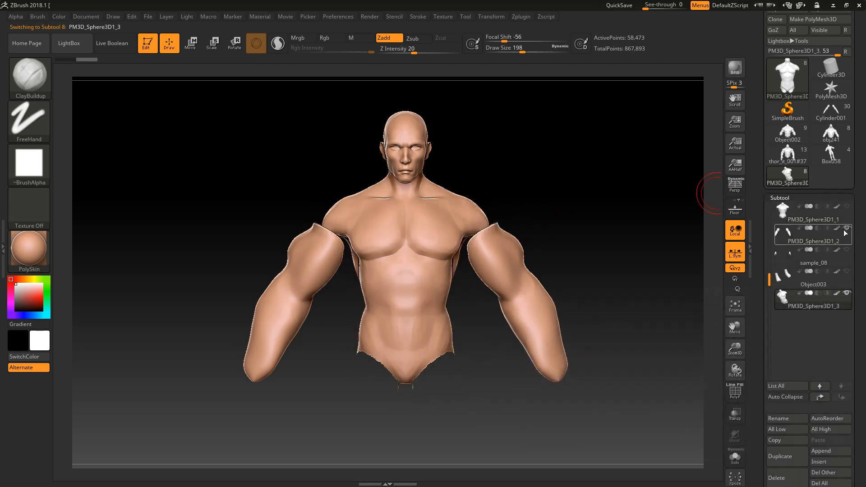
{"action": "left_click", "coordinate": [846, 229]}
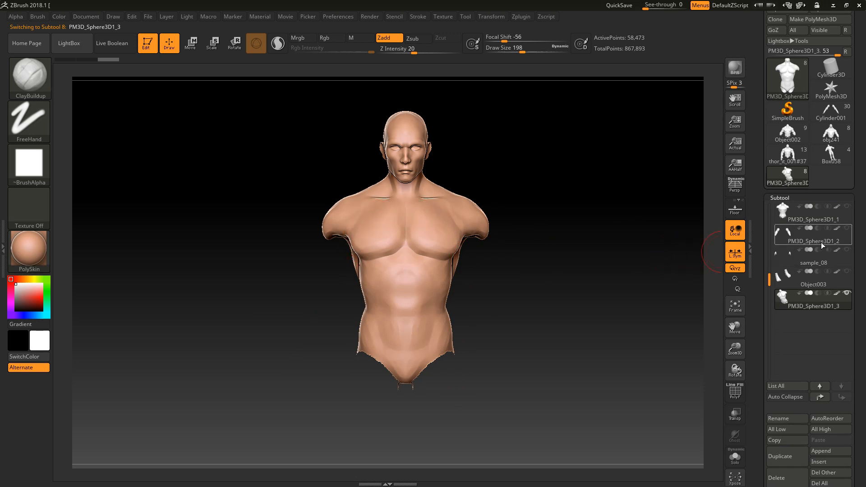
Toggle the visibility of PM3D_Sphere3D1_1 to compare its torso shape with PM3D_Sphere3D1_3, leaving it hidden
{"action": "left_click", "coordinate": [847, 208]}
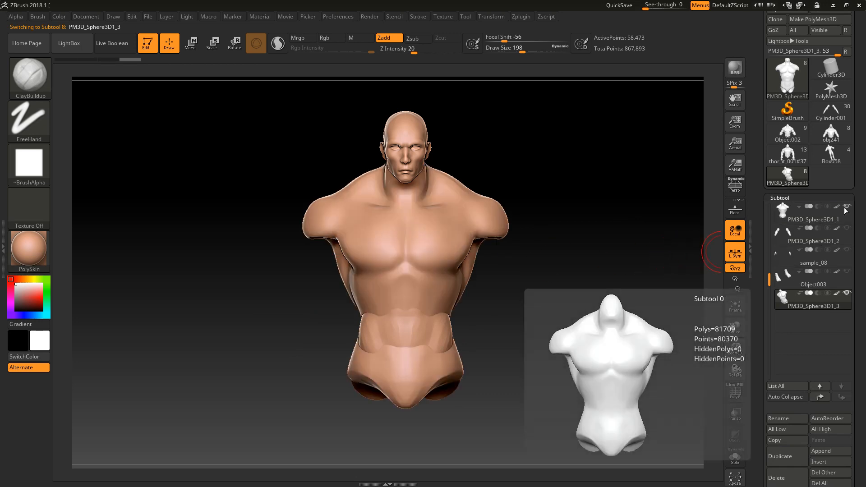
{"action": "double_click", "coordinate": [847, 208]}
{"action": "left_click", "coordinate": [846, 207]}
{"action": "left_click", "coordinate": [846, 207]}
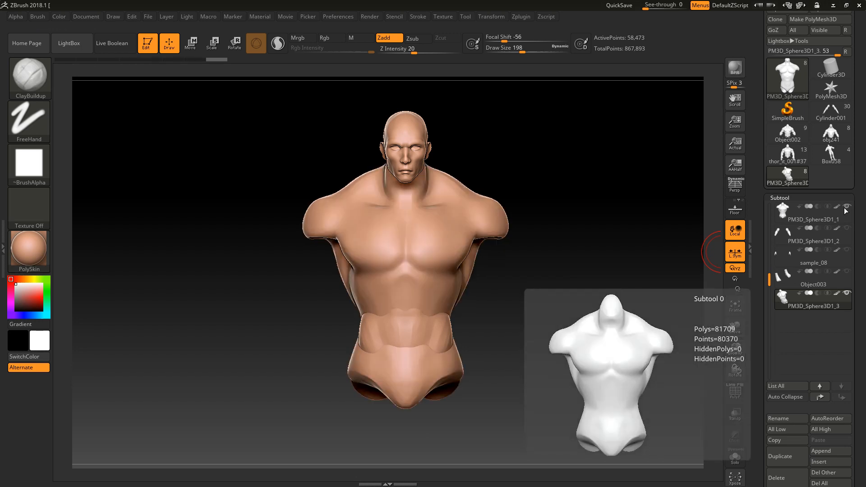
{"action": "left_click", "coordinate": [846, 207]}
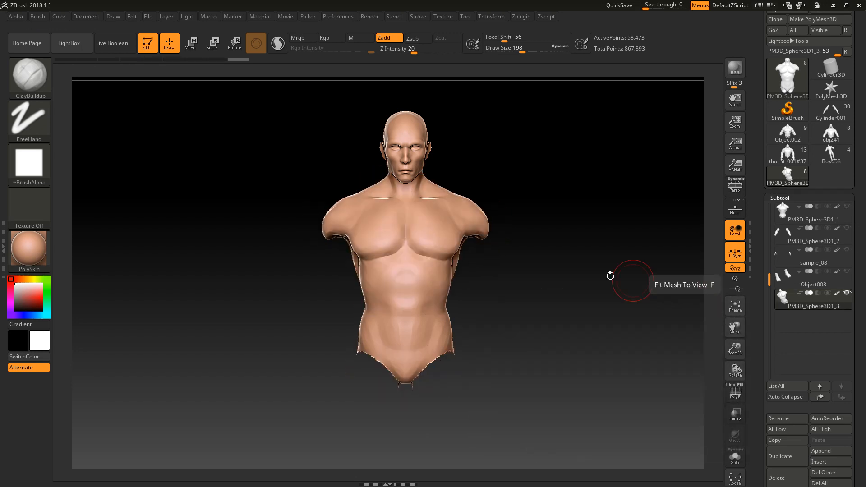
Build up clay over the chest and ribs of PM3D_Sphere3D1_3 with the ClayBuildup brush at draw size 254
{"action": "left_click_drag", "start_coordinate": [541, 241], "coordinate": [573, 267], "text": "alt"}
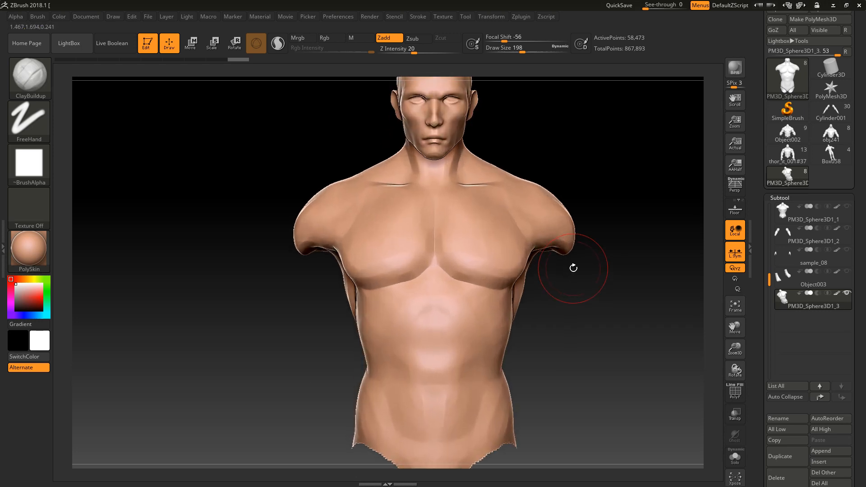
{"action": "left_click_drag", "start_coordinate": [299, 350], "coordinate": [337, 319]}
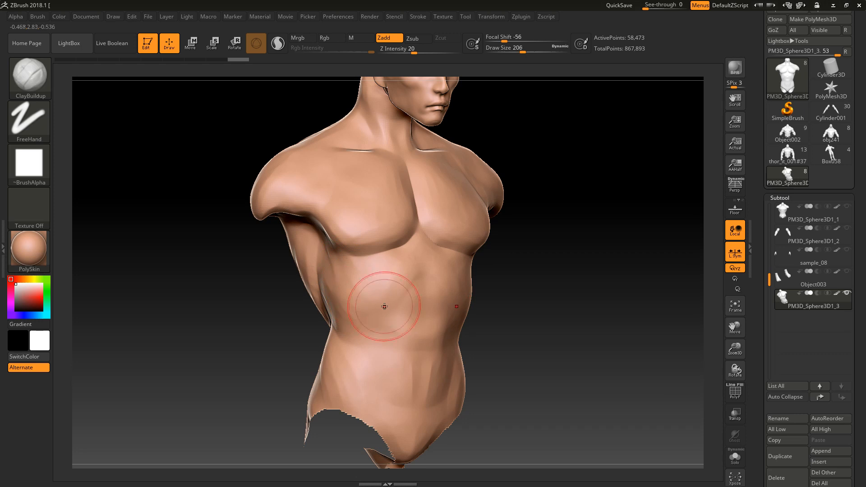
{"action": "mouse_move", "coordinate": [419, 317]}
{"action": "left_mouse_down", "text": "shift"}
{"action": "mouse_move", "coordinate": [368, 247]}
{"action": "mouse_move", "coordinate": [384, 284]}
{"action": "mouse_move", "coordinate": [364, 274]}
{"action": "mouse_move", "coordinate": [354, 300]}
{"action": "mouse_move", "coordinate": [336, 253]}
{"action": "mouse_move", "coordinate": [342, 283]}
{"action": "mouse_move", "coordinate": [356, 311]}
{"action": "mouse_move", "coordinate": [386, 270]}
{"action": "mouse_move", "coordinate": [384, 208]}
{"action": "mouse_move", "coordinate": [407, 221]}
{"action": "mouse_move", "coordinate": [357, 267]}
{"action": "mouse_move", "coordinate": [342, 252]}
{"action": "mouse_move", "coordinate": [352, 267]}
{"action": "mouse_move", "coordinate": [347, 228]}
{"action": "mouse_move", "coordinate": [397, 239]}
{"action": "mouse_move", "coordinate": [347, 225]}
{"action": "mouse_move", "coordinate": [375, 264]}
{"action": "mouse_move", "coordinate": [407, 220]}
{"action": "mouse_move", "coordinate": [370, 176]}
{"action": "mouse_move", "coordinate": [349, 212]}
{"action": "mouse_move", "coordinate": [379, 235]}
{"action": "mouse_move", "coordinate": [342, 207]}
{"action": "mouse_move", "coordinate": [365, 180]}
{"action": "mouse_move", "coordinate": [406, 253]}
{"action": "mouse_move", "coordinate": [361, 279]}
{"action": "mouse_move", "coordinate": [353, 324]}
{"action": "mouse_move", "coordinate": [364, 341]}
{"action": "left_mouse_up", "text": "shift"}
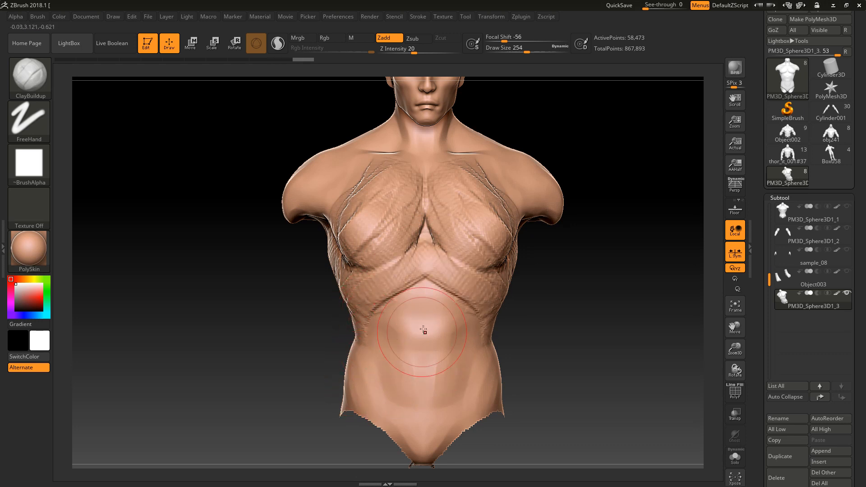
Paint a mask over the torso's abdomen with MaskPen, then undo it
{"action": "mouse_move", "coordinate": [405, 306]}
{"action": "left_mouse_down", "text": "ctrl"}
{"action": "mouse_move", "coordinate": [388, 356]}
{"action": "mouse_move", "coordinate": [428, 388]}
{"action": "mouse_move", "coordinate": [487, 360]}
{"action": "mouse_move", "coordinate": [404, 374]}
{"action": "mouse_move", "coordinate": [465, 347]}
{"action": "left_mouse_up", "text": "ctrl"}
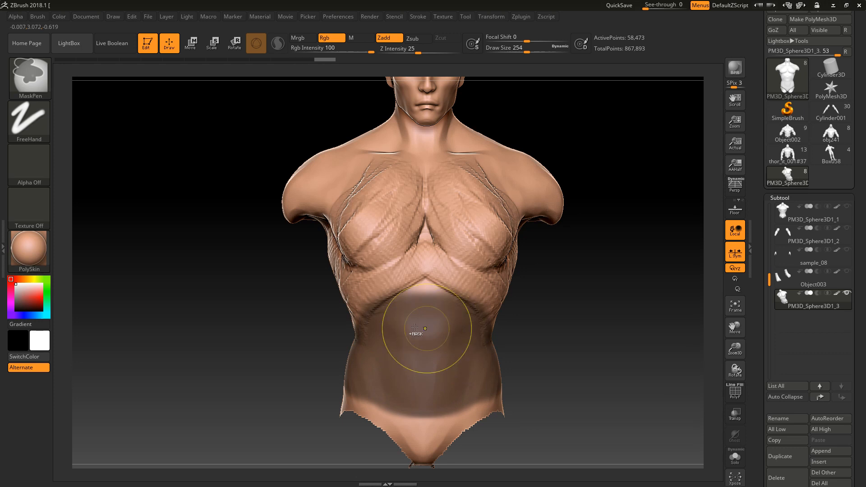
{"action": "key", "text": "ctrl+z"}
{"action": "key", "text": "ctrl+z"}
Build up diagonal ClayBuildup strokes along the obliques and hips and across the upper abdomen
{"action": "left_click_drag", "start_coordinate": [600, 361], "coordinate": [506, 369]}
{"action": "mouse_move", "coordinate": [560, 342]}
{"action": "left_mouse_down"}
{"action": "mouse_move", "coordinate": [465, 329]}
{"action": "mouse_move", "coordinate": [425, 381]}
{"action": "left_mouse_up"}
{"action": "mouse_move", "coordinate": [490, 323]}
{"action": "left_mouse_down"}
{"action": "mouse_move", "coordinate": [428, 384]}
{"action": "mouse_move", "coordinate": [445, 376]}
{"action": "mouse_move", "coordinate": [419, 374]}
{"action": "left_mouse_up"}
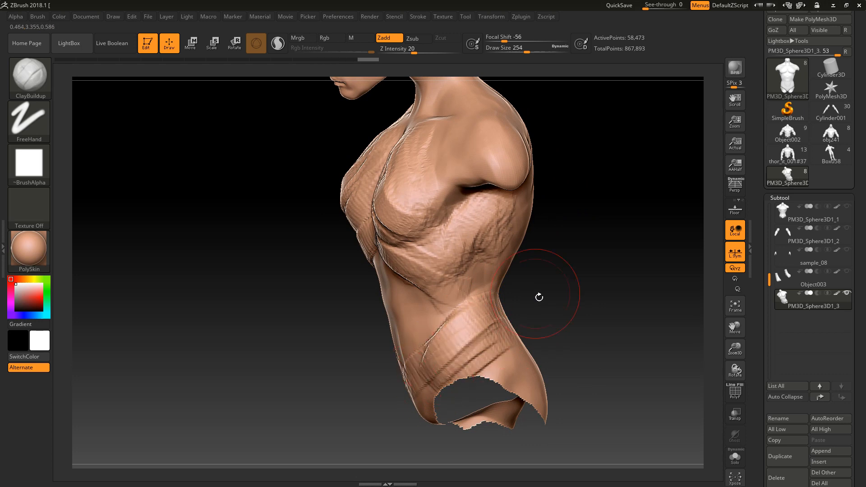
{"action": "left_click_drag", "start_coordinate": [539, 298], "coordinate": [600, 303]}
{"action": "left_click_drag", "start_coordinate": [476, 312], "coordinate": [408, 390]}
{"action": "left_click_drag", "start_coordinate": [471, 316], "coordinate": [401, 388]}
{"action": "left_click_drag", "start_coordinate": [478, 332], "coordinate": [409, 404]}
{"action": "left_click_drag", "start_coordinate": [476, 315], "coordinate": [408, 399]}
{"action": "left_click_drag", "start_coordinate": [500, 298], "coordinate": [535, 299]}
{"action": "mouse_move", "coordinate": [474, 271]}
{"action": "left_mouse_down"}
{"action": "mouse_move", "coordinate": [420, 262]}
{"action": "mouse_move", "coordinate": [465, 293]}
{"action": "left_mouse_up"}
{"action": "mouse_move", "coordinate": [460, 284]}
{"action": "left_mouse_down"}
{"action": "mouse_move", "coordinate": [412, 252]}
{"action": "mouse_move", "coordinate": [455, 293]}
{"action": "left_mouse_up"}
{"action": "mouse_move", "coordinate": [414, 256]}
{"action": "left_mouse_down"}
{"action": "mouse_move", "coordinate": [458, 307]}
{"action": "mouse_move", "coordinate": [409, 241]}
{"action": "mouse_move", "coordinate": [419, 256]}
{"action": "left_mouse_up"}
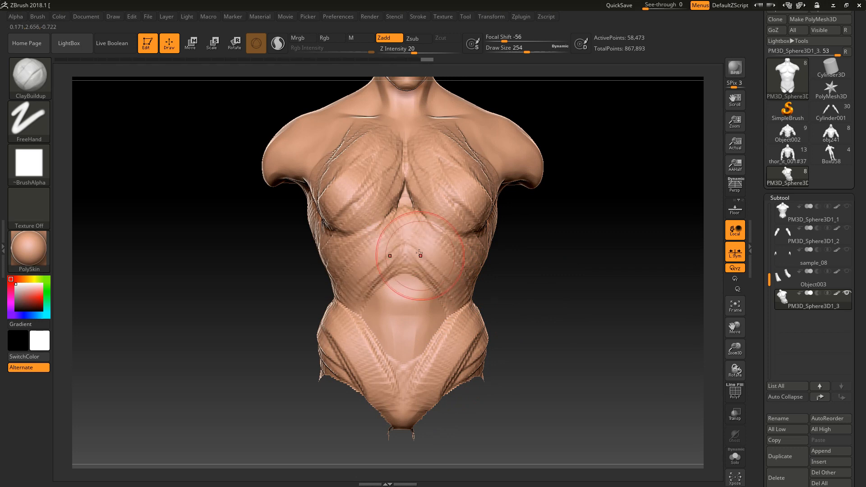
Try a short MaskPen stroke beneath the chest and undo it
{"action": "key", "text": "ctrl"}
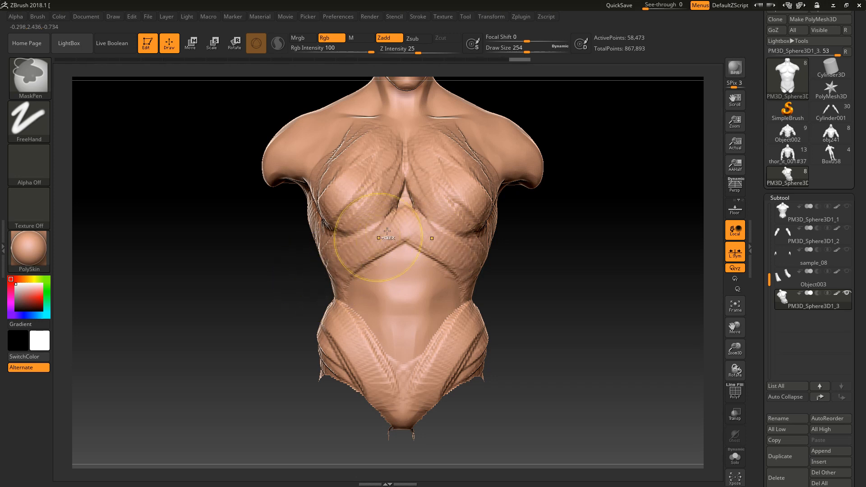
{"action": "left_click_drag", "start_coordinate": [388, 227], "coordinate": [378, 232], "text": "ctrl"}
{"action": "key", "text": "ctrl+z"}
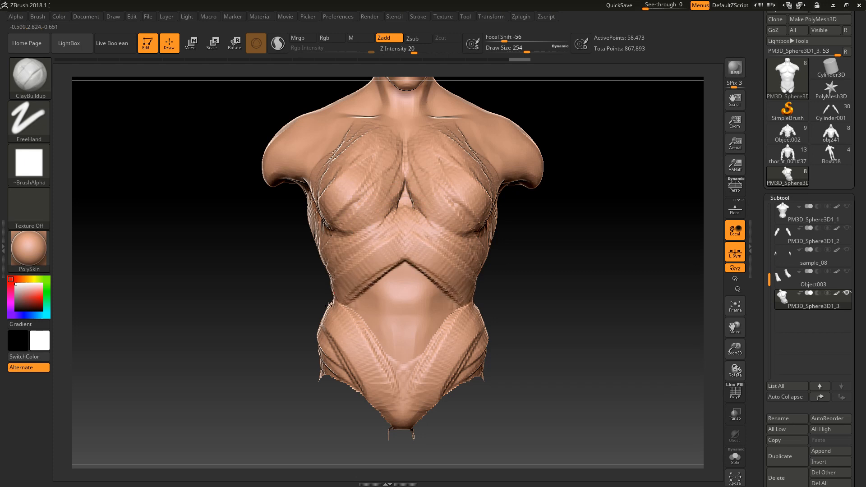
Build up long vertical ClayBuildup strokes down the abdomen from the ribs to the pelvis
{"action": "mouse_move", "coordinate": [347, 336]}
{"action": "left_mouse_down"}
{"action": "mouse_move", "coordinate": [370, 316]}
{"action": "mouse_move", "coordinate": [397, 342]}
{"action": "mouse_move", "coordinate": [401, 270]}
{"action": "mouse_move", "coordinate": [402, 365]}
{"action": "left_mouse_up"}
{"action": "mouse_move", "coordinate": [389, 284]}
{"action": "left_mouse_down"}
{"action": "mouse_move", "coordinate": [389, 368]}
{"action": "mouse_move", "coordinate": [374, 363]}
{"action": "left_mouse_up"}
{"action": "mouse_move", "coordinate": [364, 288]}
{"action": "left_mouse_down"}
{"action": "mouse_move", "coordinate": [365, 372]}
{"action": "mouse_move", "coordinate": [353, 368]}
{"action": "mouse_move", "coordinate": [360, 374]}
{"action": "left_mouse_up"}
{"action": "left_click_drag", "start_coordinate": [375, 289], "coordinate": [385, 361]}
{"action": "mouse_move", "coordinate": [388, 273]}
{"action": "left_mouse_down"}
{"action": "mouse_move", "coordinate": [365, 326]}
{"action": "mouse_move", "coordinate": [381, 288]}
{"action": "left_mouse_up"}
{"action": "right_click_drag", "start_coordinate": [478, 341], "coordinate": [464, 342]}
{"action": "left_click_drag", "start_coordinate": [440, 254], "coordinate": [469, 314]}
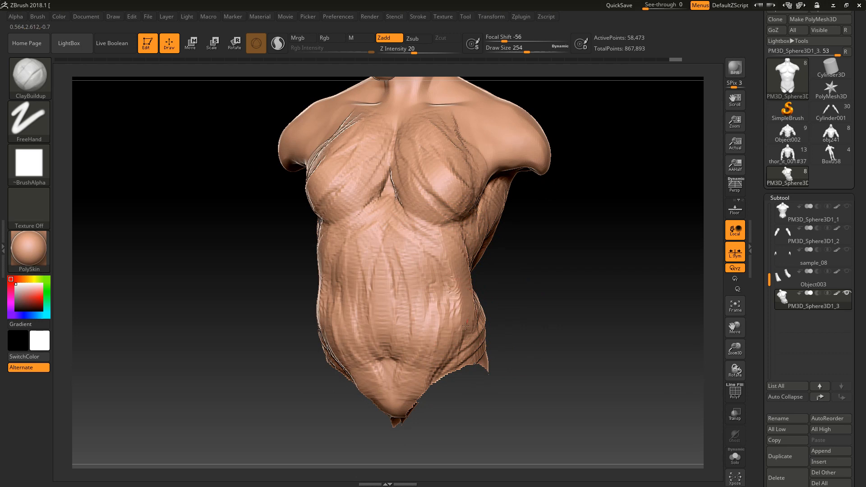
{"action": "left_click_drag", "start_coordinate": [426, 247], "coordinate": [442, 327]}
{"action": "mouse_move", "coordinate": [413, 272]}
{"action": "left_mouse_down"}
{"action": "mouse_move", "coordinate": [429, 331]}
{"action": "mouse_move", "coordinate": [420, 358]}
{"action": "left_mouse_up"}
{"action": "left_click_drag", "start_coordinate": [397, 296], "coordinate": [401, 383]}
Add clay along the flanks and outer abdomen, smoothing the waist area between strokes
{"action": "right_click_drag", "start_coordinate": [537, 331], "coordinate": [501, 321]}
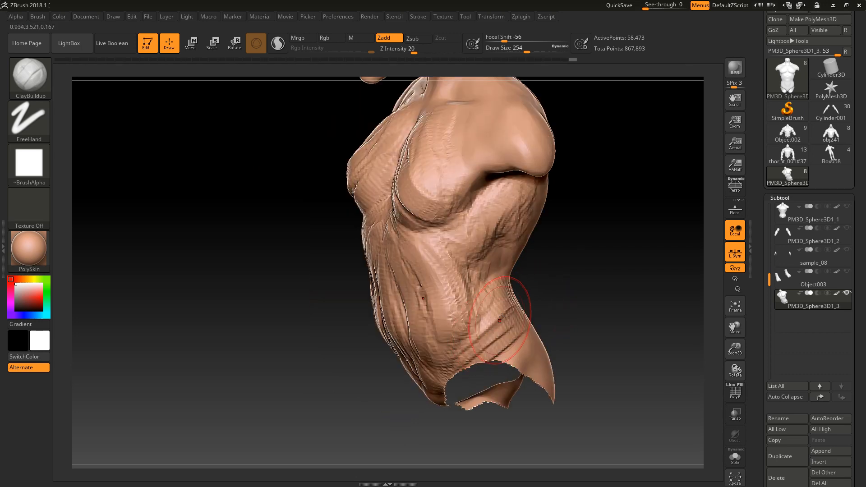
{"action": "left_click_drag", "start_coordinate": [550, 285], "coordinate": [582, 293]}
{"action": "left_click_drag", "start_coordinate": [476, 311], "coordinate": [455, 361]}
{"action": "left_click_drag", "start_coordinate": [537, 311], "coordinate": [495, 340]}
{"action": "mouse_move", "coordinate": [450, 398]}
{"action": "left_mouse_down"}
{"action": "mouse_move", "coordinate": [511, 290]}
{"action": "mouse_move", "coordinate": [553, 295]}
{"action": "left_mouse_up"}
{"action": "mouse_move", "coordinate": [467, 270]}
{"action": "left_mouse_down"}
{"action": "mouse_move", "coordinate": [490, 307]}
{"action": "mouse_move", "coordinate": [469, 334]}
{"action": "left_mouse_up"}
{"action": "mouse_move", "coordinate": [526, 286]}
{"action": "left_mouse_down", "text": "shift"}
{"action": "mouse_move", "coordinate": [491, 316]}
{"action": "mouse_move", "coordinate": [506, 266]}
{"action": "mouse_move", "coordinate": [471, 327]}
{"action": "left_mouse_up", "text": "shift"}
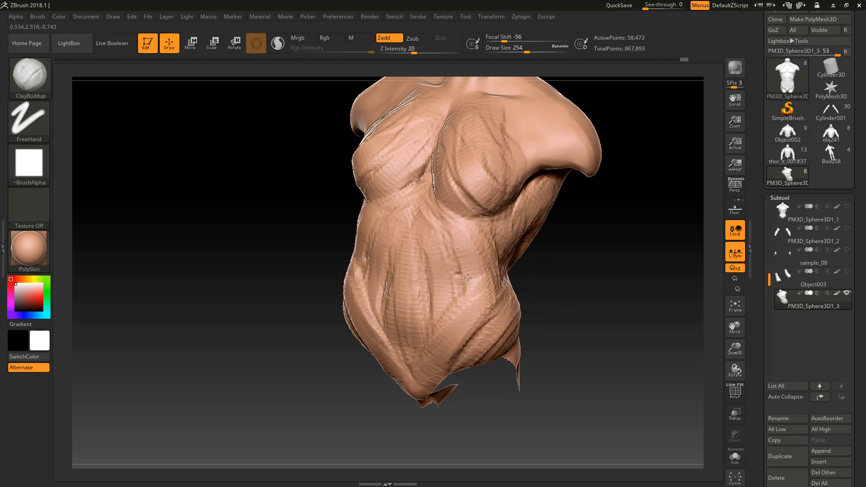
{"action": "left_click_drag", "start_coordinate": [480, 230], "coordinate": [469, 311]}
{"action": "mouse_move", "coordinate": [357, 400]}
{"action": "left_mouse_down"}
{"action": "mouse_move", "coordinate": [358, 383]}
{"action": "mouse_move", "coordinate": [420, 366]}
{"action": "left_mouse_up"}
Reshape the torso's belly and sides with the Move Topological brush, reducing its draw size to 494
{"action": "key", "text": "b"}
{"action": "key", "text": "m"}
{"action": "key", "text": "t"}
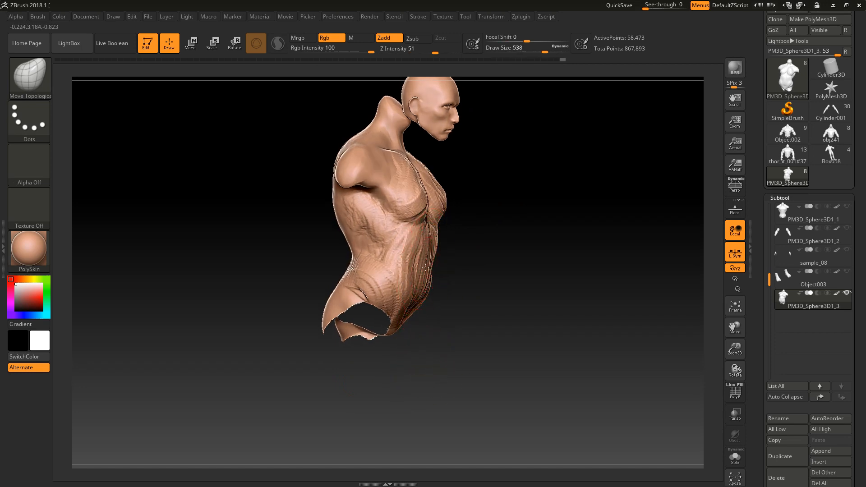
{"action": "mouse_move", "coordinate": [469, 287]}
{"action": "left_mouse_down"}
{"action": "mouse_move", "coordinate": [403, 277]}
{"action": "mouse_move", "coordinate": [415, 280]}
{"action": "mouse_move", "coordinate": [427, 232]}
{"action": "left_mouse_up"}
{"action": "mouse_move", "coordinate": [370, 267]}
{"action": "left_mouse_down", "text": "alt"}
{"action": "mouse_move", "coordinate": [372, 283]}
{"action": "mouse_move", "coordinate": [383, 283]}
{"action": "mouse_move", "coordinate": [366, 276]}
{"action": "mouse_move", "coordinate": [379, 275]}
{"action": "mouse_move", "coordinate": [367, 287]}
{"action": "left_mouse_up", "text": "alt"}
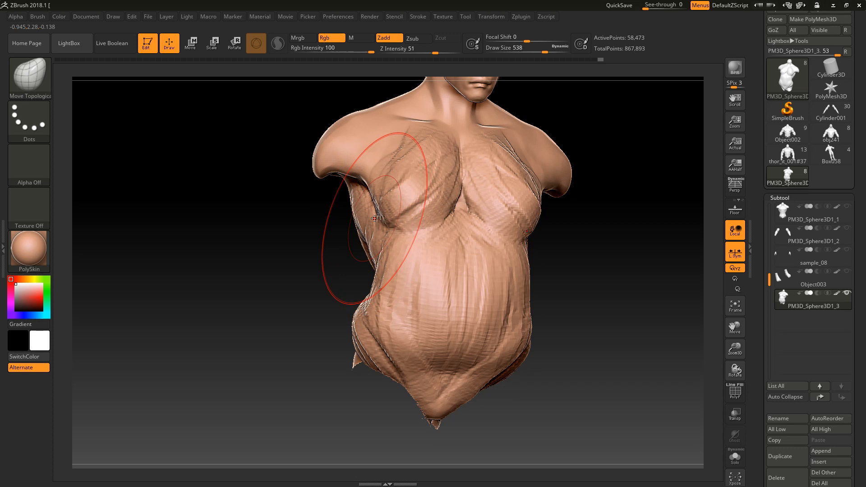
{"action": "key", "text": "["}
{"action": "left_click_drag", "start_coordinate": [363, 217], "coordinate": [360, 221]}
Smooth the clay texture over the chest and belly and adjust the rounded torso's profile
{"action": "mouse_move", "coordinate": [439, 164]}
{"action": "left_mouse_down", "text": "shift"}
{"action": "mouse_move", "coordinate": [419, 242]}
{"action": "mouse_move", "coordinate": [471, 377]}
{"action": "left_mouse_up", "text": "shift"}
{"action": "left_click_drag", "start_coordinate": [550, 304], "coordinate": [579, 289]}
{"action": "mouse_move", "coordinate": [522, 381]}
{"action": "left_mouse_down"}
{"action": "mouse_move", "coordinate": [535, 285]}
{"action": "mouse_move", "coordinate": [499, 290]}
{"action": "left_mouse_up"}
{"action": "mouse_move", "coordinate": [547, 271]}
{"action": "left_mouse_down"}
{"action": "mouse_move", "coordinate": [547, 290]}
{"action": "mouse_move", "coordinate": [577, 257]}
{"action": "mouse_move", "coordinate": [545, 264]}
{"action": "left_mouse_up"}
{"action": "mouse_move", "coordinate": [549, 298]}
{"action": "left_mouse_down"}
{"action": "mouse_move", "coordinate": [525, 291]}
{"action": "mouse_move", "coordinate": [546, 277]}
{"action": "mouse_move", "coordinate": [549, 255]}
{"action": "left_mouse_up"}
{"action": "mouse_move", "coordinate": [580, 285]}
{"action": "left_mouse_down", "text": "alt"}
{"action": "mouse_move", "coordinate": [537, 313]}
{"action": "mouse_move", "coordinate": [540, 304]}
{"action": "mouse_move", "coordinate": [585, 300]}
{"action": "mouse_move", "coordinate": [566, 286]}
{"action": "mouse_move", "coordinate": [522, 291]}
{"action": "left_mouse_up", "text": "alt"}
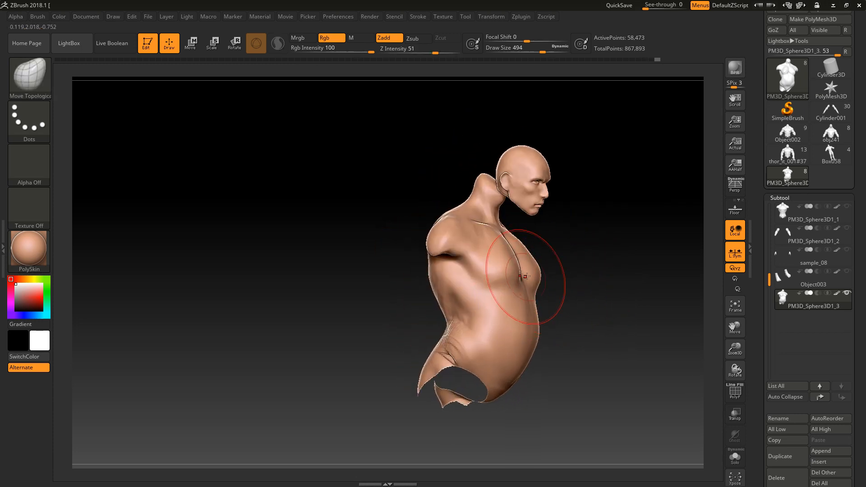
Extend the pelvis tip slightly downward and mask the lower chest with MaskPen
{"action": "mouse_move", "coordinate": [575, 298]}
{"action": "left_mouse_down"}
{"action": "mouse_move", "coordinate": [600, 291]}
{"action": "mouse_move", "coordinate": [586, 280]}
{"action": "left_mouse_up"}
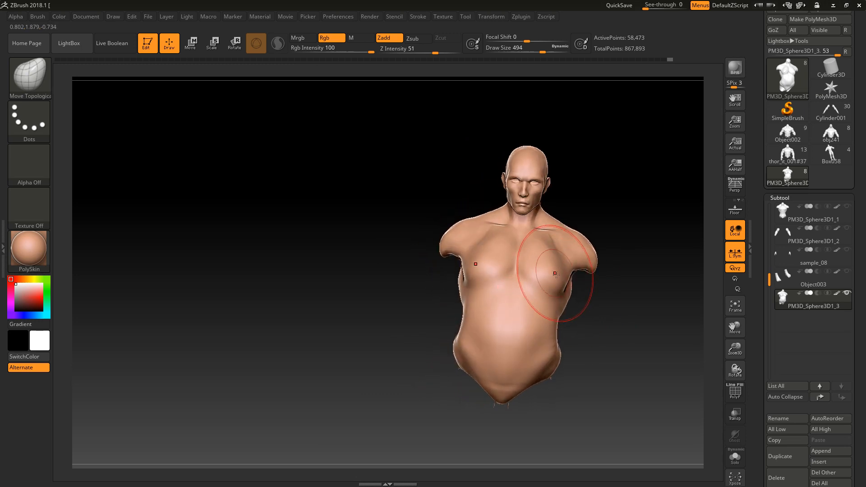
{"action": "left_click_drag", "start_coordinate": [526, 349], "coordinate": [502, 375]}
{"action": "left_click_drag", "start_coordinate": [500, 411], "coordinate": [501, 409]}
{"action": "left_click_drag", "start_coordinate": [490, 270], "coordinate": [489, 286], "text": "ctrl"}
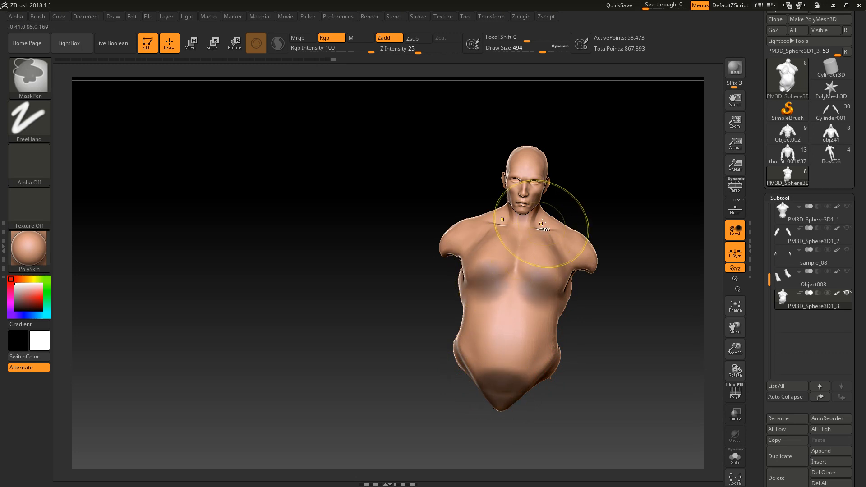
Undo the masks and return PM3D_Sphere3D1_3 to the start of its undo history
{"action": "key", "text": "ctrl+z"}
{"action": "key", "text": "ctrl+z"}
{"action": "key", "text": "ctrl+z"}
{"action": "mouse_move", "coordinate": [665, 347]}
{"action": "left_mouse_down", "text": "alt"}
{"action": "mouse_move", "coordinate": [619, 360]}
{"action": "mouse_move", "coordinate": [645, 309]}
{"action": "left_mouse_up", "text": "alt"}
{"action": "left_click_drag", "start_coordinate": [330, 59], "coordinate": [56, 60]}
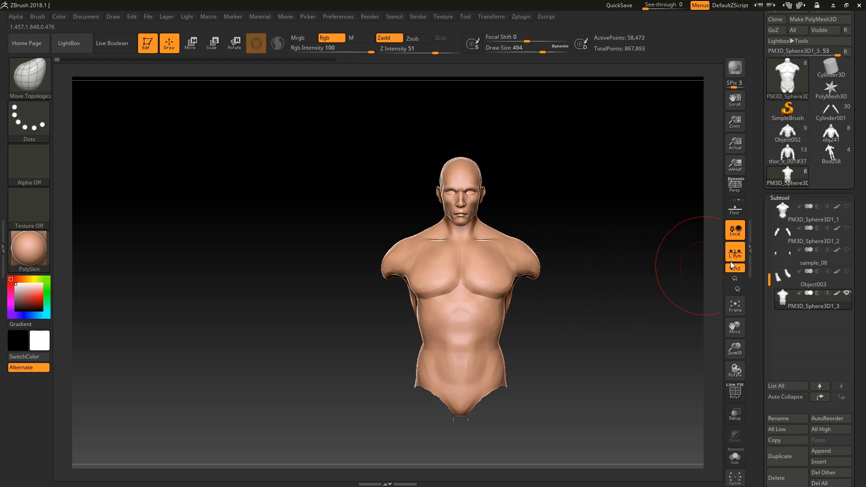
Show the PM3D_Sphere3D1_1 torso and PM3D_Sphere3D1_2 arms again
{"action": "left_click", "coordinate": [848, 207]}
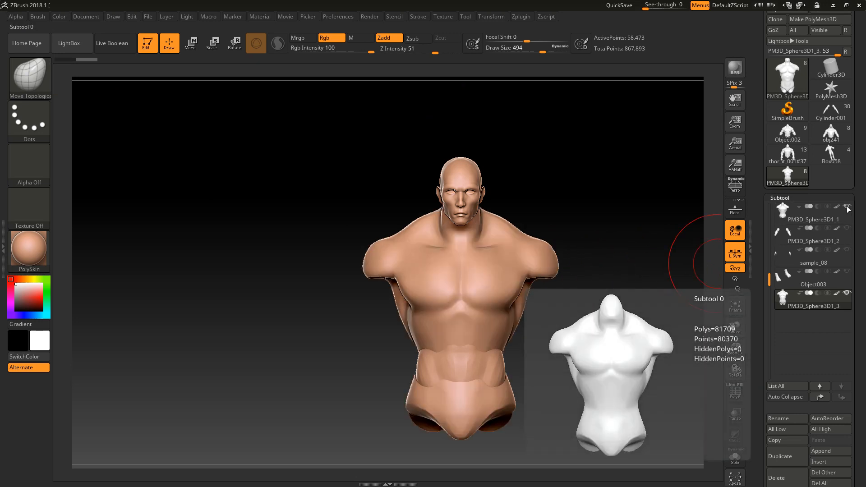
{"action": "left_click", "coordinate": [847, 228]}
{"action": "left_click_drag", "start_coordinate": [611, 236], "coordinate": [522, 272]}
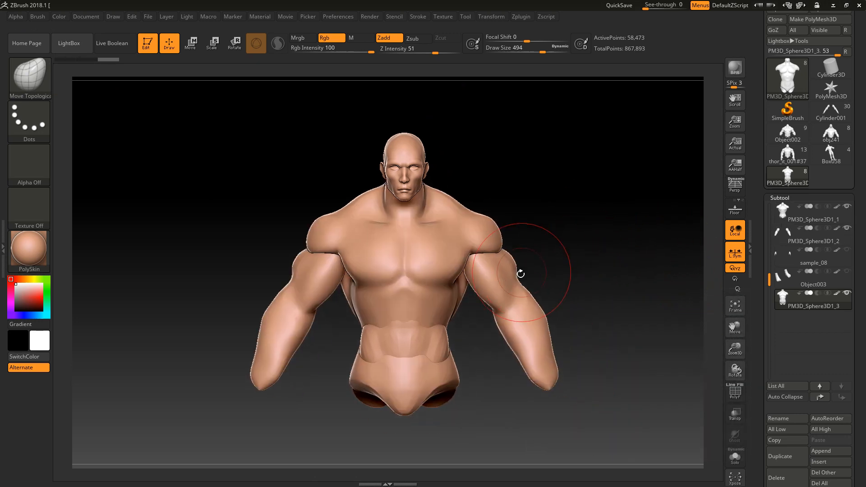
Hide the PM3D_Sphere3D1_3 torso and make PM3D_Sphere3D1_1 the active subtool
{"action": "left_click", "coordinate": [843, 241]}
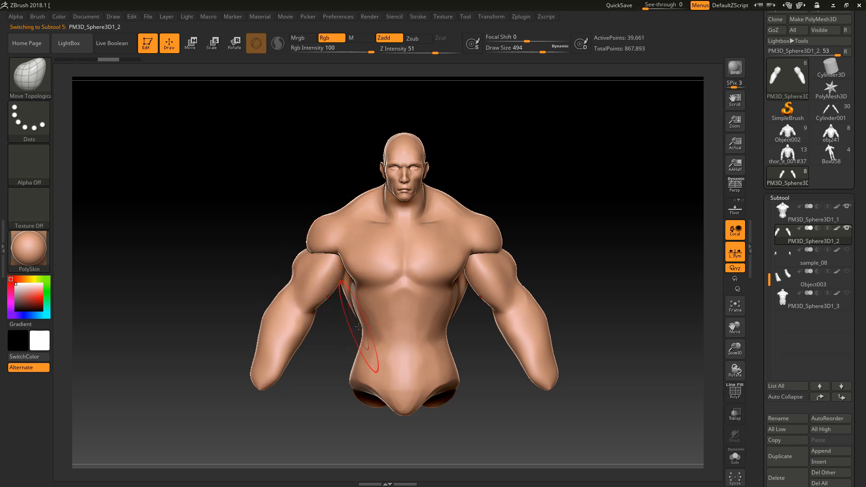
{"action": "left_click_drag", "start_coordinate": [568, 216], "coordinate": [388, 249]}
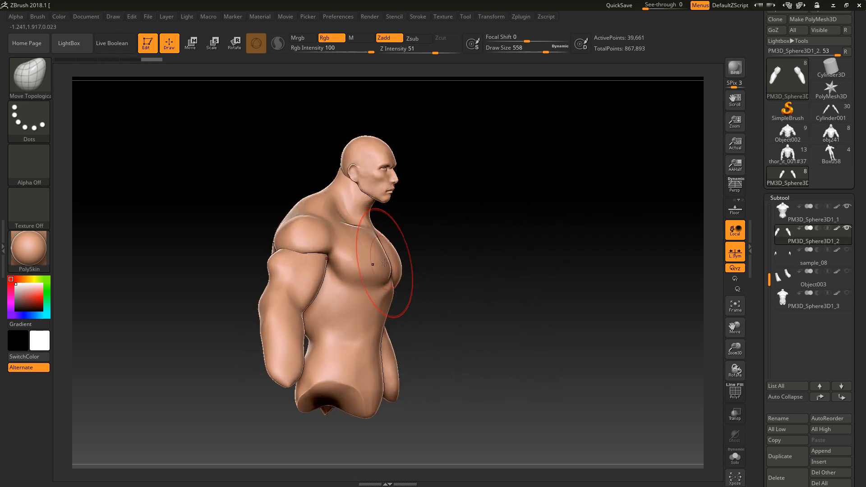
{"action": "left_click", "coordinate": [357, 318], "text": "alt"}
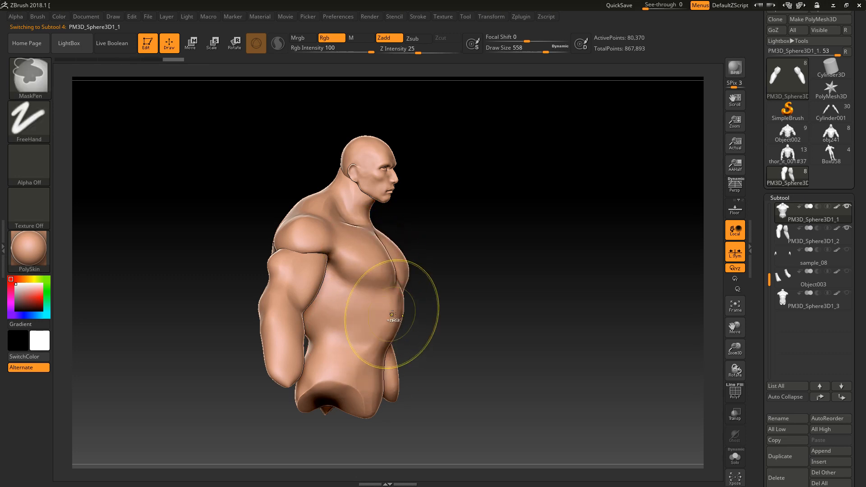
Widen the torso's waist and flanks with Move Topological and step through the undo history to compare the shapes
{"action": "right_click_drag", "start_coordinate": [372, 325], "coordinate": [316, 291]}
{"action": "left_click_drag", "start_coordinate": [337, 258], "coordinate": [326, 297]}
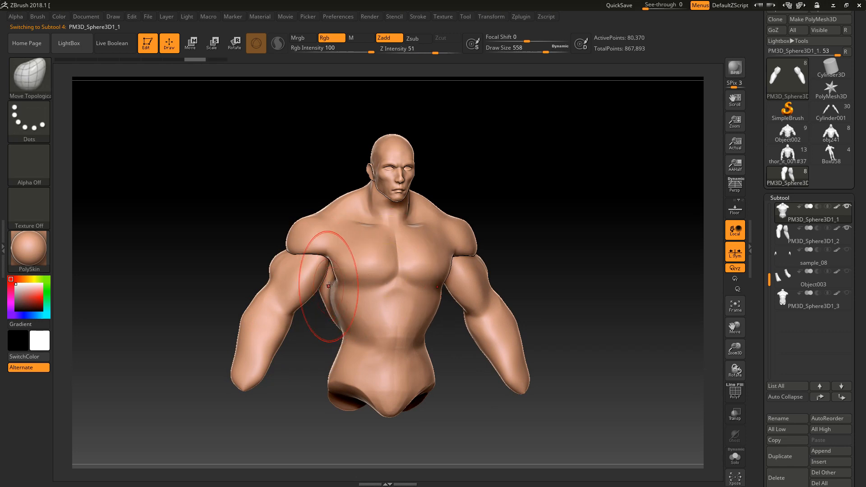
{"action": "key", "text": "ctrl+z"}
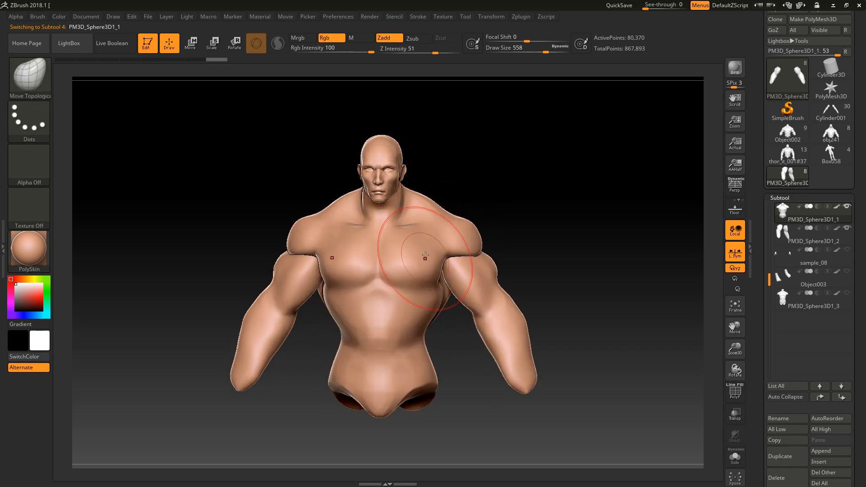
{"action": "mouse_move", "coordinate": [427, 202]}
{"action": "right_mouse_down"}
{"action": "mouse_move", "coordinate": [460, 217]}
{"action": "mouse_move", "coordinate": [470, 300]}
{"action": "right_mouse_up"}
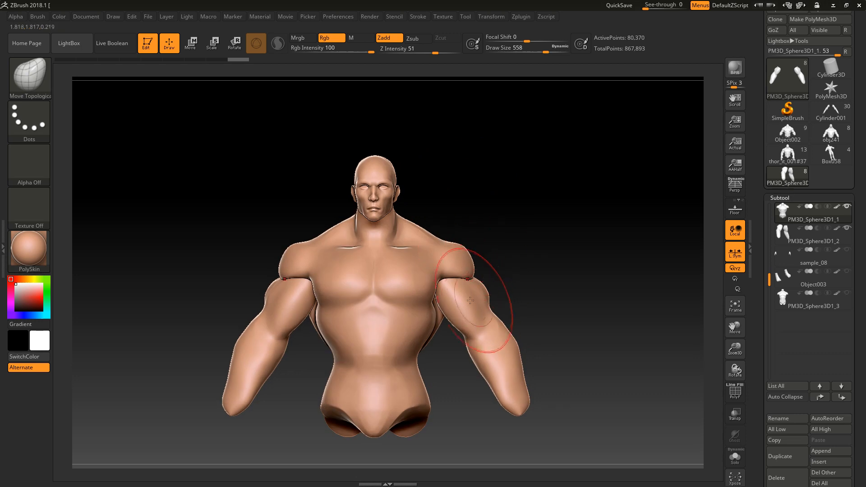
{"action": "left_click_drag", "start_coordinate": [431, 319], "coordinate": [444, 381]}
{"action": "key", "text": "ctrl+shift+z"}
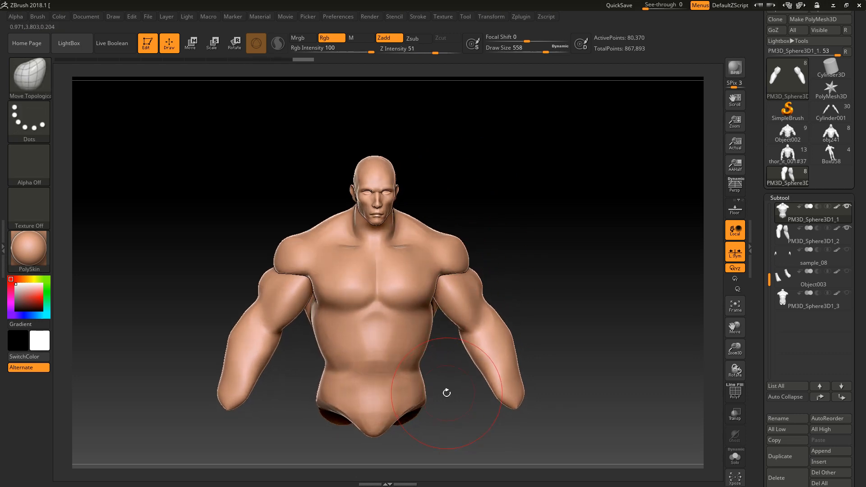
{"action": "key", "text": "ctrl+z"}
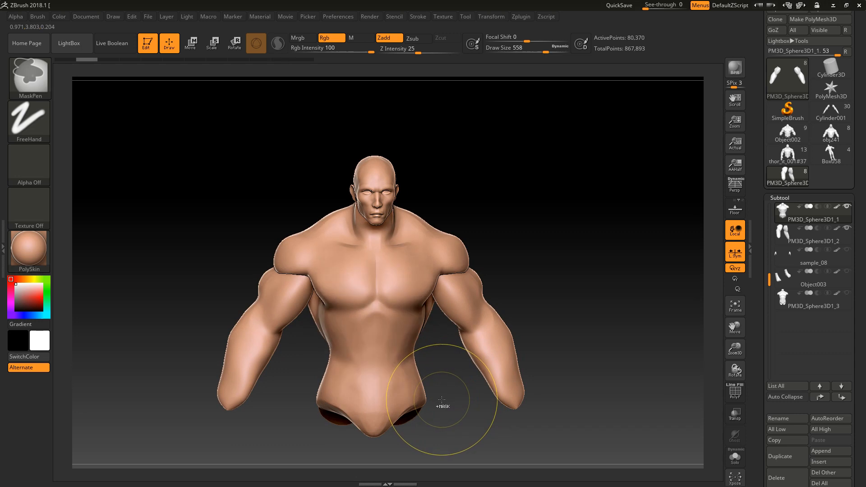
Nudge the torso's upper back slightly downward with Move Topological in side view
{"action": "mouse_move", "coordinate": [557, 284]}
{"action": "left_mouse_down", "text": "alt"}
{"action": "mouse_move", "coordinate": [489, 275]}
{"action": "mouse_move", "coordinate": [550, 272]}
{"action": "mouse_move", "coordinate": [542, 311]}
{"action": "mouse_move", "coordinate": [559, 253]}
{"action": "mouse_move", "coordinate": [593, 227]}
{"action": "mouse_move", "coordinate": [599, 248]}
{"action": "mouse_move", "coordinate": [455, 333]}
{"action": "left_mouse_up", "text": "alt"}
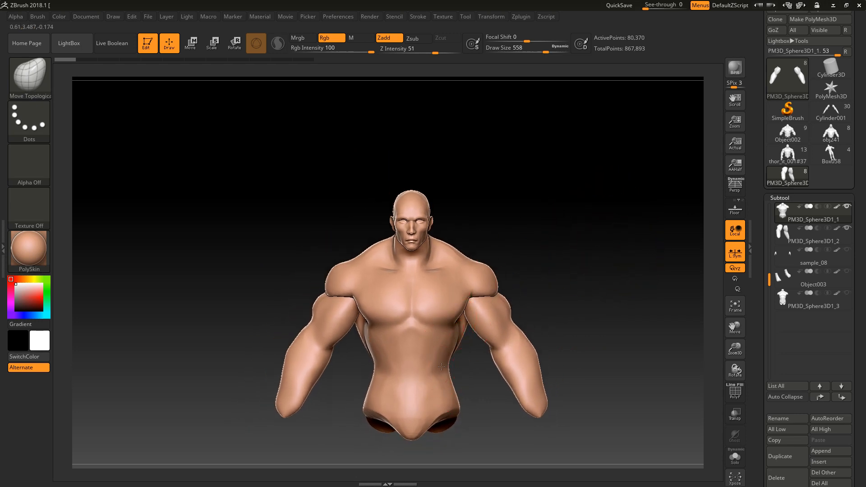
{"action": "left_click_drag", "start_coordinate": [592, 323], "coordinate": [445, 361]}
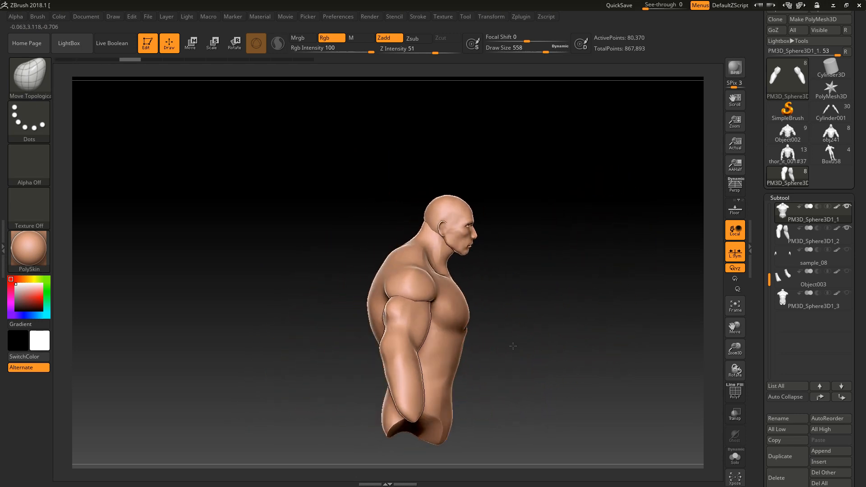
{"action": "left_click_drag", "start_coordinate": [403, 246], "coordinate": [399, 261]}
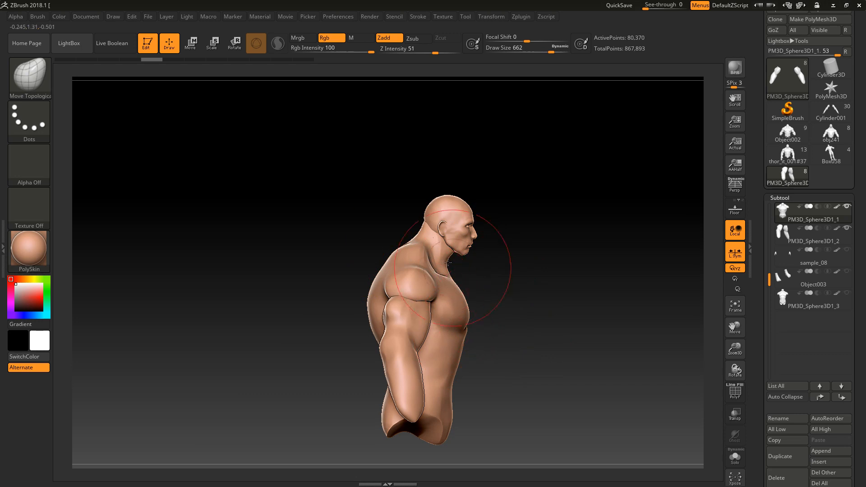
Tilt the torso backward about 6° with the gizmo in side view and shift it forward beneath the head
{"action": "left_click", "coordinate": [234, 43]}
{"action": "mouse_move", "coordinate": [459, 329]}
{"action": "left_mouse_down"}
{"action": "mouse_move", "coordinate": [457, 295]}
{"action": "mouse_move", "coordinate": [479, 321]}
{"action": "mouse_move", "coordinate": [497, 299]}
{"action": "mouse_move", "coordinate": [425, 306]}
{"action": "mouse_move", "coordinate": [479, 267]}
{"action": "left_mouse_up"}
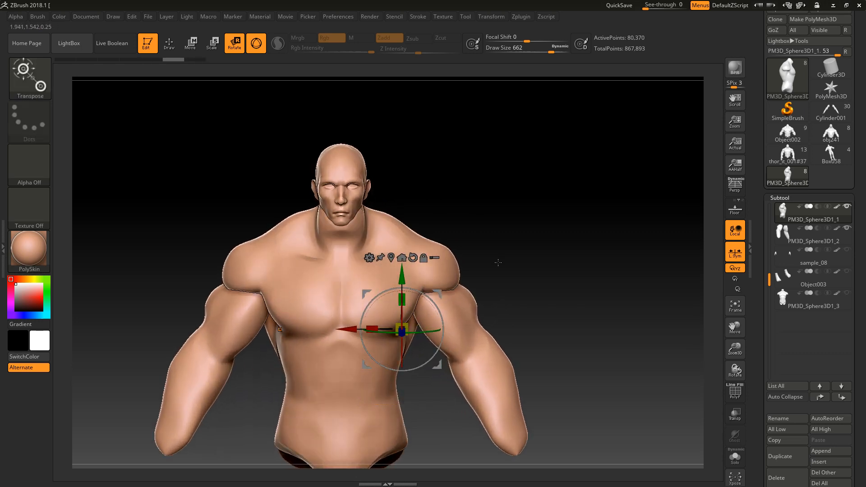
{"action": "key", "text": "ctrl"}
{"action": "mouse_move", "coordinate": [508, 252]}
{"action": "left_mouse_down"}
{"action": "mouse_move", "coordinate": [557, 252]}
{"action": "mouse_move", "coordinate": [544, 270]}
{"action": "left_mouse_up"}
{"action": "left_click_drag", "start_coordinate": [447, 292], "coordinate": [444, 297]}
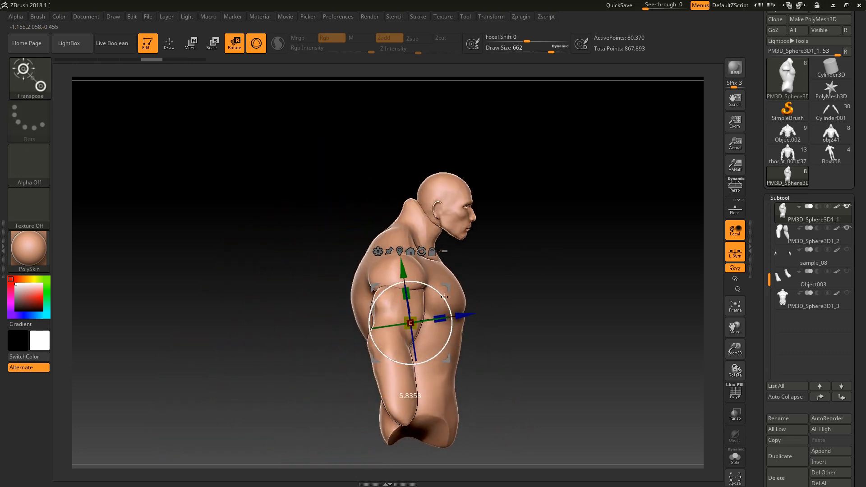
{"action": "left_click", "coordinate": [422, 251]}
{"action": "left_click_drag", "start_coordinate": [461, 331], "coordinate": [476, 329]}
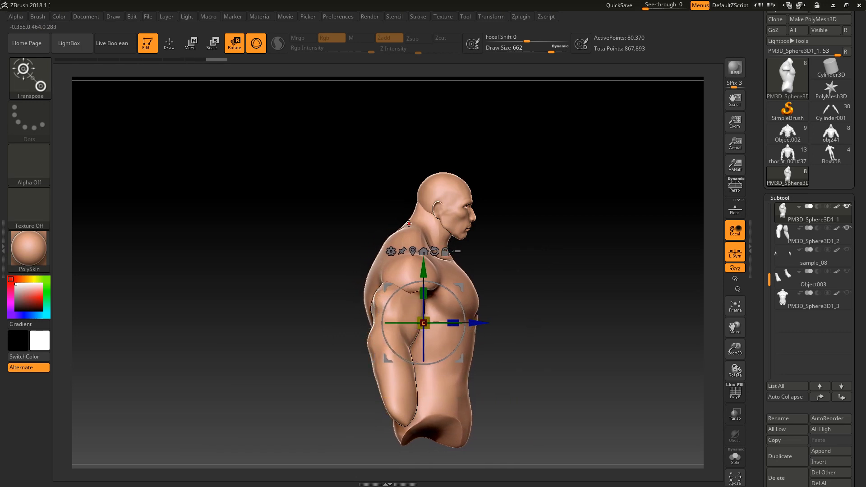
Select the PM3D_Sphere3D1_2 arms, reset the gizmo orientation and shift the arms forward to match the torso
{"action": "mouse_move", "coordinate": [464, 279]}
{"action": "left_mouse_down"}
{"action": "mouse_move", "coordinate": [522, 309]}
{"action": "mouse_move", "coordinate": [496, 308]}
{"action": "mouse_move", "coordinate": [519, 292]}
{"action": "left_mouse_up"}
{"action": "left_click", "coordinate": [484, 357], "text": "alt"}
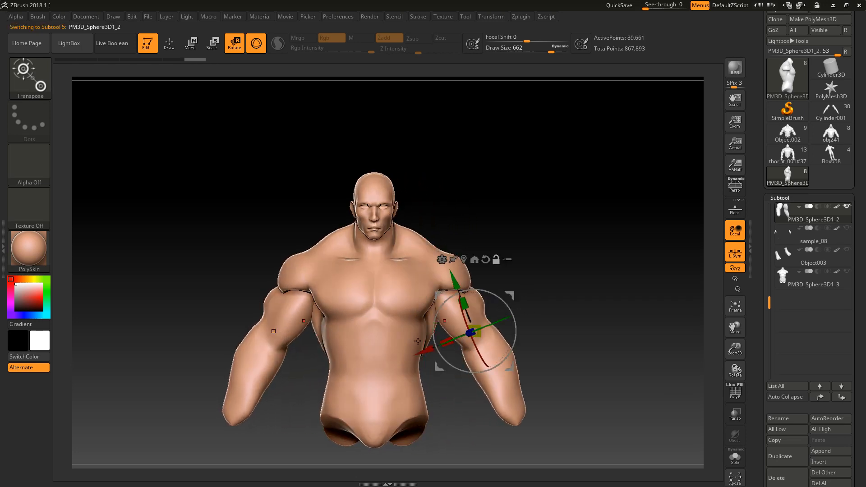
{"action": "left_click", "coordinate": [274, 332]}
{"action": "left_click_drag", "start_coordinate": [604, 196], "coordinate": [462, 239]}
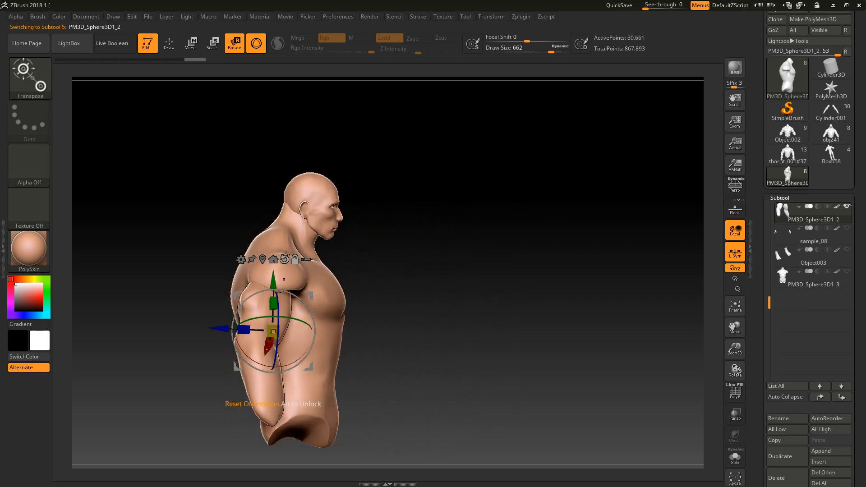
{"action": "left_click_drag", "start_coordinate": [327, 331], "coordinate": [331, 318]}
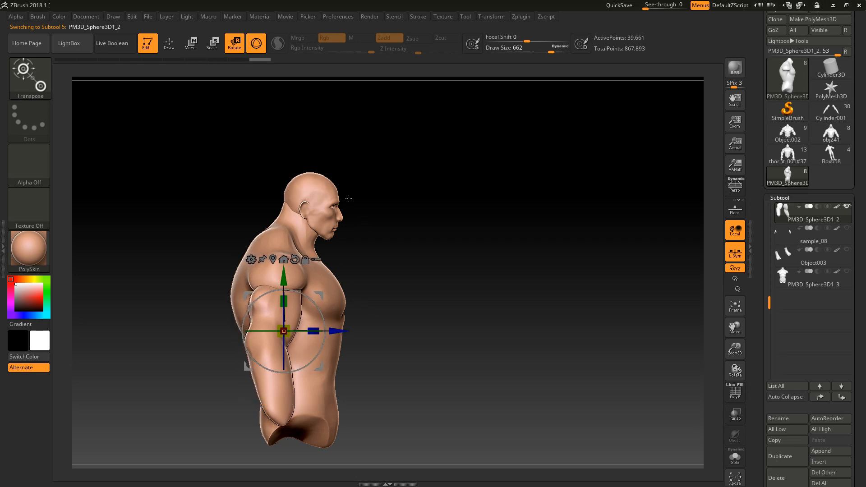
{"action": "left_click_drag", "start_coordinate": [369, 259], "coordinate": [485, 320]}
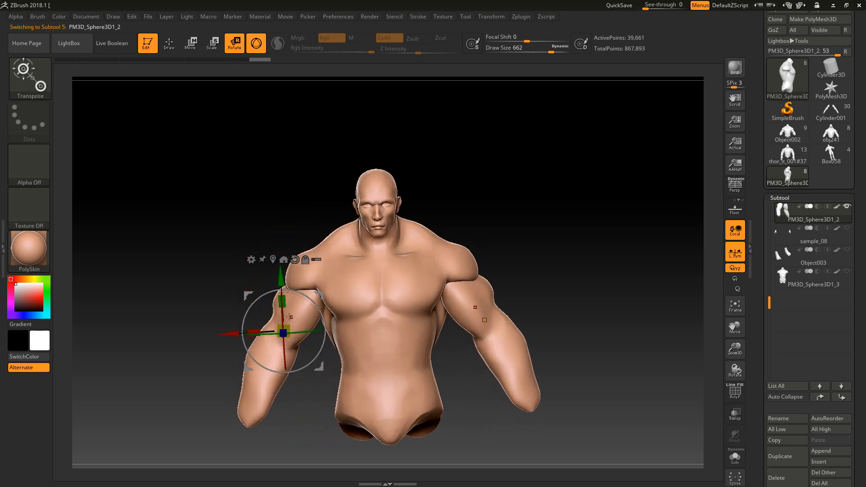
{"action": "left_click_drag", "start_coordinate": [282, 300], "coordinate": [282, 298]}
{"action": "key", "text": "ctrl+z"}
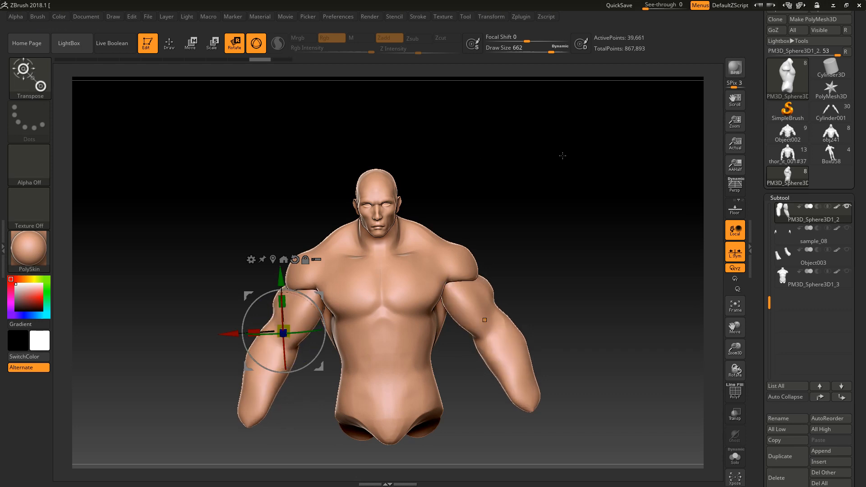
Return to Draw mode, select the PM3D_Sphere3D1_1 torso and pull its upper abdomen slightly outward with Move Topological
{"action": "left_click_drag", "start_coordinate": [505, 185], "coordinate": [537, 218]}
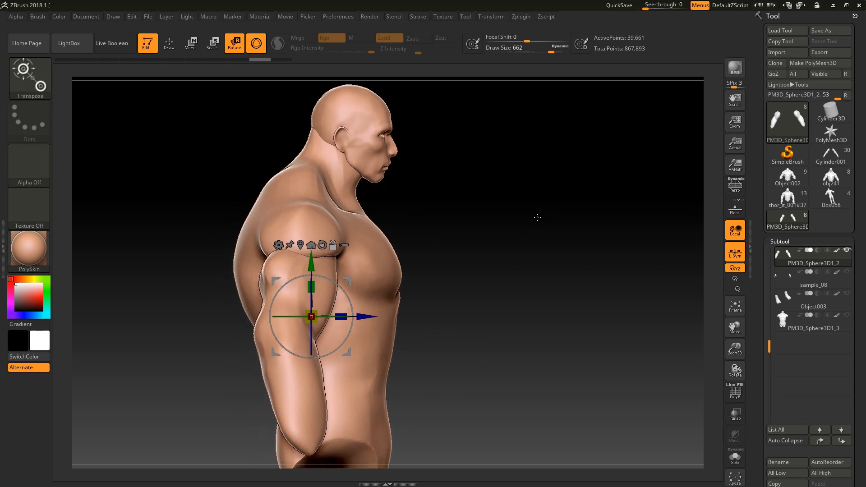
{"action": "left_click_drag", "start_coordinate": [482, 243], "coordinate": [580, 198]}
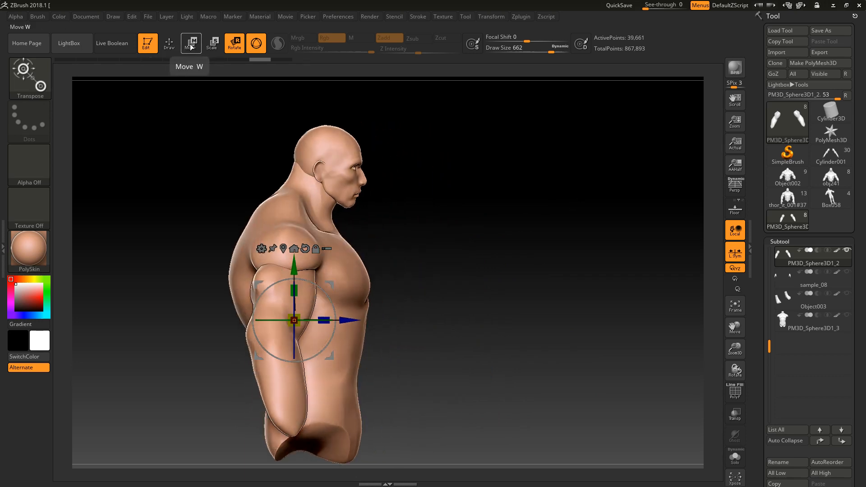
{"action": "left_click", "coordinate": [169, 42]}
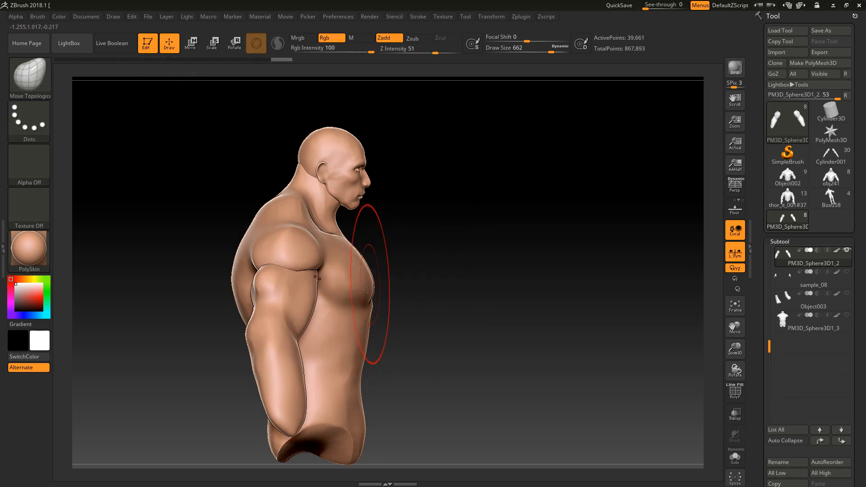
{"action": "left_click", "coordinate": [339, 311], "text": "alt"}
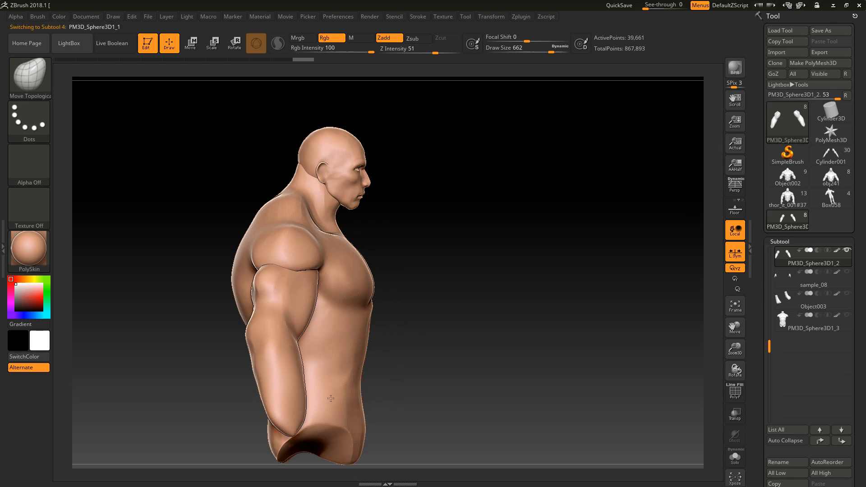
{"action": "left_click_drag", "start_coordinate": [397, 291], "coordinate": [374, 300]}
{"action": "left_click_drag", "start_coordinate": [361, 334], "coordinate": [373, 331]}
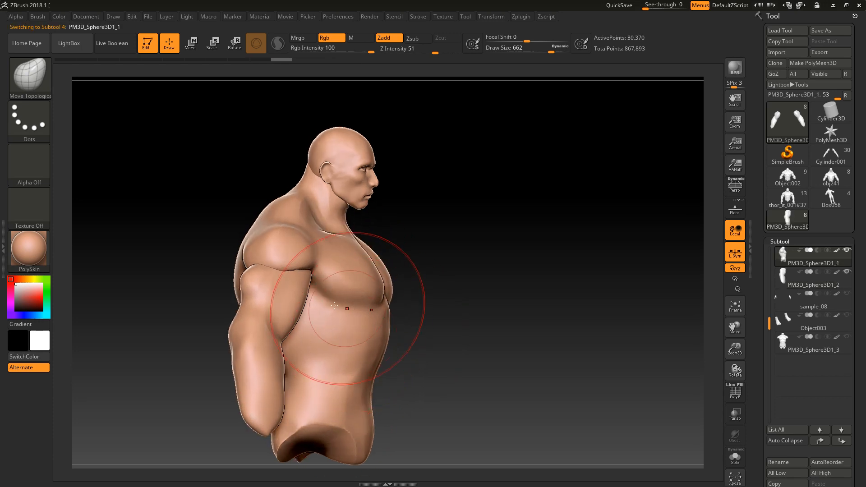
Hide the PM3D_Sphere3D1_2 arms and push the torso's lower back inward in side profile
{"action": "left_click", "coordinate": [848, 272]}
{"action": "mouse_move", "coordinate": [399, 370]}
{"action": "left_mouse_down", "text": "alt"}
{"action": "mouse_move", "coordinate": [410, 348]}
{"action": "mouse_move", "coordinate": [397, 382]}
{"action": "mouse_move", "coordinate": [402, 357]}
{"action": "left_mouse_up", "text": "alt"}
{"action": "left_click_drag", "start_coordinate": [434, 353], "coordinate": [458, 353]}
{"action": "left_click_drag", "start_coordinate": [290, 380], "coordinate": [302, 380]}
{"action": "mouse_move", "coordinate": [451, 350]}
{"action": "left_mouse_down"}
{"action": "mouse_move", "coordinate": [434, 354]}
{"action": "mouse_move", "coordinate": [440, 358]}
{"action": "left_mouse_up"}
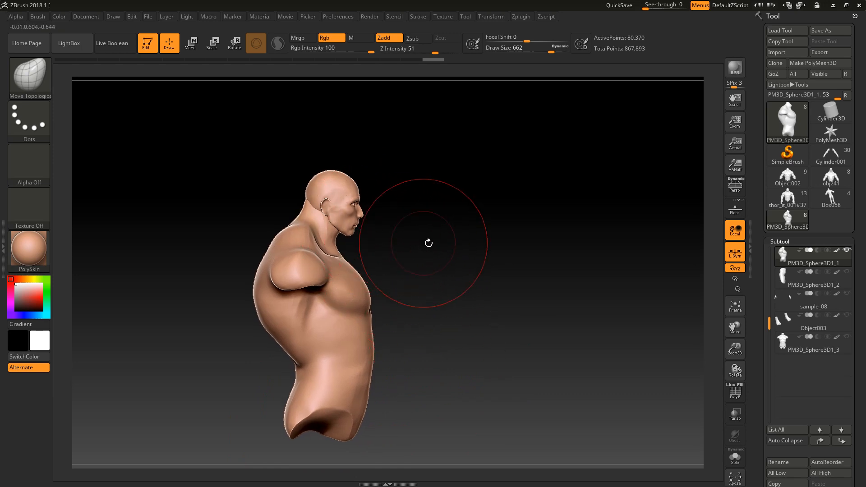
{"action": "left_click_drag", "start_coordinate": [429, 244], "coordinate": [435, 267], "text": "alt"}
Make the PM3D_Sphere3D1 head the active subtool and frame it
{"action": "left_click_drag", "start_coordinate": [771, 319], "coordinate": [771, 254]}
{"action": "left_click", "coordinate": [848, 283]}
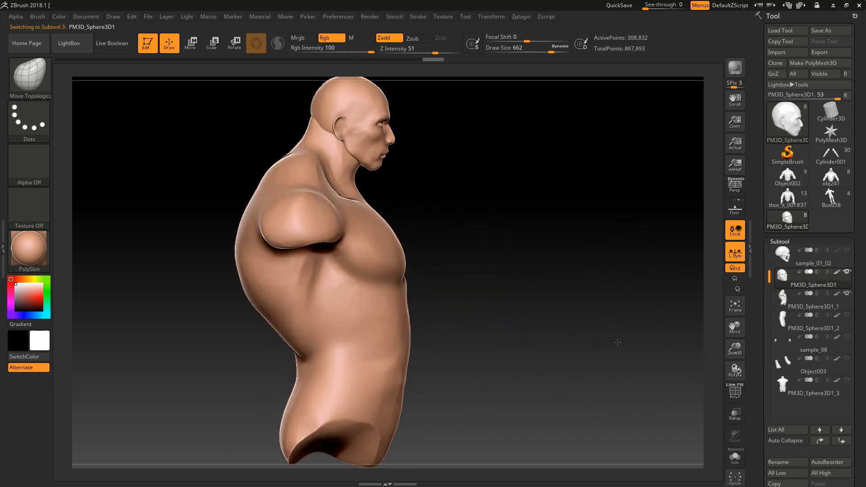
{"action": "left_click_drag", "start_coordinate": [617, 340], "coordinate": [617, 383], "text": "alt"}
{"action": "left_click_drag", "start_coordinate": [515, 122], "coordinate": [503, 280], "text": "alt"}
{"action": "key", "text": "f"}
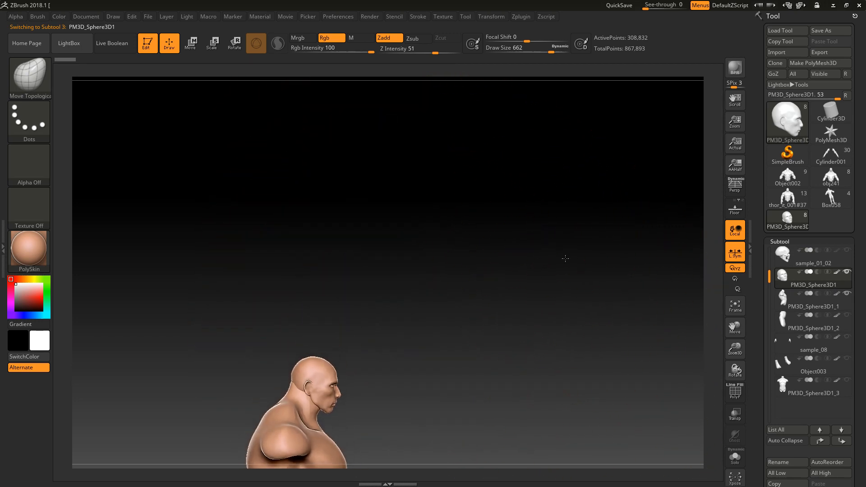
Adjust the PM3D_Sphere3D1_1 torso's tilt with the gizmo in side view and shift it slightly forward beneath the head
{"action": "left_click", "coordinate": [212, 44]}
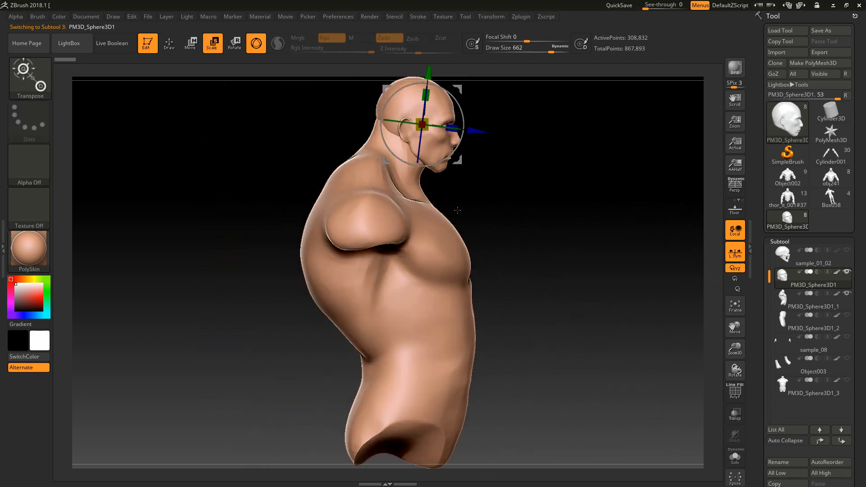
{"action": "left_click", "coordinate": [427, 245], "text": "alt"}
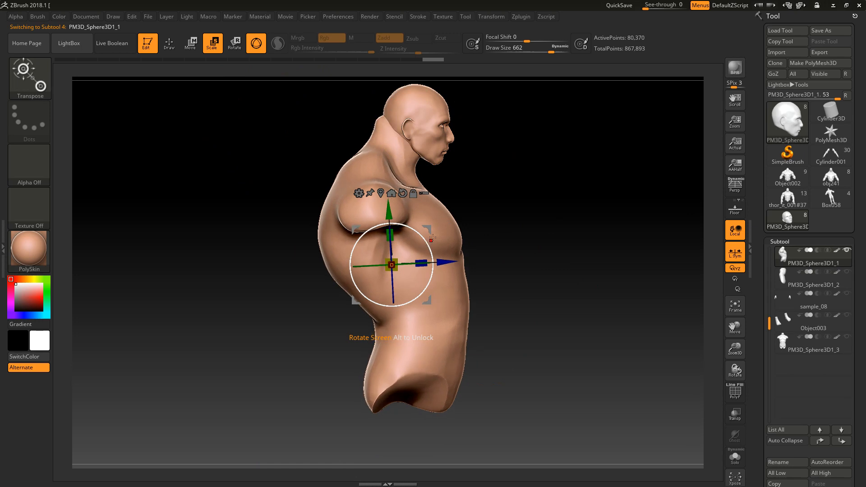
{"action": "left_click_drag", "start_coordinate": [439, 269], "coordinate": [450, 269]}
{"action": "key", "text": "ctrl+z"}
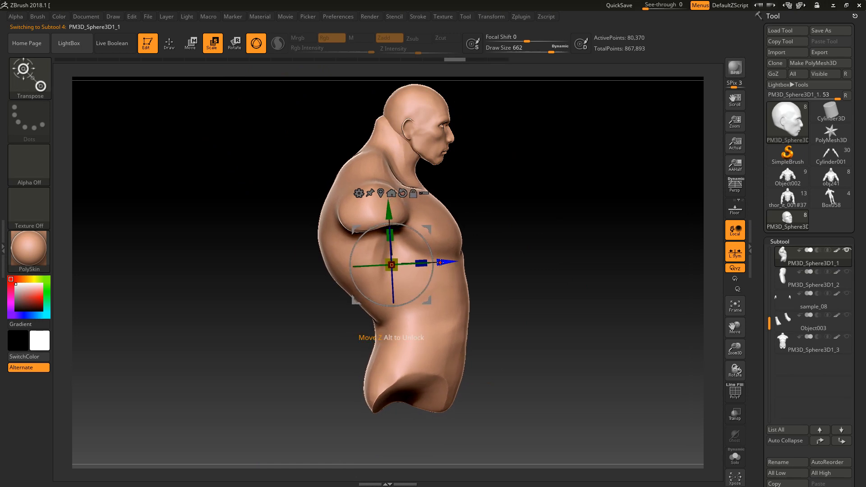
{"action": "key", "text": "ctrl+z"}
{"action": "left_click_drag", "start_coordinate": [444, 264], "coordinate": [477, 248]}
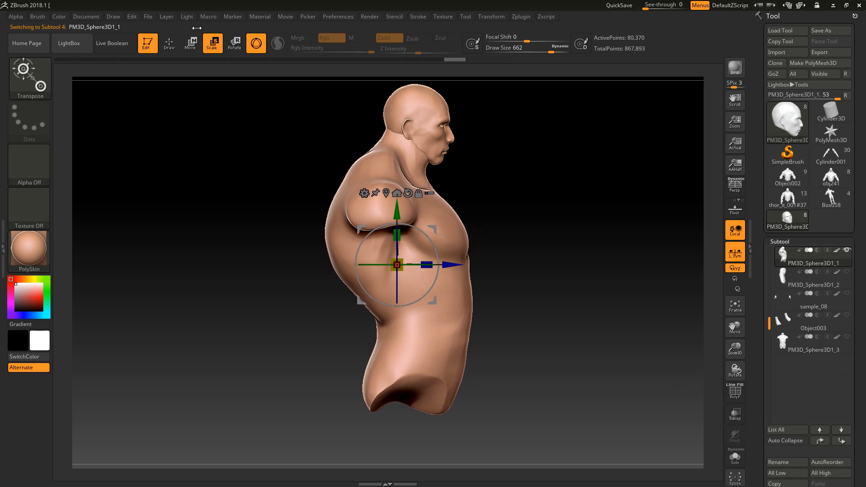
{"action": "left_click", "coordinate": [169, 43]}
Return to Draw mode and reduce the Move Topological draw size to 314 for working on the torso's neck
{"action": "left_click_drag", "start_coordinate": [505, 217], "coordinate": [518, 352], "text": "alt"}
{"action": "left_click_drag", "start_coordinate": [574, 180], "coordinate": [593, 449], "text": "alt"}
{"action": "key", "text": "p"}
{"action": "key", "text": "p"}
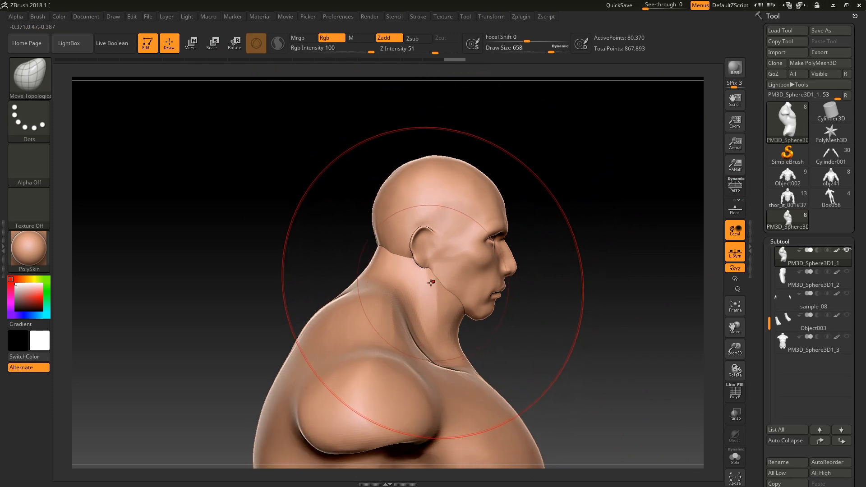
{"action": "key", "text": "bracketleft"}
{"action": "key", "text": "bracketleft"}
{"action": "key", "text": "bracketleft"}
{"action": "key", "text": "bracketleft"}
{"action": "key", "text": "bracketleft"}
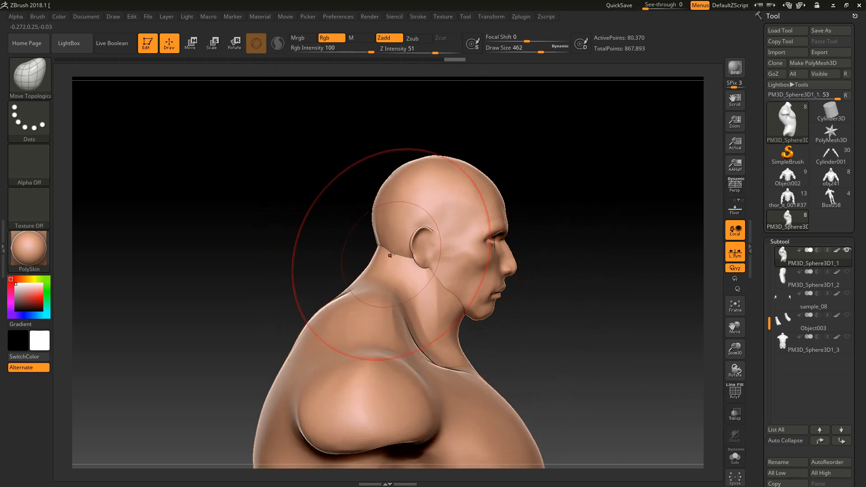
{"action": "key", "text": "bracketleft"}
{"action": "key", "text": "bracketleft"}
{"action": "key", "text": "bracketleft"}
{"action": "key", "text": "bracketleft"}
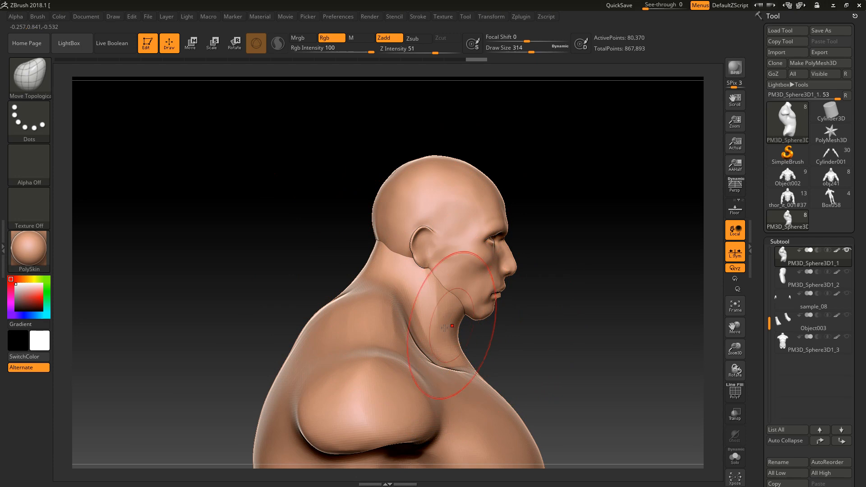
Adjust the sides of the torso's neck beneath the jaw from the front with Move Topological
{"action": "mouse_move", "coordinate": [580, 331]}
{"action": "left_mouse_down"}
{"action": "mouse_move", "coordinate": [425, 319]}
{"action": "mouse_move", "coordinate": [444, 331]}
{"action": "left_mouse_up"}
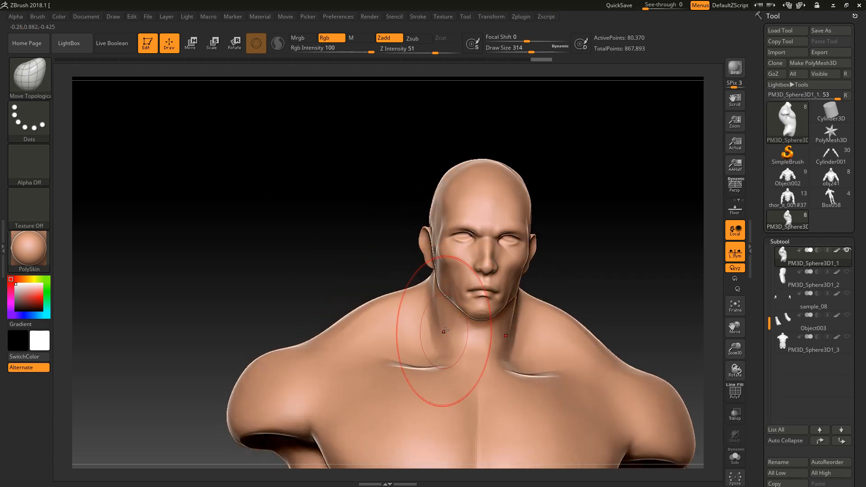
{"action": "left_click_drag", "start_coordinate": [531, 319], "coordinate": [509, 296]}
{"action": "mouse_move", "coordinate": [550, 265]}
{"action": "left_mouse_down", "text": "alt"}
{"action": "mouse_move", "coordinate": [508, 195]}
{"action": "mouse_move", "coordinate": [496, 200]}
{"action": "left_mouse_up", "text": "alt"}
{"action": "left_click_drag", "start_coordinate": [507, 251], "coordinate": [507, 259]}
{"action": "left_click_drag", "start_coordinate": [528, 217], "coordinate": [596, 223], "text": "alt"}
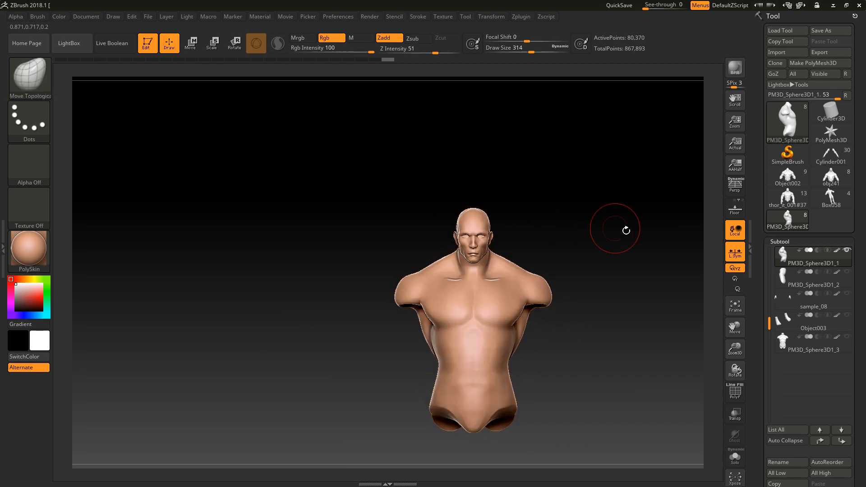
Show the PM3D_Sphere3D1_2 arms and pull the torso's deltoid edges slightly outward with Move Topological at draw size 358
{"action": "left_click", "coordinate": [846, 272]}
{"action": "left_click_drag", "start_coordinate": [646, 332], "coordinate": [570, 249], "text": "alt"}
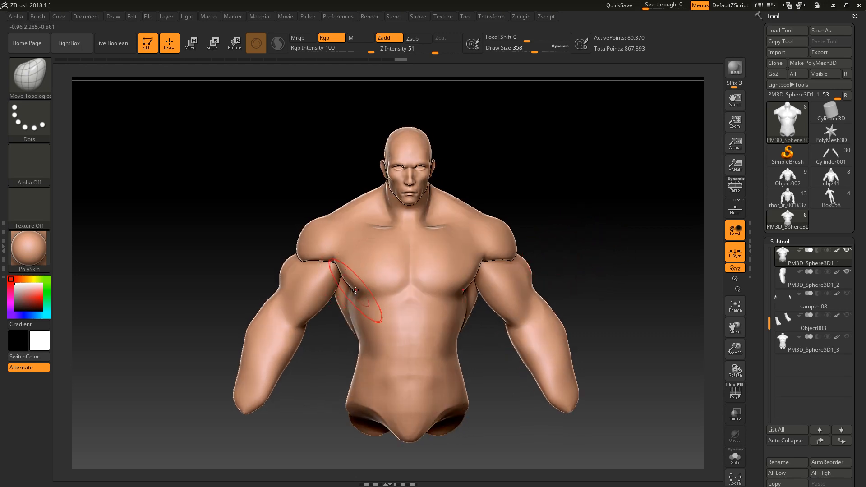
{"action": "left_click_drag", "start_coordinate": [321, 256], "coordinate": [314, 257]}
{"action": "key", "text": "ctrl+z"}
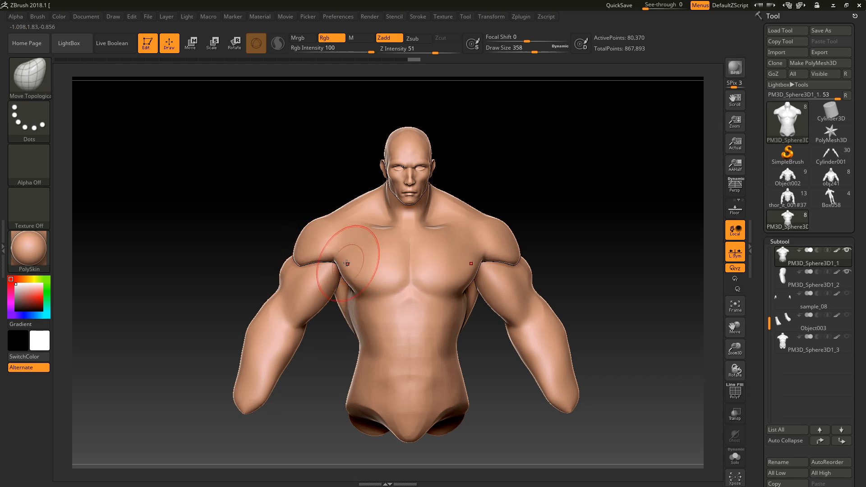
{"action": "key", "text": "ctrl"}
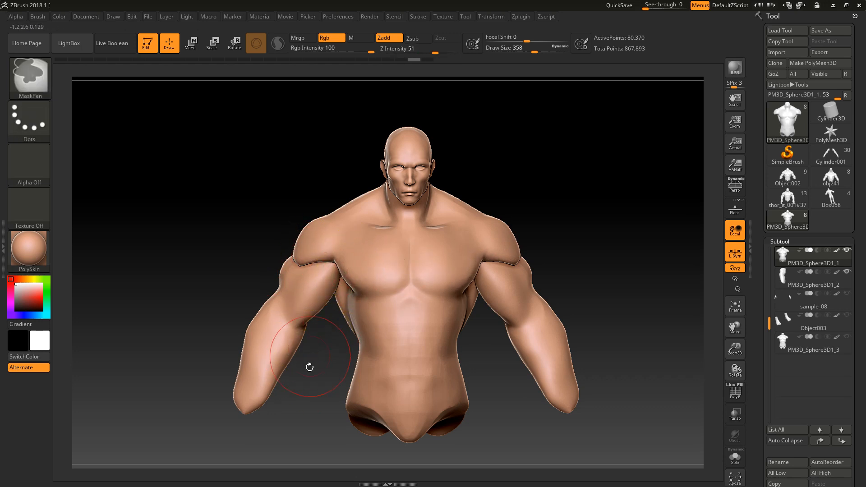
{"action": "left_click_drag", "start_coordinate": [310, 359], "coordinate": [344, 251]}
Reshape the torso's pectorals and the deltoid transition near the armpits with Move Topological from side and three-quarter views
{"action": "mouse_move", "coordinate": [507, 176]}
{"action": "left_mouse_down"}
{"action": "mouse_move", "coordinate": [508, 168]}
{"action": "mouse_move", "coordinate": [535, 180]}
{"action": "left_mouse_up"}
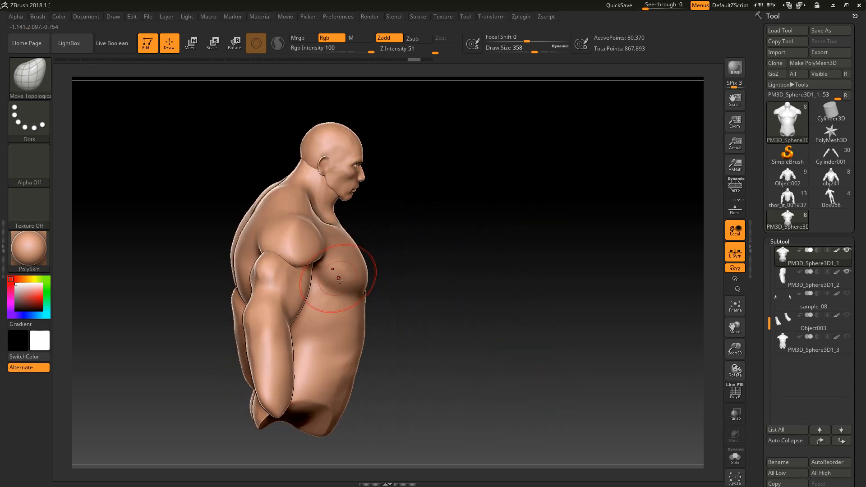
{"action": "mouse_move", "coordinate": [388, 284]}
{"action": "left_mouse_down"}
{"action": "mouse_move", "coordinate": [337, 272]}
{"action": "mouse_move", "coordinate": [325, 255]}
{"action": "mouse_move", "coordinate": [295, 246]}
{"action": "mouse_move", "coordinate": [302, 258]}
{"action": "left_mouse_up"}
{"action": "left_click_drag", "start_coordinate": [569, 192], "coordinate": [560, 186], "text": "alt"}
{"action": "left_click_drag", "start_coordinate": [559, 186], "coordinate": [537, 235]}
{"action": "left_click_drag", "start_coordinate": [516, 271], "coordinate": [527, 261]}
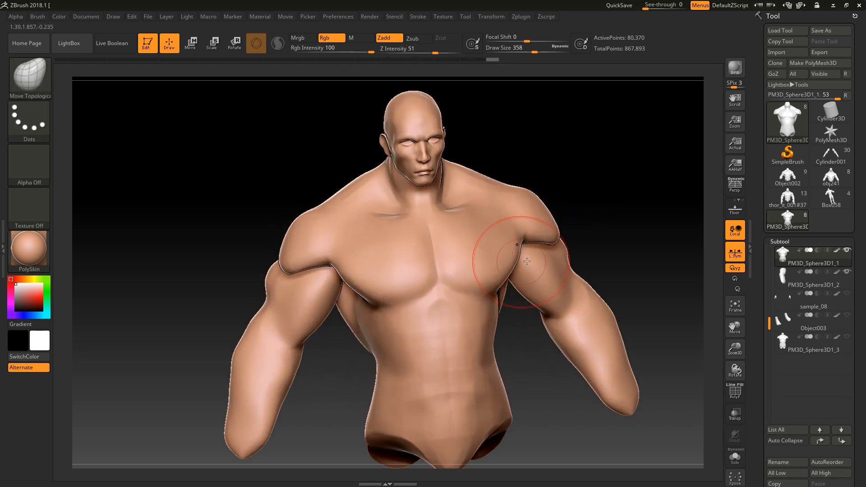
{"action": "left_click_drag", "start_coordinate": [594, 210], "coordinate": [580, 212]}
{"action": "left_click_drag", "start_coordinate": [539, 379], "coordinate": [527, 350], "text": "alt"}
{"action": "mouse_move", "coordinate": [387, 393]}
{"action": "left_mouse_down"}
{"action": "mouse_move", "coordinate": [348, 379]}
{"action": "mouse_move", "coordinate": [352, 354]}
{"action": "left_mouse_up"}
Flatten the centre of the abdomen below the chest into clear planes with the hPolish brush
{"action": "key", "text": "b"}
{"action": "key", "text": "h"}
{"action": "key", "text": "p"}
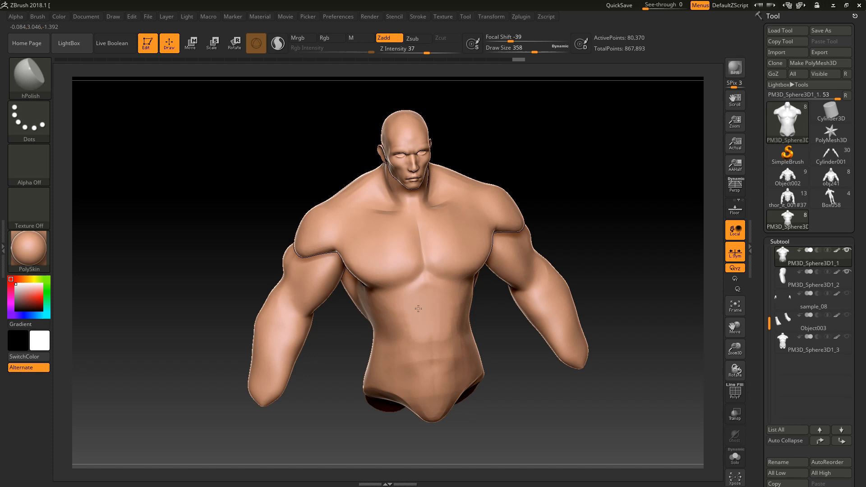
{"action": "left_click_drag", "start_coordinate": [421, 359], "coordinate": [422, 321]}
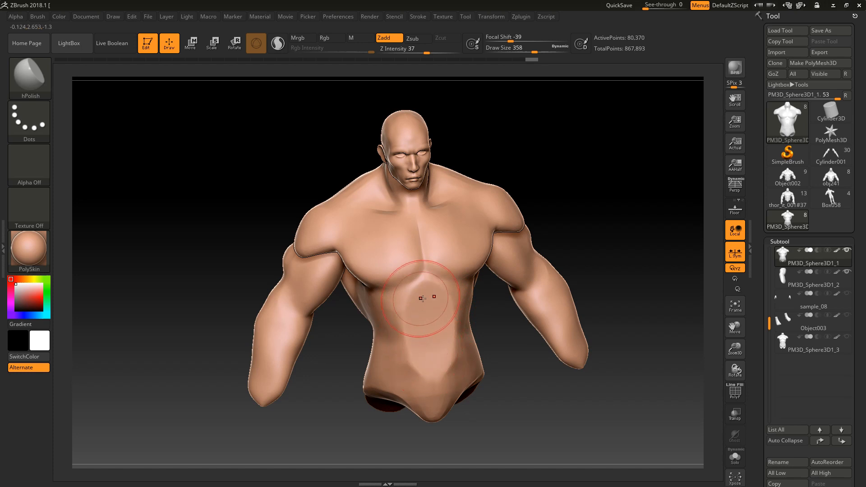
{"action": "left_click_drag", "start_coordinate": [433, 271], "coordinate": [421, 290]}
{"action": "left_click_drag", "start_coordinate": [509, 323], "coordinate": [451, 311]}
Polish the lower outer pectoral edges and upper abdomen with hPolish at draw size 174, and smooth the abdomen planes
{"action": "left_click_drag", "start_coordinate": [458, 281], "coordinate": [474, 276]}
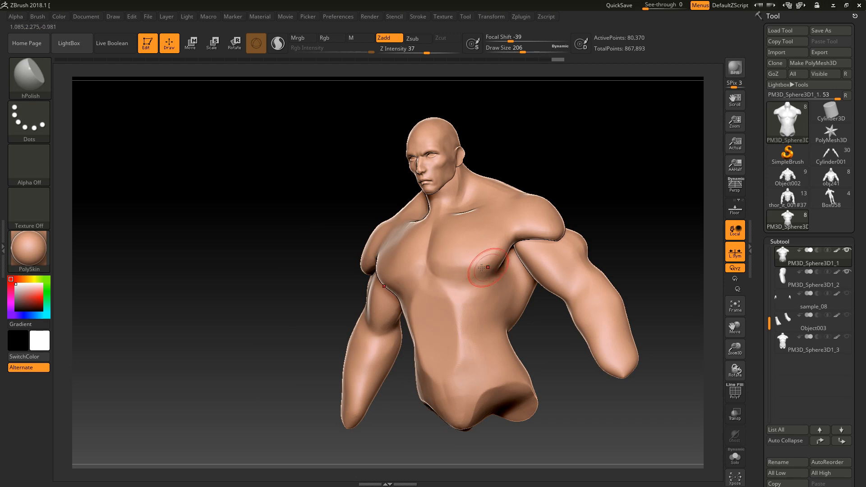
{"action": "left_click_drag", "start_coordinate": [460, 276], "coordinate": [473, 302]}
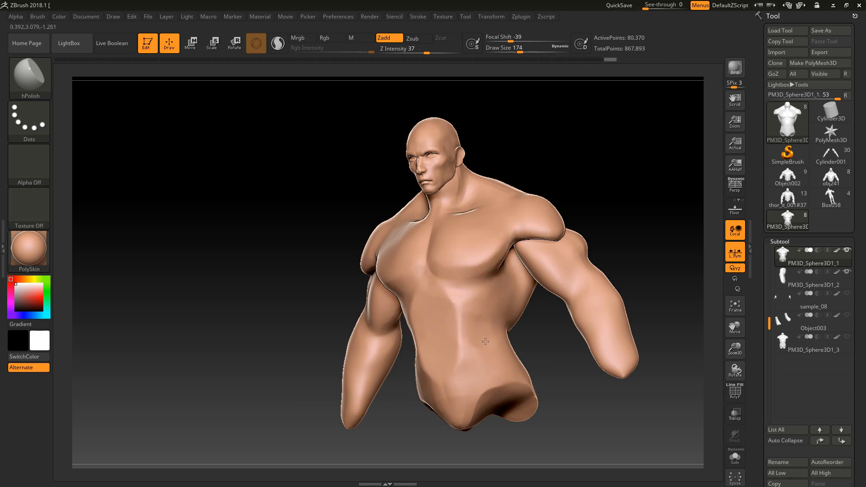
{"action": "key", "text": "shift"}
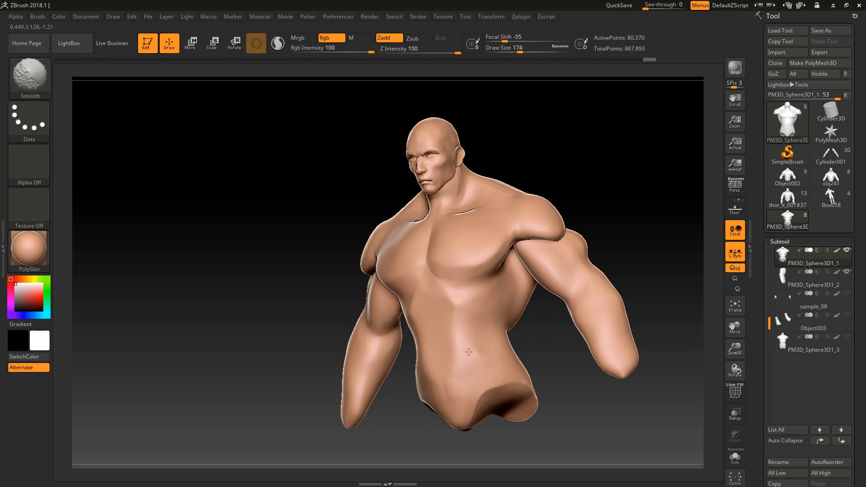
{"action": "left_click_drag", "start_coordinate": [457, 310], "coordinate": [455, 312], "text": "shift"}
{"action": "left_click_drag", "start_coordinate": [334, 397], "coordinate": [395, 424]}
{"action": "mouse_move", "coordinate": [514, 306]}
{"action": "left_mouse_down", "text": "alt"}
{"action": "mouse_move", "coordinate": [524, 335]}
{"action": "mouse_move", "coordinate": [511, 292]}
{"action": "left_mouse_up", "text": "alt"}
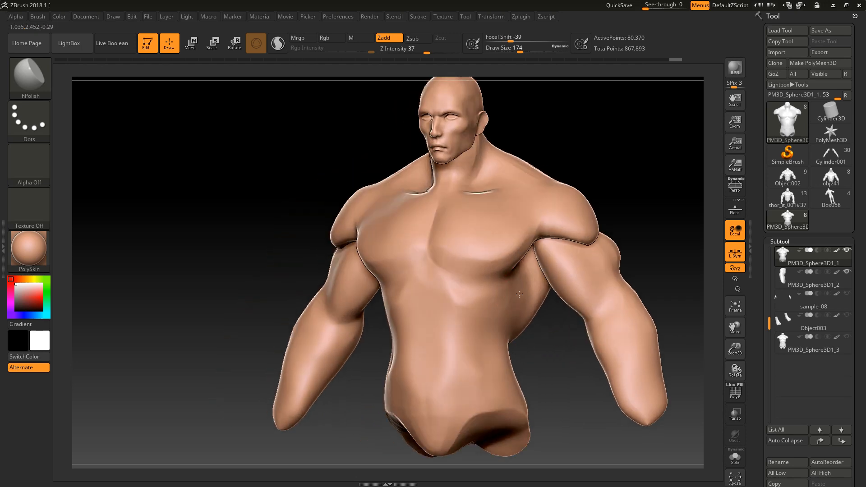
{"action": "right_click_drag", "start_coordinate": [520, 295], "coordinate": [520, 284]}
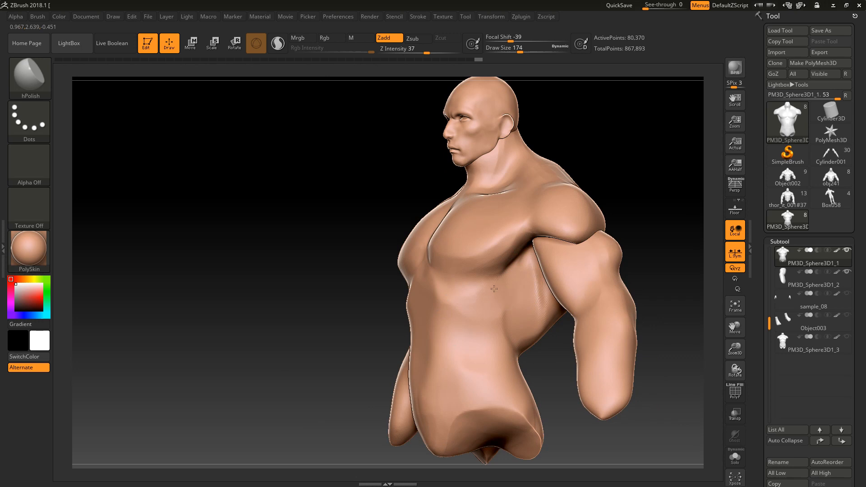
Hide the PM3D_Sphere3D1_2 arms and choose the ClayBuildup brush for the torso
{"action": "mouse_move", "coordinate": [351, 348]}
{"action": "left_mouse_down"}
{"action": "mouse_move", "coordinate": [491, 312]}
{"action": "mouse_move", "coordinate": [512, 291]}
{"action": "left_mouse_up"}
{"action": "mouse_move", "coordinate": [518, 321]}
{"action": "left_mouse_down", "text": "alt"}
{"action": "mouse_move", "coordinate": [519, 331]}
{"action": "mouse_move", "coordinate": [497, 282]}
{"action": "left_mouse_up", "text": "alt"}
{"action": "left_click", "coordinate": [843, 271]}
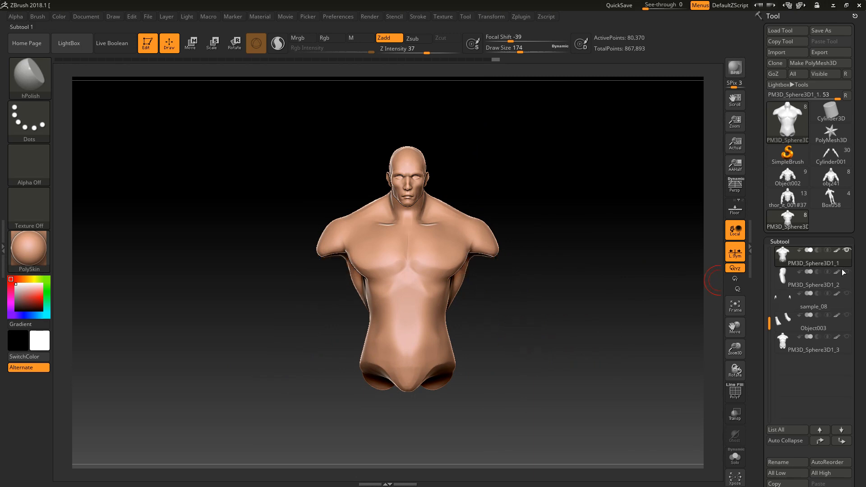
{"action": "mouse_move", "coordinate": [581, 330]}
{"action": "left_mouse_down", "text": "alt"}
{"action": "mouse_move", "coordinate": [572, 344]}
{"action": "mouse_move", "coordinate": [467, 358]}
{"action": "left_mouse_up", "text": "alt"}
{"action": "key", "text": "b"}
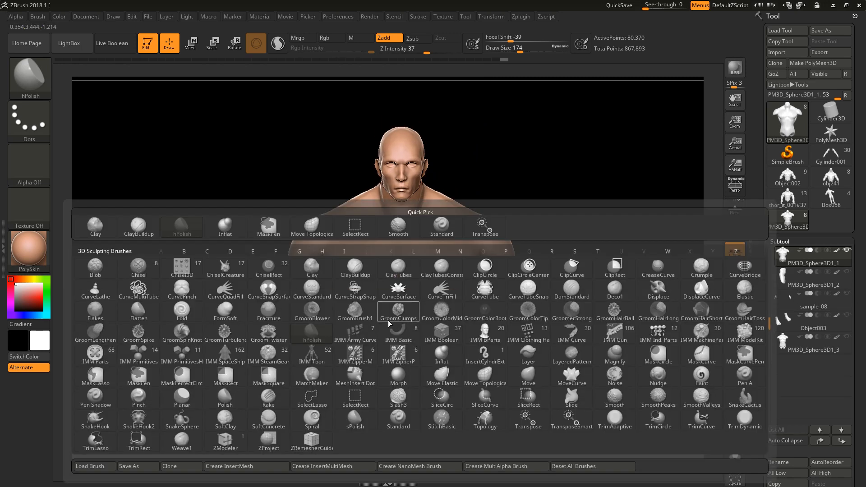
{"action": "left_click", "coordinate": [302, 225]}
{"action": "left_click", "coordinate": [29, 74]}
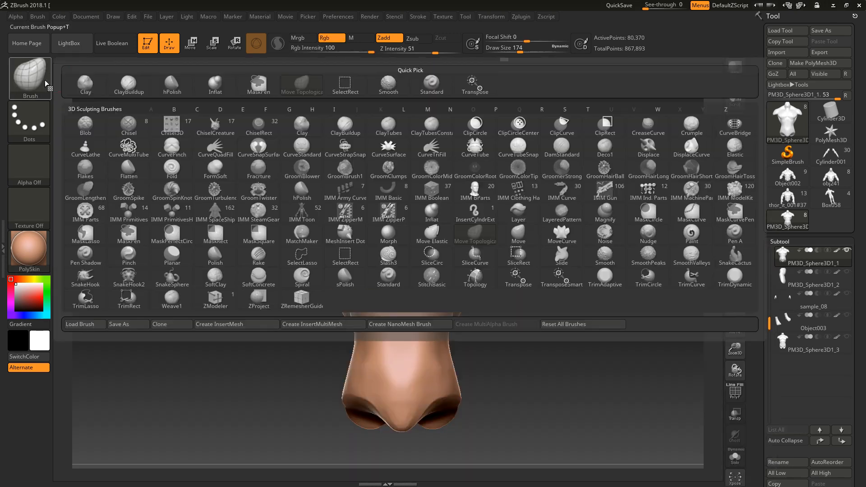
{"action": "left_click", "coordinate": [129, 86]}
{"action": "left_click_drag", "start_coordinate": [507, 332], "coordinate": [507, 334], "text": "alt"}
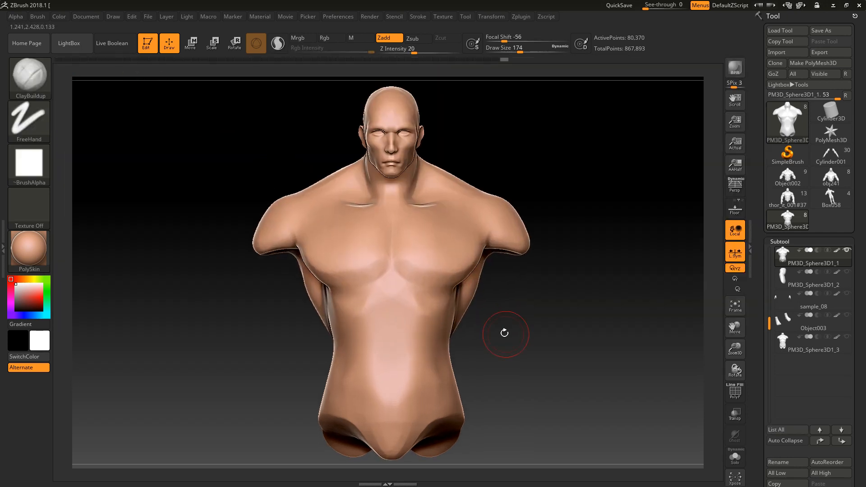
{"action": "mouse_move", "coordinate": [411, 287]}
{"action": "left_mouse_down"}
{"action": "mouse_move", "coordinate": [370, 298]}
{"action": "mouse_move", "coordinate": [429, 311]}
{"action": "mouse_move", "coordinate": [402, 295]}
{"action": "left_mouse_up"}
{"action": "key", "text": "ctrl"}
{"action": "mouse_move", "coordinate": [587, 347]}
{"action": "left_mouse_down"}
{"action": "mouse_move", "coordinate": [449, 348]}
{"action": "mouse_move", "coordinate": [501, 316]}
{"action": "mouse_move", "coordinate": [507, 295]}
{"action": "mouse_move", "coordinate": [487, 334]}
{"action": "mouse_move", "coordinate": [449, 328]}
{"action": "mouse_move", "coordinate": [421, 305]}
{"action": "left_mouse_up"}
{"action": "key", "text": "ctrl+z"}
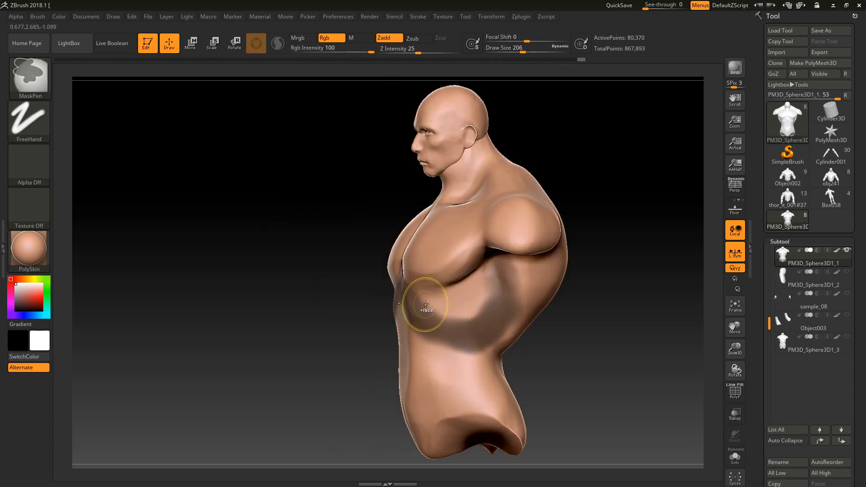
{"action": "key", "text": "ctrl+z"}
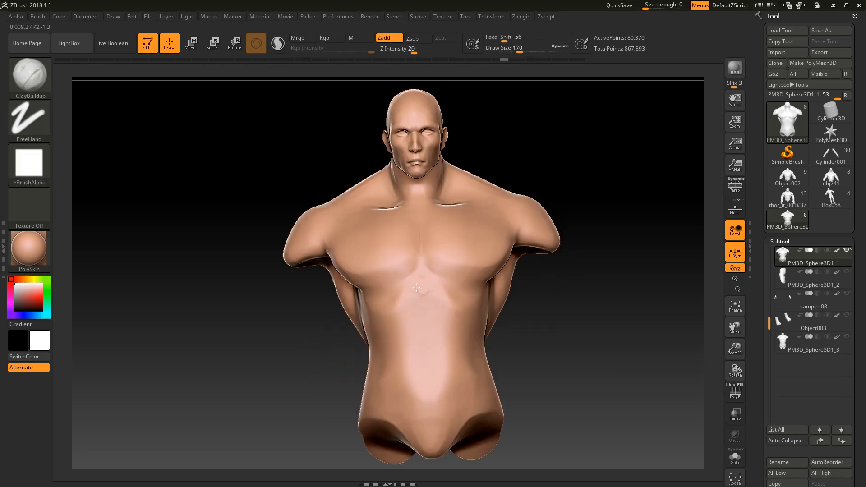
{"action": "key", "text": "ctrl+z"}
{"action": "left_click_drag", "start_coordinate": [348, 251], "coordinate": [415, 247]}
{"action": "key", "text": "ctrl+z"}
{"action": "mouse_move", "coordinate": [349, 278]}
{"action": "left_mouse_down"}
{"action": "mouse_move", "coordinate": [412, 267]}
{"action": "mouse_move", "coordinate": [406, 259]}
{"action": "left_mouse_up"}
{"action": "left_click_drag", "start_coordinate": [448, 315], "coordinate": [433, 281]}
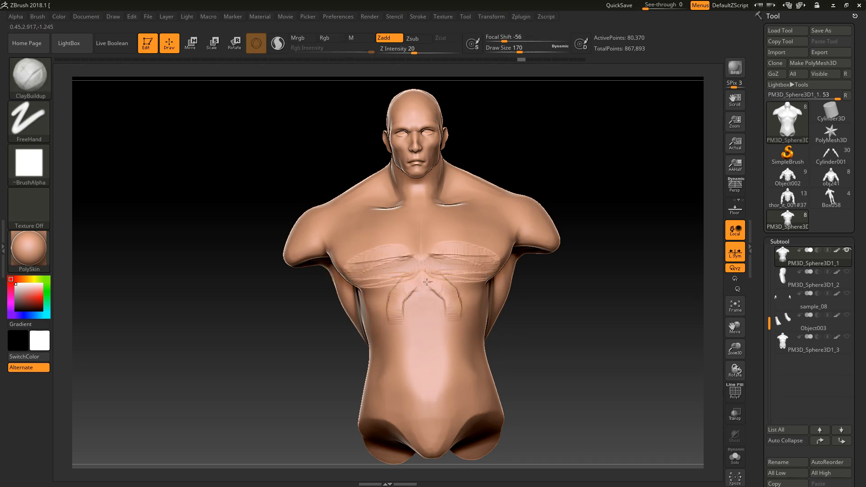
{"action": "key", "text": "ctrl+z"}
{"action": "key", "text": "ctrl+z"}
{"action": "key", "text": "ctrl+z"}
{"action": "key", "text": "ctrl+z"}
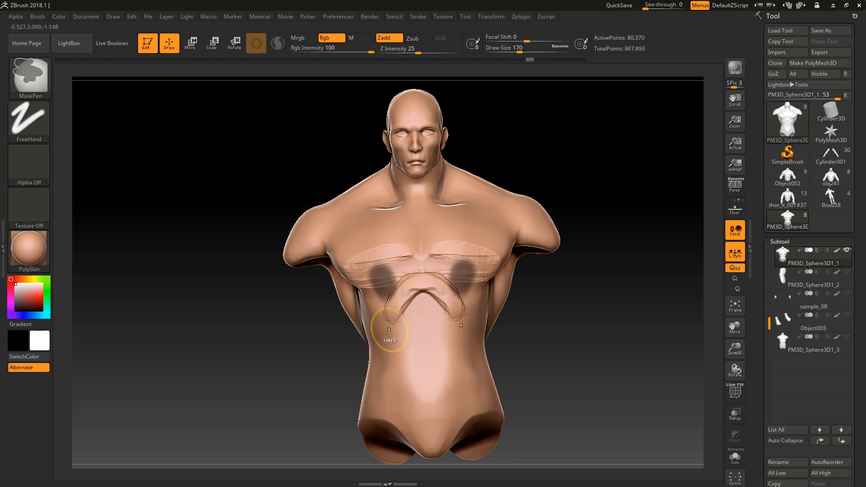
{"action": "key", "text": "ctrl+z"}
{"action": "key", "text": "ctrl+z"}
Build up and smooth the rib-cage arch and side ribs with ClayBuildup at draw size 170, and re-DynaMesh the torso
{"action": "left_click_drag", "start_coordinate": [386, 313], "coordinate": [411, 286]}
{"action": "left_click_drag", "start_coordinate": [564, 316], "coordinate": [460, 314]}
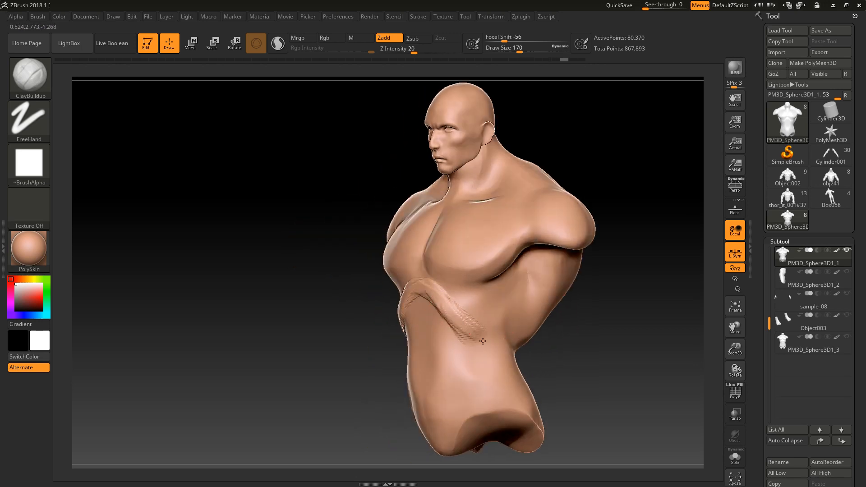
{"action": "mouse_move", "coordinate": [627, 307]}
{"action": "left_mouse_down"}
{"action": "mouse_move", "coordinate": [533, 300]}
{"action": "mouse_move", "coordinate": [514, 316]}
{"action": "mouse_move", "coordinate": [524, 298]}
{"action": "mouse_move", "coordinate": [492, 327]}
{"action": "mouse_move", "coordinate": [473, 320]}
{"action": "mouse_move", "coordinate": [507, 309]}
{"action": "mouse_move", "coordinate": [454, 310]}
{"action": "left_mouse_up"}
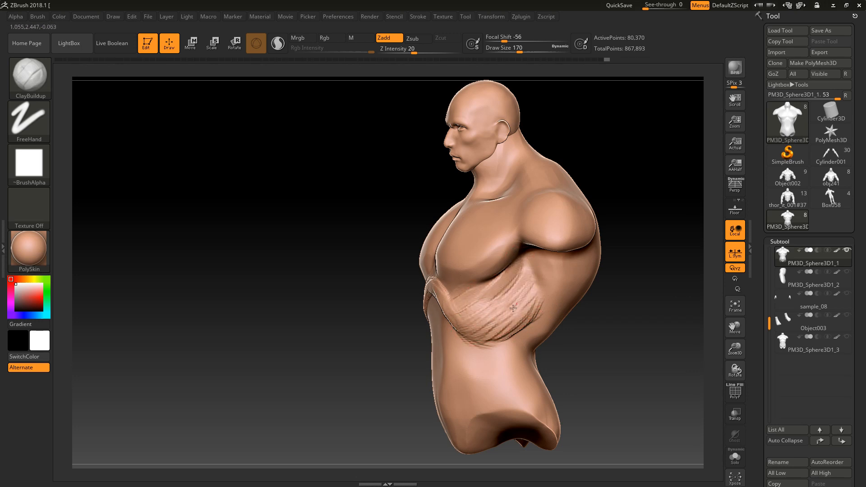
{"action": "mouse_move", "coordinate": [513, 308]}
{"action": "left_mouse_down"}
{"action": "mouse_move", "coordinate": [503, 294]}
{"action": "mouse_move", "coordinate": [506, 315]}
{"action": "mouse_move", "coordinate": [455, 306]}
{"action": "left_mouse_up"}
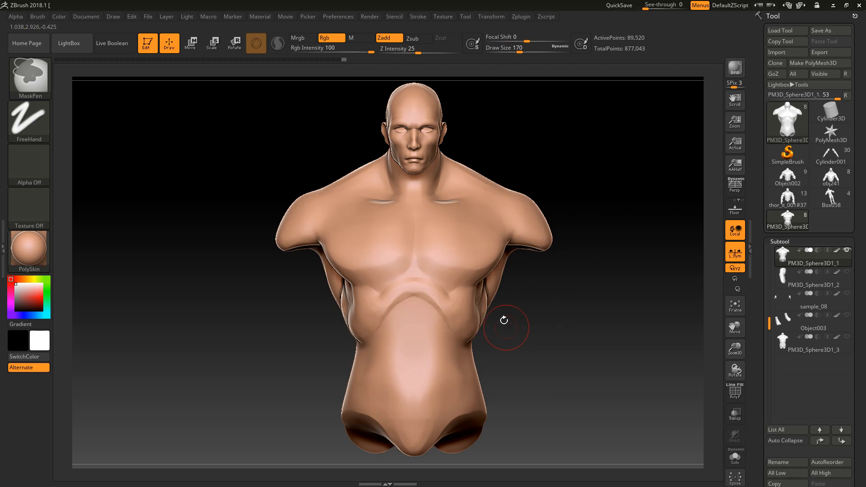
{"action": "key", "text": "shift"}
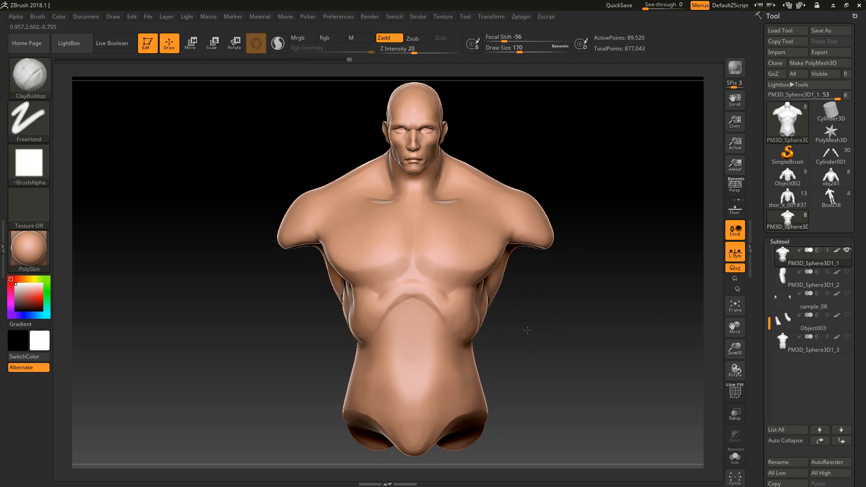
Add ClayBuildup strokes to the upper side ribs below the armpits and smooth them into the rib cage
{"action": "left_click_drag", "start_coordinate": [507, 319], "coordinate": [495, 268]}
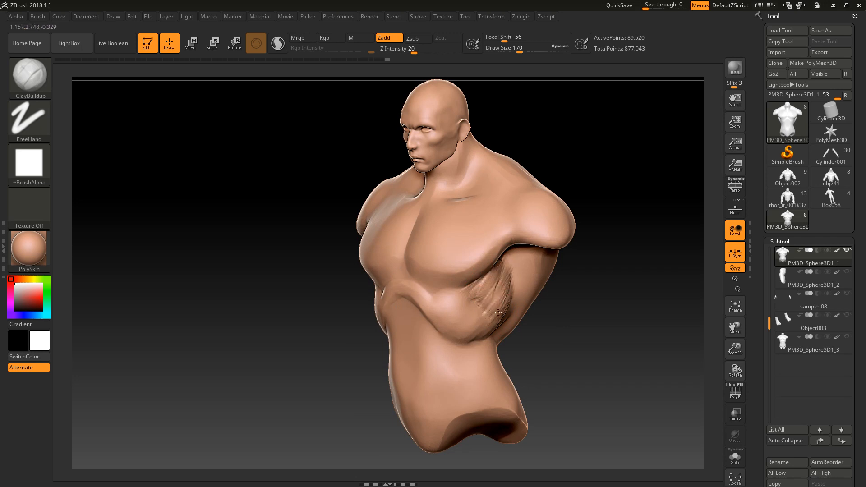
{"action": "left_click_drag", "start_coordinate": [358, 416], "coordinate": [428, 331], "text": "shift"}
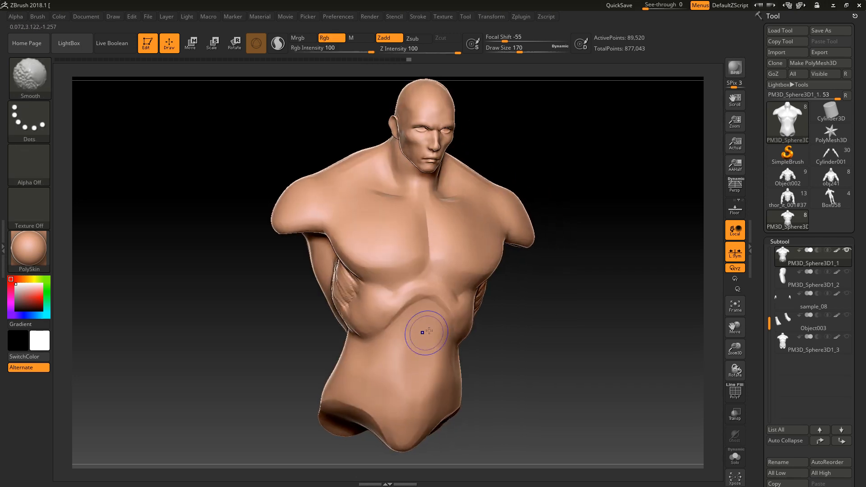
{"action": "left_click_drag", "start_coordinate": [543, 364], "coordinate": [490, 302]}
{"action": "key", "text": "shift"}
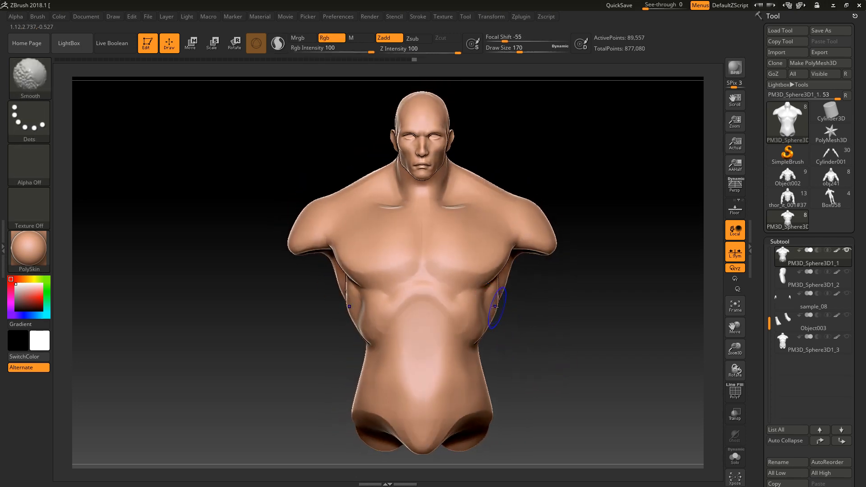
{"action": "key", "text": "shift"}
Build up the oblique muscles from the lower ribs down to the hips on the torso's waist with ClayBuildup
{"action": "mouse_move", "coordinate": [494, 345]}
{"action": "left_mouse_down"}
{"action": "mouse_move", "coordinate": [469, 342]}
{"action": "mouse_move", "coordinate": [468, 392]}
{"action": "left_mouse_up"}
{"action": "left_click_drag", "start_coordinate": [456, 341], "coordinate": [469, 395]}
{"action": "left_click_drag", "start_coordinate": [474, 361], "coordinate": [479, 401]}
{"action": "left_click_drag", "start_coordinate": [523, 354], "coordinate": [490, 349]}
{"action": "mouse_move", "coordinate": [468, 350]}
{"action": "left_mouse_down"}
{"action": "mouse_move", "coordinate": [496, 325]}
{"action": "mouse_move", "coordinate": [480, 352]}
{"action": "left_mouse_up"}
{"action": "mouse_move", "coordinate": [509, 317]}
{"action": "left_mouse_down"}
{"action": "mouse_move", "coordinate": [489, 349]}
{"action": "mouse_move", "coordinate": [513, 350]}
{"action": "left_mouse_up"}
{"action": "left_click_drag", "start_coordinate": [514, 356], "coordinate": [479, 408]}
{"action": "left_click_drag", "start_coordinate": [479, 407], "coordinate": [486, 385]}
{"action": "mouse_move", "coordinate": [510, 343]}
{"action": "left_mouse_down"}
{"action": "mouse_move", "coordinate": [469, 406]}
{"action": "mouse_move", "coordinate": [478, 415]}
{"action": "mouse_move", "coordinate": [483, 393]}
{"action": "left_mouse_up"}
Refine the obliques and flanks from several angles and smooth their transition into the ribs and waist
{"action": "left_click_drag", "start_coordinate": [557, 315], "coordinate": [569, 237]}
{"action": "left_click_drag", "start_coordinate": [525, 295], "coordinate": [576, 264]}
{"action": "mouse_move", "coordinate": [659, 275]}
{"action": "left_mouse_down"}
{"action": "mouse_move", "coordinate": [620, 357]}
{"action": "mouse_move", "coordinate": [587, 351]}
{"action": "left_mouse_up"}
{"action": "mouse_move", "coordinate": [641, 252]}
{"action": "left_mouse_down"}
{"action": "mouse_move", "coordinate": [597, 345]}
{"action": "mouse_move", "coordinate": [590, 253]}
{"action": "mouse_move", "coordinate": [577, 354]}
{"action": "left_mouse_up"}
{"action": "left_click_drag", "start_coordinate": [451, 379], "coordinate": [552, 372]}
{"action": "mouse_move", "coordinate": [657, 307]}
{"action": "left_mouse_down", "text": "alt"}
{"action": "mouse_move", "coordinate": [618, 334]}
{"action": "mouse_move", "coordinate": [598, 309]}
{"action": "mouse_move", "coordinate": [636, 339]}
{"action": "left_mouse_up", "text": "alt"}
{"action": "left_click_drag", "start_coordinate": [544, 368], "coordinate": [574, 265], "text": "shift"}
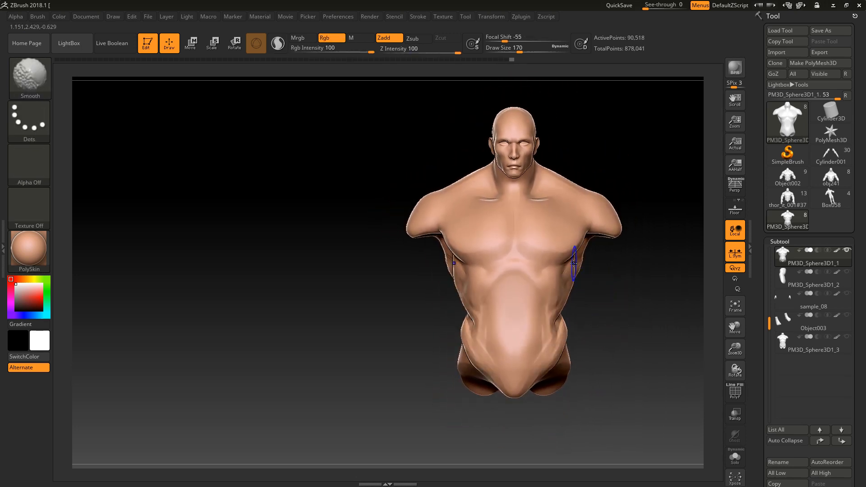
{"action": "left_click_drag", "start_coordinate": [560, 322], "coordinate": [561, 324], "text": "shift"}
{"action": "left_click_drag", "start_coordinate": [590, 299], "coordinate": [574, 311], "text": "alt"}
Paint a mask over the side ribs, the rib-cage arch and the obliques with MaskPen
{"action": "left_click_drag", "start_coordinate": [573, 265], "coordinate": [571, 291], "text": "ctrl"}
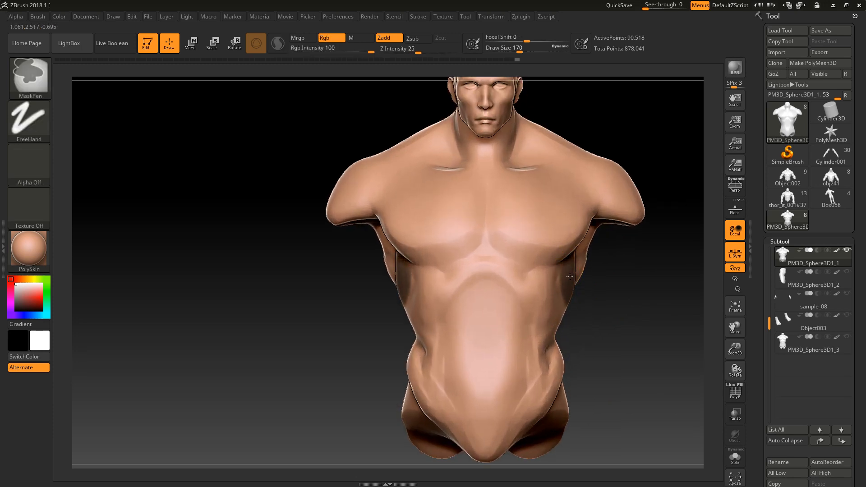
{"action": "mouse_move", "coordinate": [585, 236]}
{"action": "left_mouse_down", "text": "ctrl"}
{"action": "mouse_move", "coordinate": [560, 280]}
{"action": "mouse_move", "coordinate": [575, 286]}
{"action": "left_mouse_up", "text": "ctrl"}
{"action": "mouse_move", "coordinate": [547, 346]}
{"action": "left_mouse_down", "text": "ctrl"}
{"action": "mouse_move", "coordinate": [554, 354]}
{"action": "mouse_move", "coordinate": [544, 366]}
{"action": "left_mouse_up", "text": "ctrl"}
{"action": "mouse_move", "coordinate": [533, 298]}
{"action": "left_mouse_down", "text": "ctrl"}
{"action": "mouse_move", "coordinate": [532, 281]}
{"action": "mouse_move", "coordinate": [531, 298]}
{"action": "mouse_move", "coordinate": [530, 289]}
{"action": "left_mouse_up", "text": "ctrl"}
{"action": "mouse_move", "coordinate": [490, 264]}
{"action": "left_mouse_down", "text": "ctrl"}
{"action": "mouse_move", "coordinate": [552, 316]}
{"action": "mouse_move", "coordinate": [544, 344]}
{"action": "left_mouse_up", "text": "ctrl"}
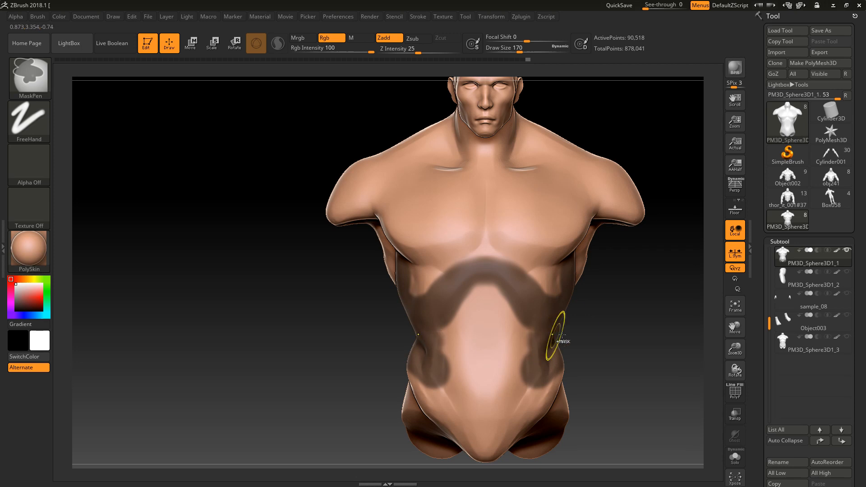
Undo the mask strokes painted over the side ribs, the rib-cage arch and the obliques
{"action": "key", "text": "ctrl+z"}
{"action": "key", "text": "ctrl+z"}
{"action": "key", "text": "ctrl+z"}
{"action": "mouse_move", "coordinate": [585, 335]}
{"action": "left_mouse_down"}
{"action": "mouse_move", "coordinate": [548, 345]}
{"action": "mouse_move", "coordinate": [526, 389]}
{"action": "mouse_move", "coordinate": [565, 332]}
{"action": "mouse_move", "coordinate": [532, 382]}
{"action": "mouse_move", "coordinate": [567, 339]}
{"action": "mouse_move", "coordinate": [539, 392]}
{"action": "mouse_move", "coordinate": [553, 371]}
{"action": "left_mouse_up"}
{"action": "key", "text": "ctrl+z"}
{"action": "left_click_drag", "start_coordinate": [583, 354], "coordinate": [562, 349]}
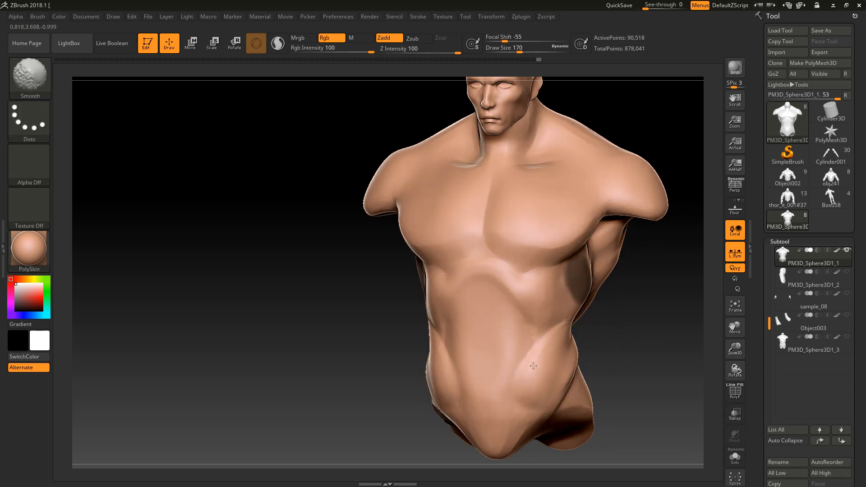
Build up the rib-cage arch and its lower ends with ClayBuildup and smooth the ridge into the abdomen
{"action": "left_click_drag", "start_coordinate": [586, 346], "coordinate": [590, 332]}
{"action": "mouse_move", "coordinate": [536, 294]}
{"action": "left_mouse_down"}
{"action": "mouse_move", "coordinate": [529, 300]}
{"action": "mouse_move", "coordinate": [548, 323]}
{"action": "mouse_move", "coordinate": [512, 286]}
{"action": "mouse_move", "coordinate": [543, 313]}
{"action": "left_mouse_up"}
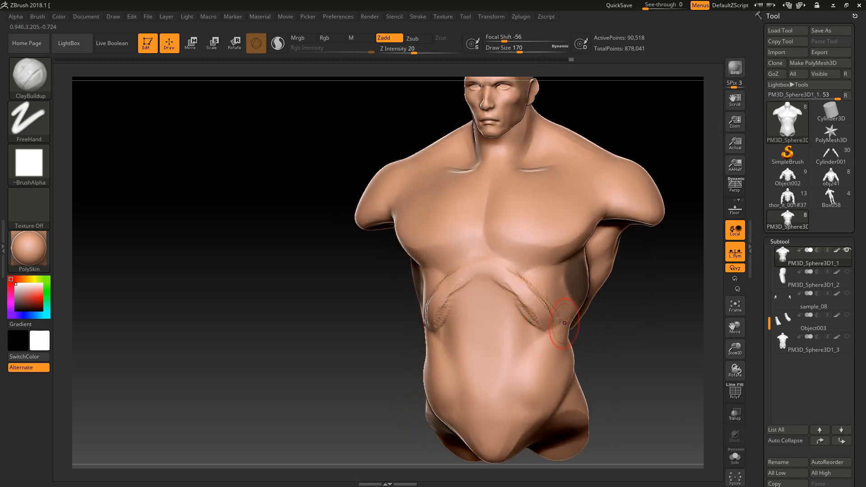
{"action": "left_click_drag", "start_coordinate": [584, 326], "coordinate": [597, 327]}
{"action": "left_click_drag", "start_coordinate": [549, 315], "coordinate": [528, 295], "text": "shift"}
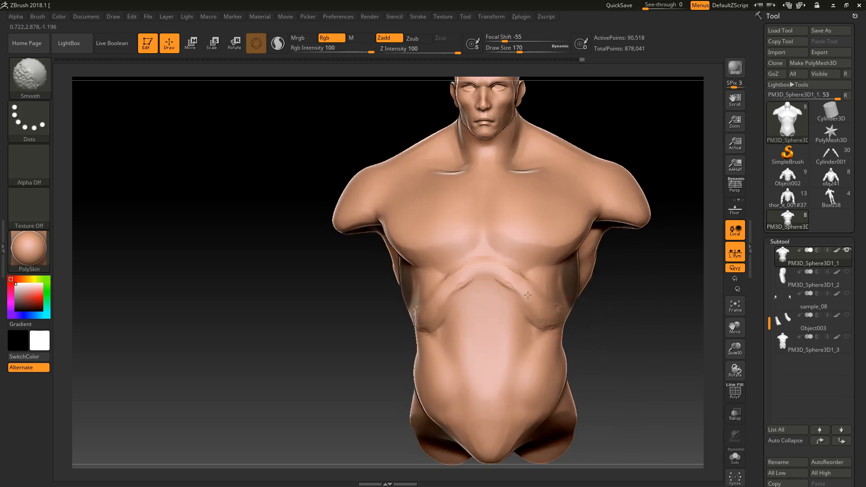
{"action": "key", "text": "ctrl"}
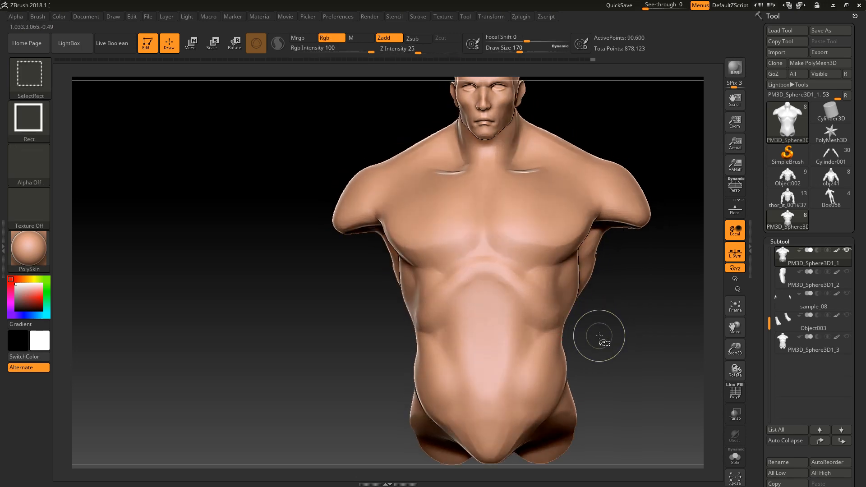
{"action": "key", "text": "shift"}
{"action": "mouse_move", "coordinate": [597, 351]}
{"action": "left_mouse_down", "text": "alt"}
{"action": "mouse_move", "coordinate": [601, 339]}
{"action": "mouse_move", "coordinate": [549, 376]}
{"action": "mouse_move", "coordinate": [552, 402]}
{"action": "left_mouse_up", "text": "alt"}
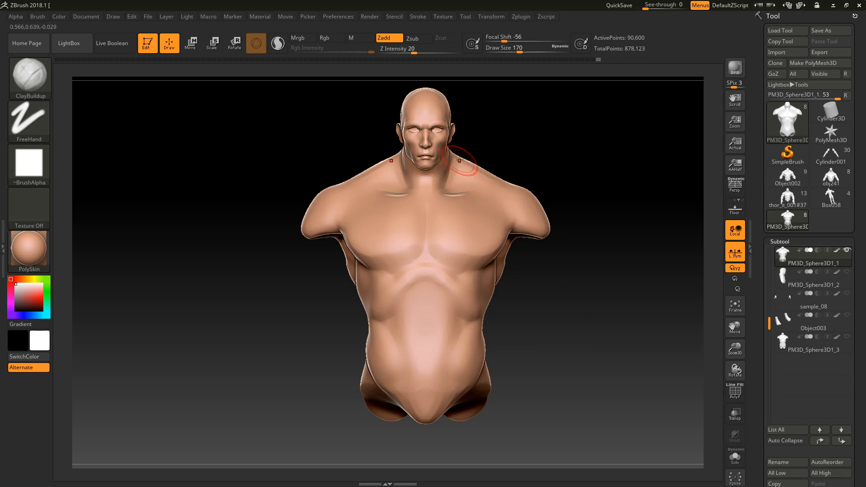
Add ClayBuildup strokes to the side ribs below the chest and smooth them into the rib cage
{"action": "right_click_drag", "start_coordinate": [510, 169], "coordinate": [493, 183]}
{"action": "key", "text": "shift"}
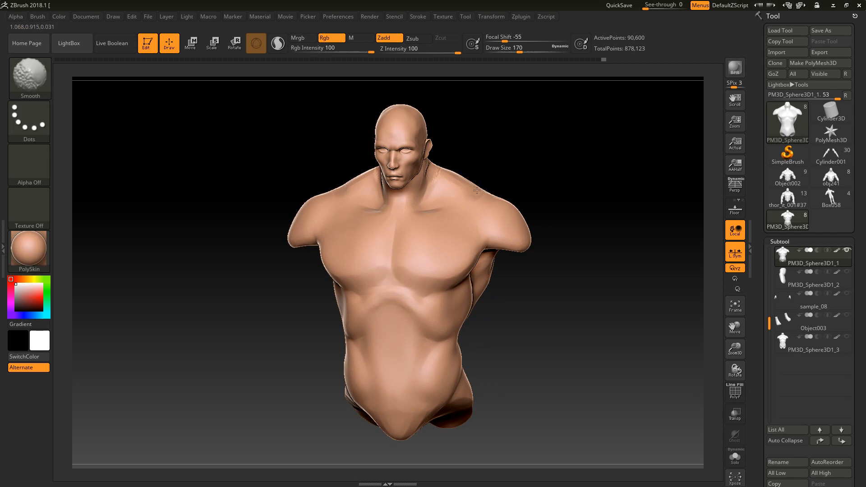
{"action": "mouse_move", "coordinate": [492, 160]}
{"action": "right_mouse_down"}
{"action": "mouse_move", "coordinate": [529, 156]}
{"action": "mouse_move", "coordinate": [523, 152]}
{"action": "right_mouse_up"}
{"action": "right_click_drag", "start_coordinate": [535, 180], "coordinate": [534, 201], "text": "alt"}
{"action": "mouse_move", "coordinate": [534, 201]}
{"action": "right_mouse_down", "text": "ctrl"}
{"action": "mouse_move", "coordinate": [545, 219]}
{"action": "mouse_move", "coordinate": [586, 221]}
{"action": "mouse_move", "coordinate": [574, 248]}
{"action": "mouse_move", "coordinate": [540, 242]}
{"action": "mouse_move", "coordinate": [529, 266]}
{"action": "right_mouse_up", "text": "ctrl"}
{"action": "mouse_move", "coordinate": [528, 266]}
{"action": "right_mouse_down", "text": "ctrl"}
{"action": "mouse_move", "coordinate": [530, 302]}
{"action": "mouse_move", "coordinate": [528, 294]}
{"action": "right_mouse_up", "text": "ctrl"}
{"action": "left_click_drag", "start_coordinate": [465, 284], "coordinate": [456, 294]}
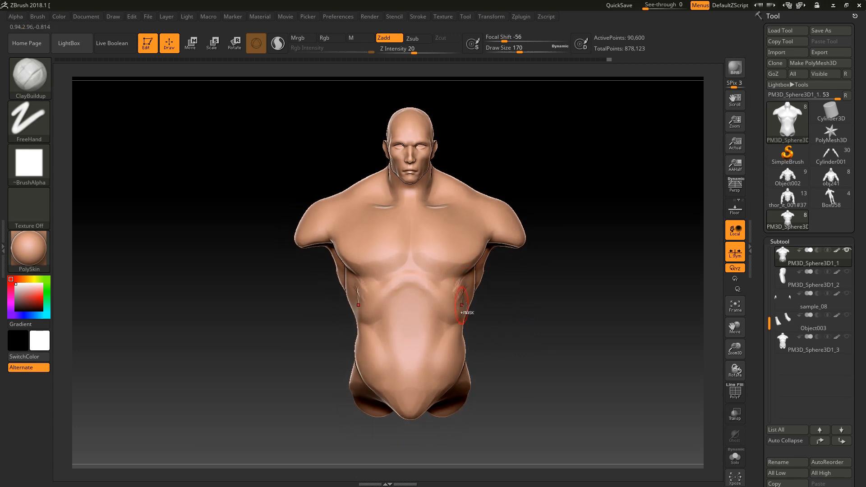
{"action": "right_click_drag", "start_coordinate": [459, 305], "coordinate": [468, 296]}
{"action": "key", "text": "shift"}
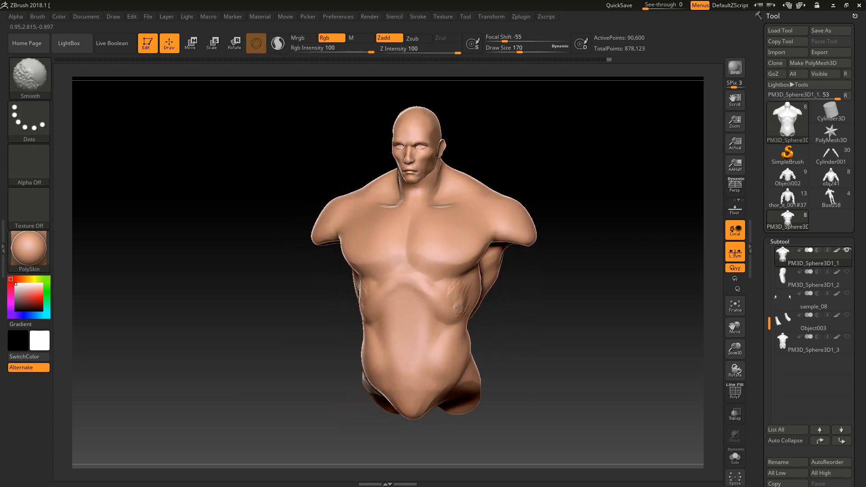
{"action": "key", "text": "shift"}
Sculpt the segmented abdominal muscles below the rib-cage arch with ClayBuildup and update the DynaMesh
{"action": "mouse_move", "coordinate": [483, 319]}
{"action": "left_mouse_down"}
{"action": "mouse_move", "coordinate": [516, 329]}
{"action": "mouse_move", "coordinate": [507, 350]}
{"action": "left_mouse_up"}
{"action": "mouse_move", "coordinate": [418, 314]}
{"action": "left_mouse_down"}
{"action": "mouse_move", "coordinate": [426, 306]}
{"action": "mouse_move", "coordinate": [410, 311]}
{"action": "mouse_move", "coordinate": [435, 299]}
{"action": "mouse_move", "coordinate": [383, 311]}
{"action": "mouse_move", "coordinate": [429, 322]}
{"action": "mouse_move", "coordinate": [413, 374]}
{"action": "mouse_move", "coordinate": [426, 365]}
{"action": "mouse_move", "coordinate": [421, 388]}
{"action": "mouse_move", "coordinate": [408, 400]}
{"action": "mouse_move", "coordinate": [438, 394]}
{"action": "mouse_move", "coordinate": [441, 382]}
{"action": "left_mouse_up"}
{"action": "mouse_move", "coordinate": [522, 352]}
{"action": "left_mouse_down", "text": "ctrl"}
{"action": "mouse_move", "coordinate": [536, 392]}
{"action": "mouse_move", "coordinate": [554, 350]}
{"action": "left_mouse_up", "text": "ctrl"}
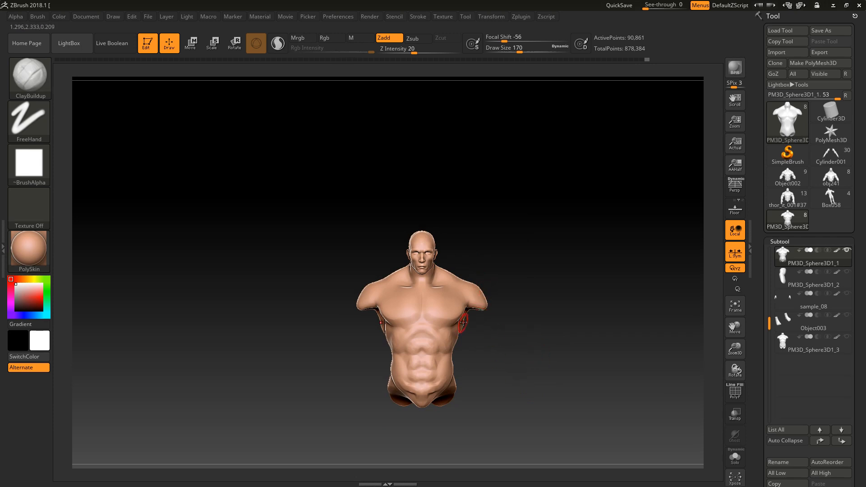
Build up the pectoral muscles from the collarbones to the lower chest and shoulders with crossing ClayBuildup strokes
{"action": "left_click_drag", "start_coordinate": [501, 336], "coordinate": [514, 394], "text": "alt"}
{"action": "mouse_move", "coordinate": [388, 228]}
{"action": "left_mouse_down"}
{"action": "mouse_move", "coordinate": [387, 242]}
{"action": "mouse_move", "coordinate": [397, 228]}
{"action": "mouse_move", "coordinate": [393, 256]}
{"action": "left_mouse_up"}
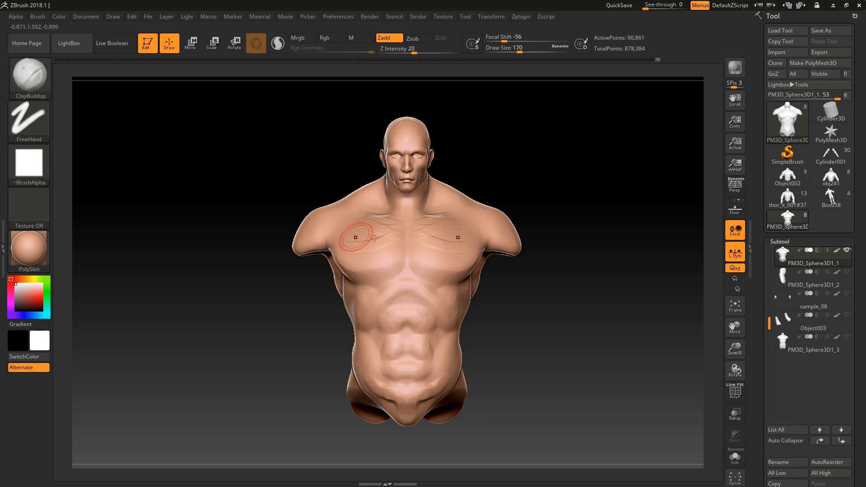
{"action": "left_click_drag", "start_coordinate": [381, 254], "coordinate": [367, 262]}
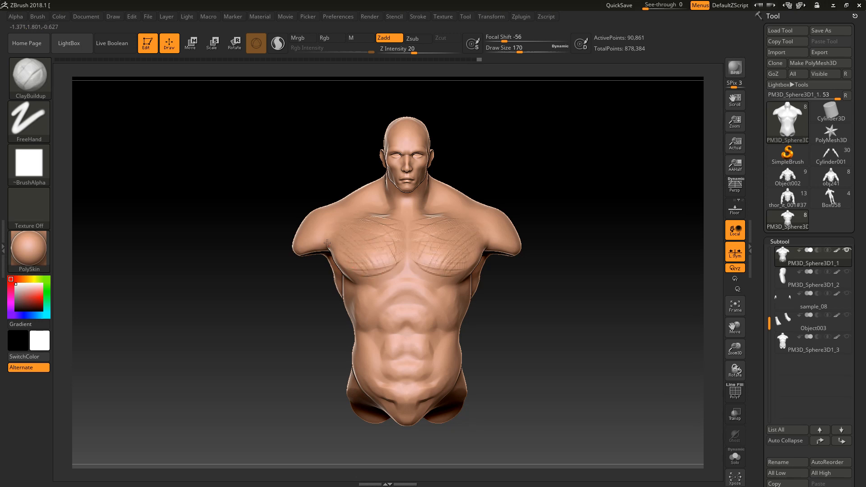
{"action": "right_click_drag", "start_coordinate": [362, 257], "coordinate": [318, 244]}
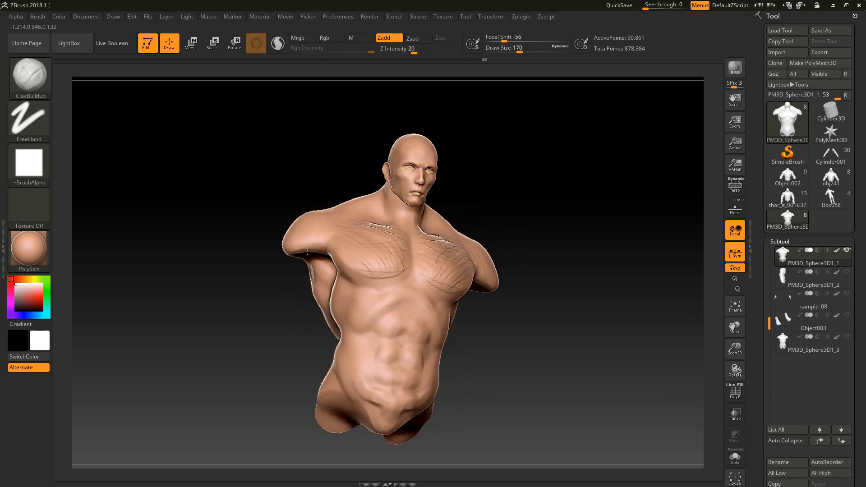
{"action": "left_click_drag", "start_coordinate": [331, 212], "coordinate": [316, 219]}
Smooth the pectoral strokes into the chest and shoulders and update the torso's DynaMesh
{"action": "right_click_drag", "start_coordinate": [312, 225], "coordinate": [285, 289]}
{"action": "right_click_drag", "start_coordinate": [443, 183], "coordinate": [471, 157]}
{"action": "left_click_drag", "start_coordinate": [472, 175], "coordinate": [489, 190], "text": "ctrl"}
{"action": "key", "text": "shift"}
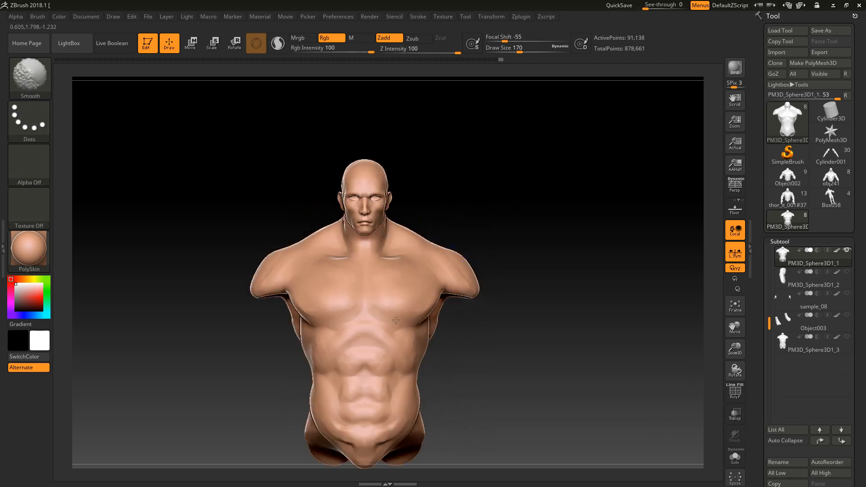
{"action": "left_click_drag", "start_coordinate": [396, 320], "coordinate": [381, 327], "text": "shift"}
{"action": "right_click_drag", "start_coordinate": [424, 289], "coordinate": [505, 215], "text": "ctrl"}
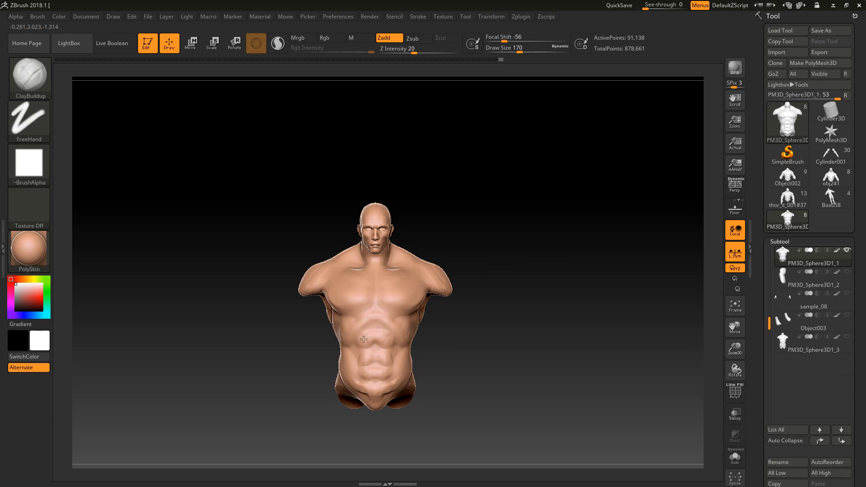
{"action": "key", "text": "shift"}
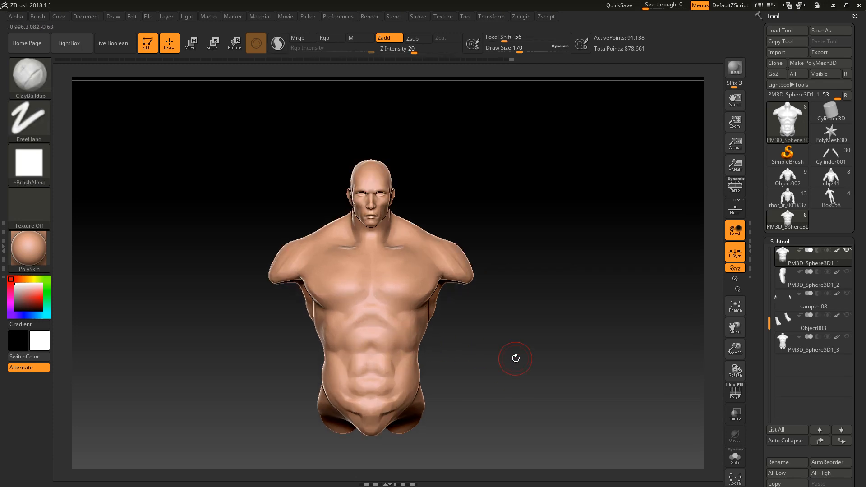
Reshape the torso's silhouette around the waist with the Move Topological brush, raising the draw size to 334
{"action": "key", "text": "b"}
{"action": "key", "text": "m"}
{"action": "key", "text": "t"}
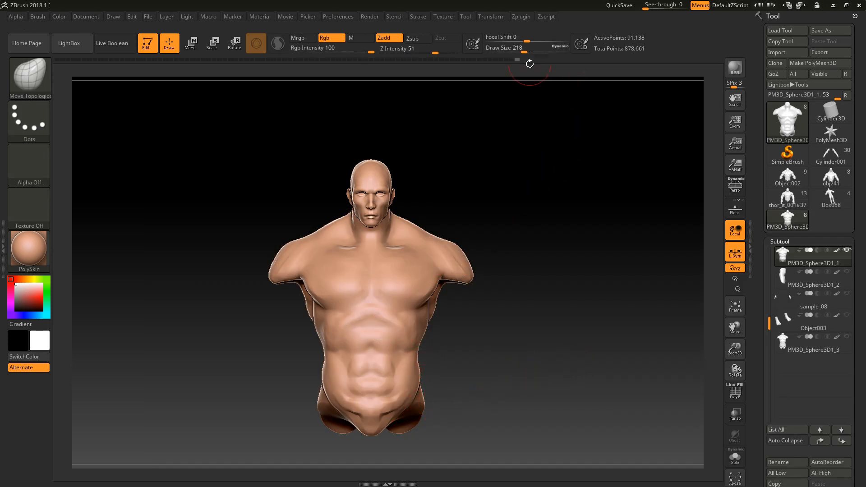
{"action": "left_click_drag", "start_coordinate": [519, 58], "coordinate": [601, 72]}
{"action": "left_click_drag", "start_coordinate": [506, 400], "coordinate": [483, 400]}
{"action": "key", "text": "shift"}
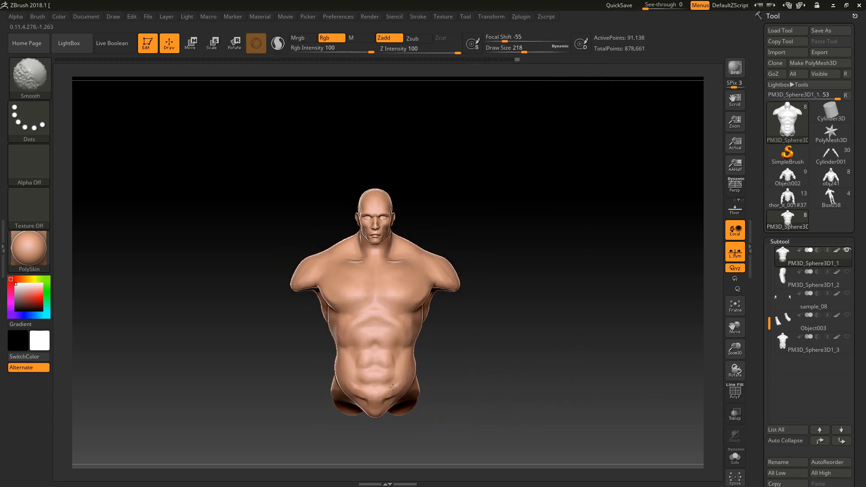
{"action": "right_click_drag", "start_coordinate": [407, 349], "coordinate": [462, 343], "text": "ctrl"}
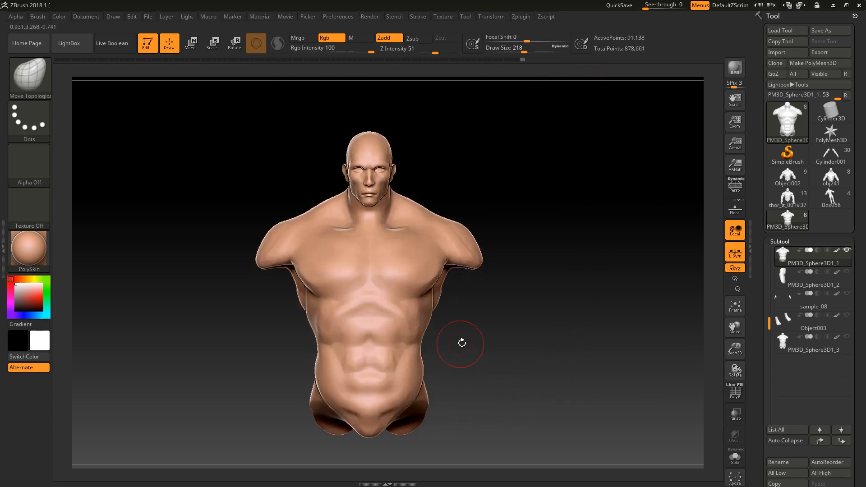
{"action": "left_click_drag", "start_coordinate": [487, 329], "coordinate": [475, 310]}
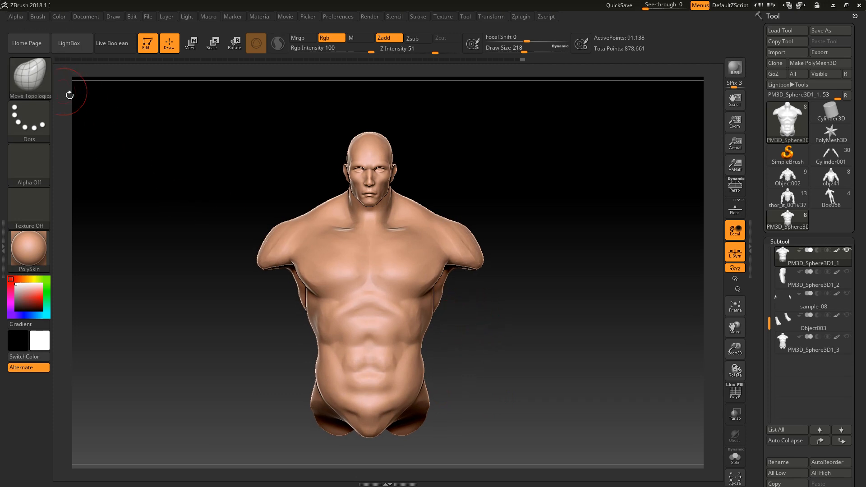
{"action": "mouse_move", "coordinate": [456, 354]}
{"action": "left_mouse_down"}
{"action": "mouse_move", "coordinate": [412, 348]}
{"action": "mouse_move", "coordinate": [406, 334]}
{"action": "mouse_move", "coordinate": [434, 323]}
{"action": "mouse_move", "coordinate": [422, 350]}
{"action": "mouse_move", "coordinate": [478, 343]}
{"action": "mouse_move", "coordinate": [502, 350]}
{"action": "mouse_move", "coordinate": [446, 186]}
{"action": "mouse_move", "coordinate": [457, 216]}
{"action": "mouse_move", "coordinate": [506, 203]}
{"action": "left_mouse_up"}
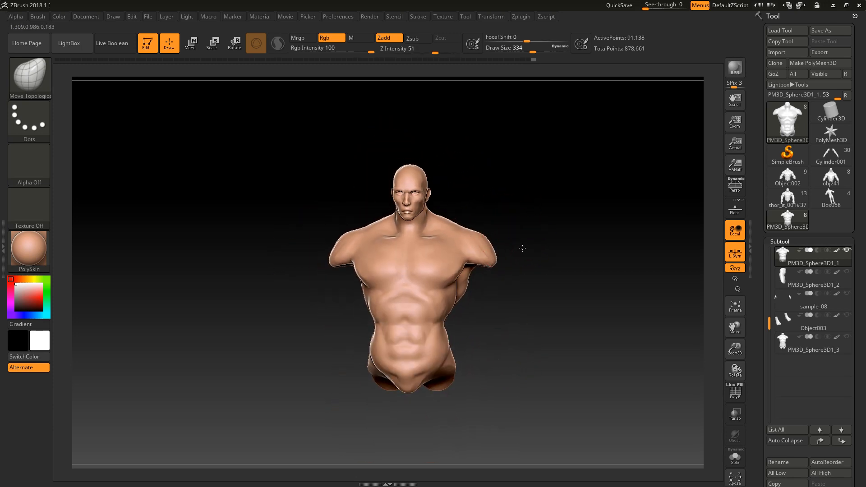
Check the torso's proportions from the front with perspective switched on, and switch it back off
{"action": "left_click_drag", "start_coordinate": [522, 248], "coordinate": [609, 213]}
{"action": "key", "text": "p"}
{"action": "mouse_move", "coordinate": [712, 198]}
{"action": "left_mouse_down", "text": "shift"}
{"action": "mouse_move", "coordinate": [622, 244]}
{"action": "mouse_move", "coordinate": [659, 263]}
{"action": "mouse_move", "coordinate": [714, 207]}
{"action": "left_mouse_up", "text": "shift"}
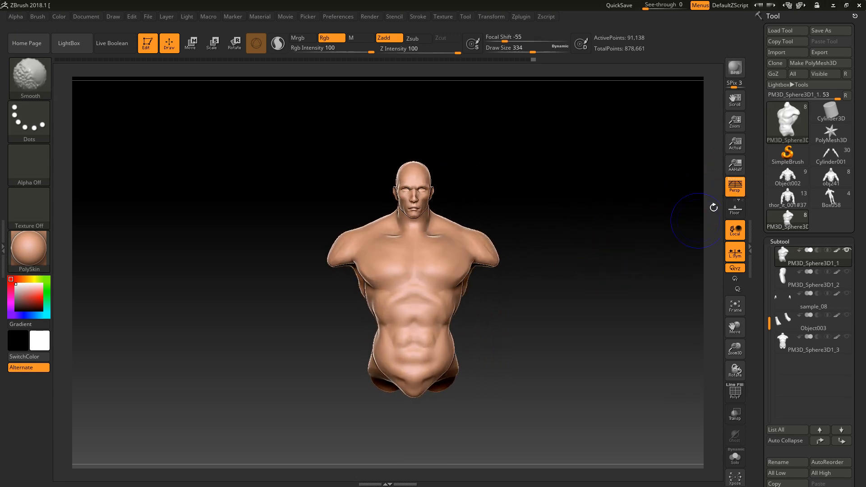
{"action": "key", "text": "p"}
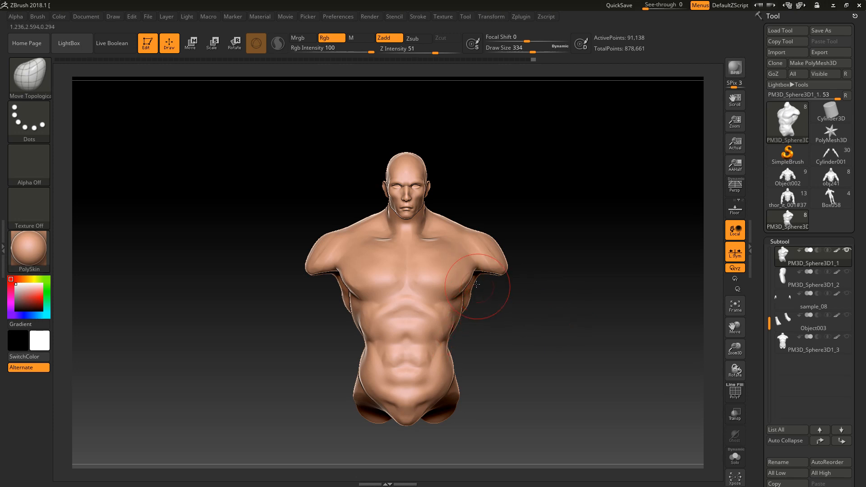
Carve the collarbones and the sternum line with DamStandard at draw size 266 and soften the grooves
{"action": "mouse_move", "coordinate": [539, 231]}
{"action": "left_mouse_down", "text": "alt"}
{"action": "mouse_move", "coordinate": [546, 243]}
{"action": "mouse_move", "coordinate": [519, 228]}
{"action": "mouse_move", "coordinate": [457, 231]}
{"action": "left_mouse_up", "text": "alt"}
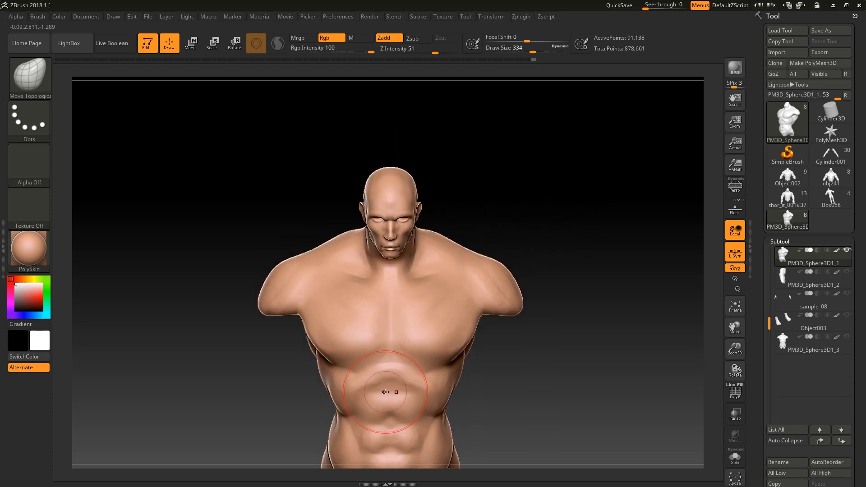
{"action": "key", "text": "b"}
{"action": "left_click", "coordinate": [535, 289]}
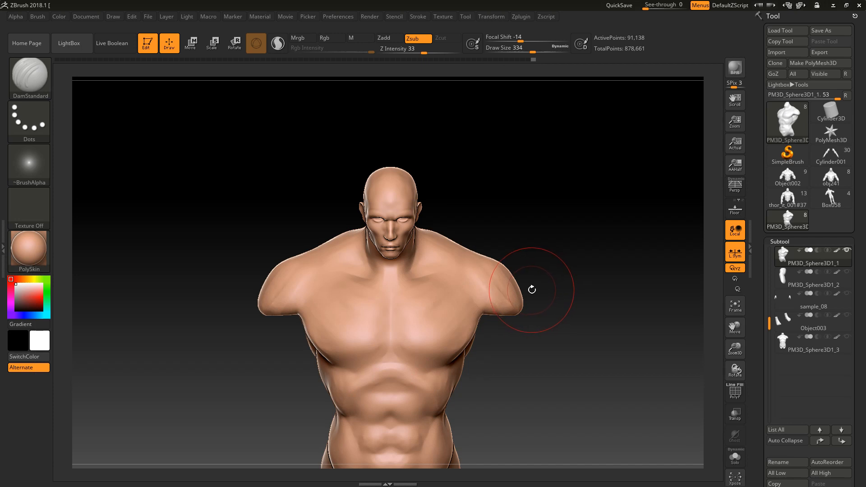
{"action": "key", "text": "bracketleft"}
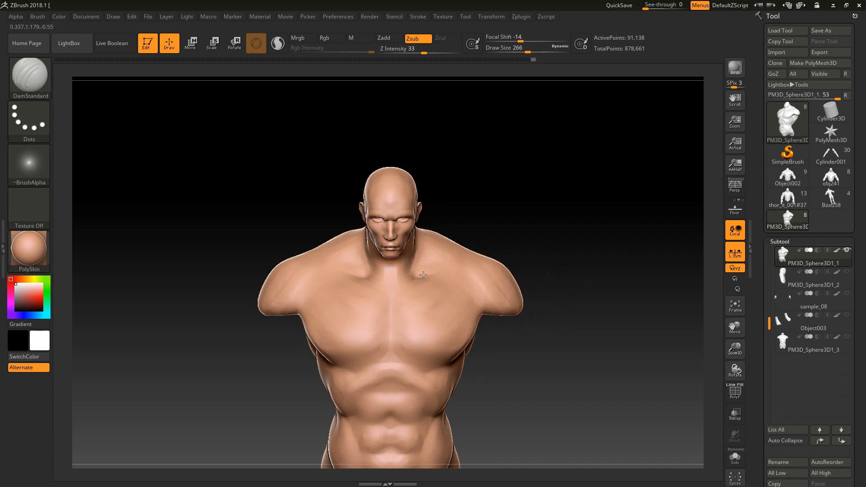
{"action": "mouse_move", "coordinate": [443, 273]}
{"action": "left_mouse_down", "text": "shift"}
{"action": "mouse_move", "coordinate": [502, 248]}
{"action": "mouse_move", "coordinate": [450, 286]}
{"action": "left_mouse_up", "text": "shift"}
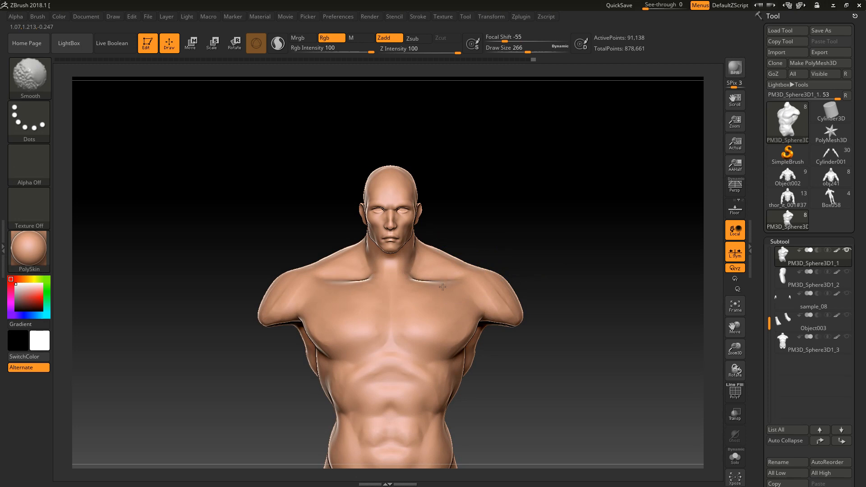
{"action": "left_click_drag", "start_coordinate": [495, 241], "coordinate": [492, 228]}
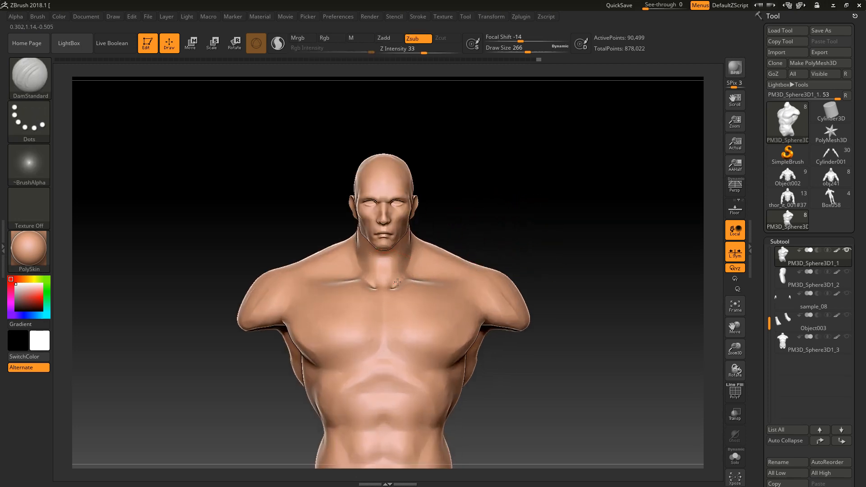
{"action": "mouse_move", "coordinate": [385, 310]}
{"action": "left_mouse_down", "text": "shift"}
{"action": "mouse_move", "coordinate": [384, 291]}
{"action": "mouse_move", "coordinate": [387, 340]}
{"action": "left_mouse_up", "text": "shift"}
Carve the neck muscles running from behind the ears to the inner collarbones and smooth the front of the neck
{"action": "right_click_drag", "start_coordinate": [316, 285], "coordinate": [411, 217]}
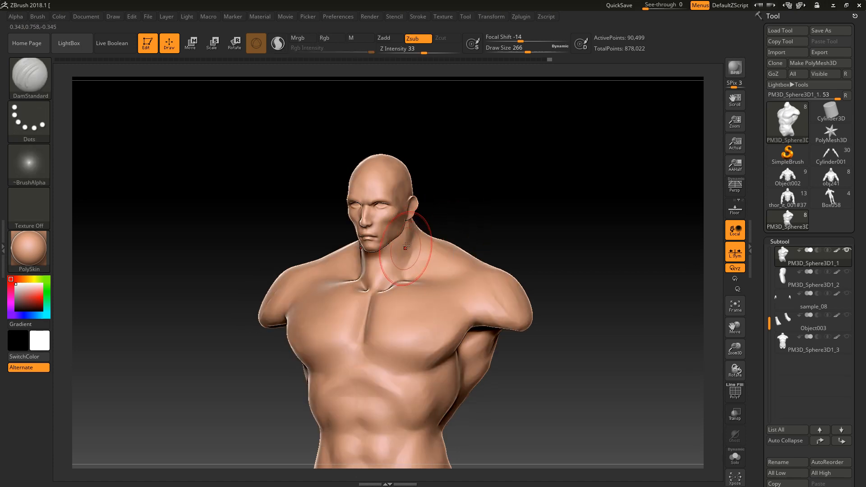
{"action": "key", "text": "ctrl"}
{"action": "key", "text": "ctrl"}
{"action": "mouse_move", "coordinate": [390, 266]}
{"action": "right_mouse_down"}
{"action": "mouse_move", "coordinate": [415, 234]}
{"action": "mouse_move", "coordinate": [375, 264]}
{"action": "right_mouse_up"}
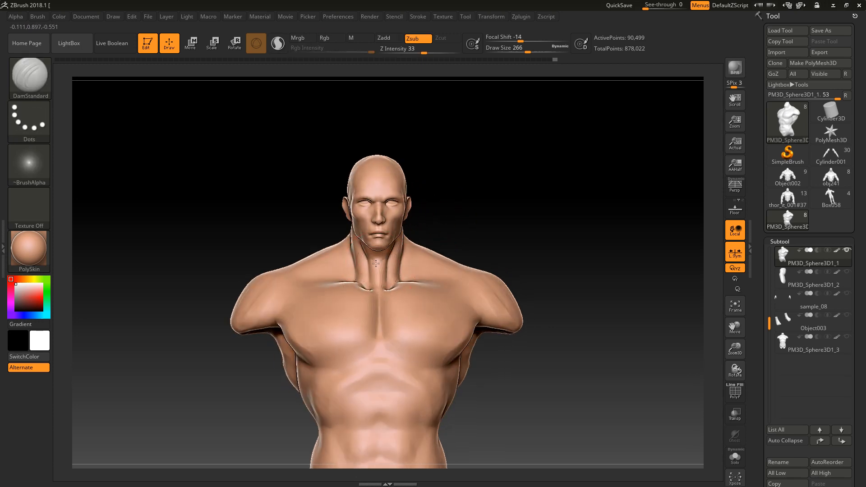
{"action": "right_click_drag", "start_coordinate": [437, 217], "coordinate": [389, 245]}
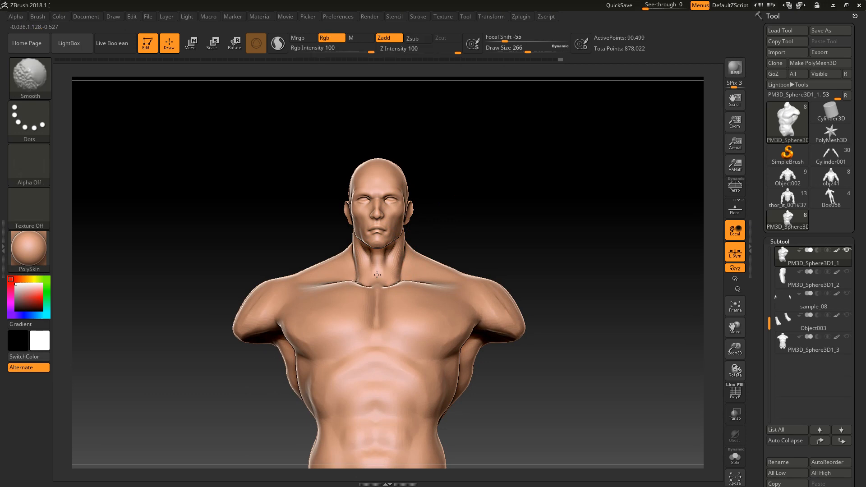
Refine the collarbones toward the shoulders with DamStandard from a high angle and smooth the area above them
{"action": "right_click_drag", "start_coordinate": [532, 253], "coordinate": [537, 282]}
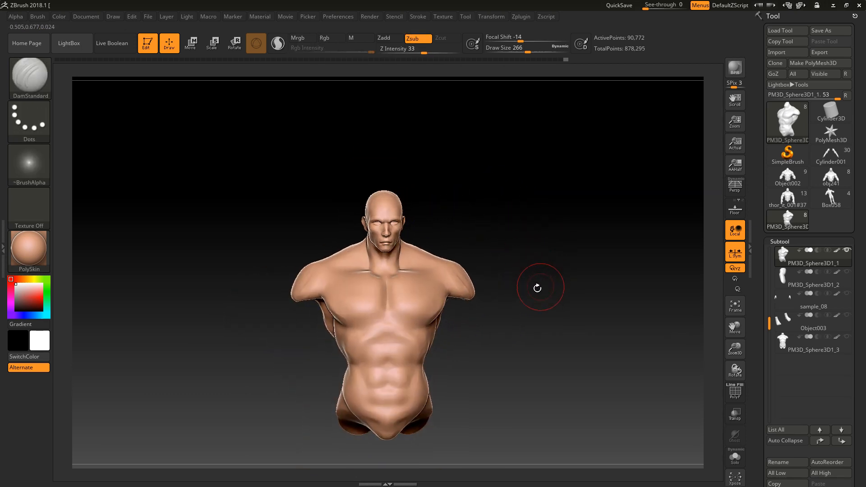
{"action": "right_click_drag", "start_coordinate": [490, 234], "coordinate": [444, 252]}
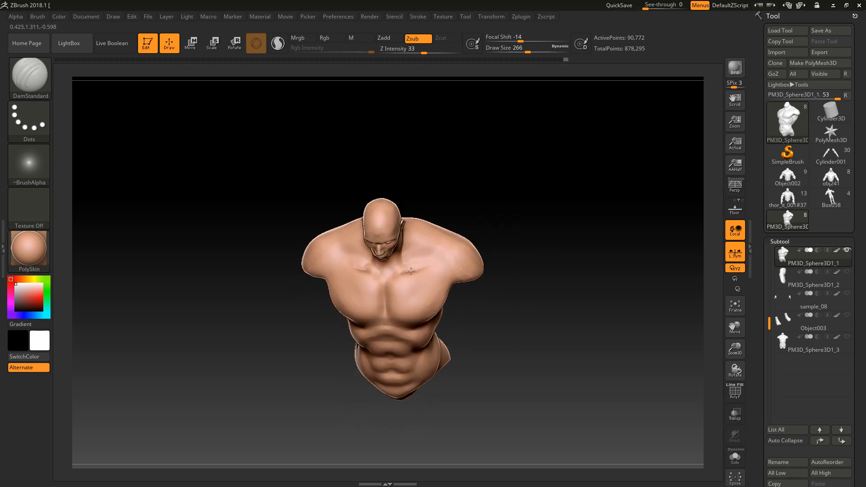
{"action": "key", "text": "shift"}
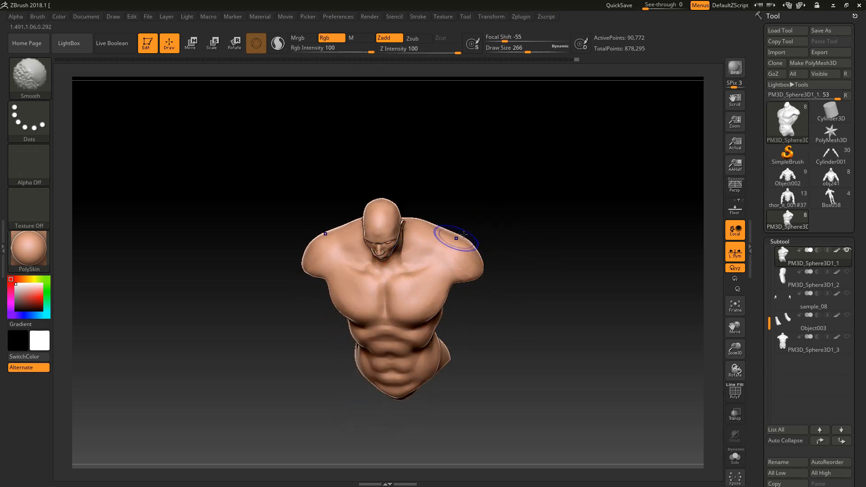
Undo the last change made to the torso after reviewing it from the front
{"action": "mouse_move", "coordinate": [526, 228]}
{"action": "right_mouse_down"}
{"action": "mouse_move", "coordinate": [555, 286]}
{"action": "mouse_move", "coordinate": [532, 294]}
{"action": "right_mouse_up"}
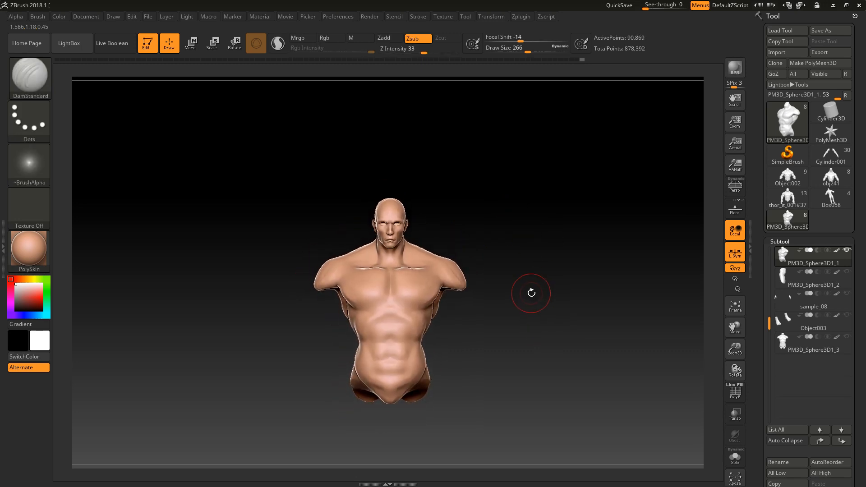
{"action": "key", "text": "shift"}
{"action": "left_click_drag", "start_coordinate": [525, 296], "coordinate": [531, 355], "text": "alt"}
{"action": "key", "text": "ctrl+z"}
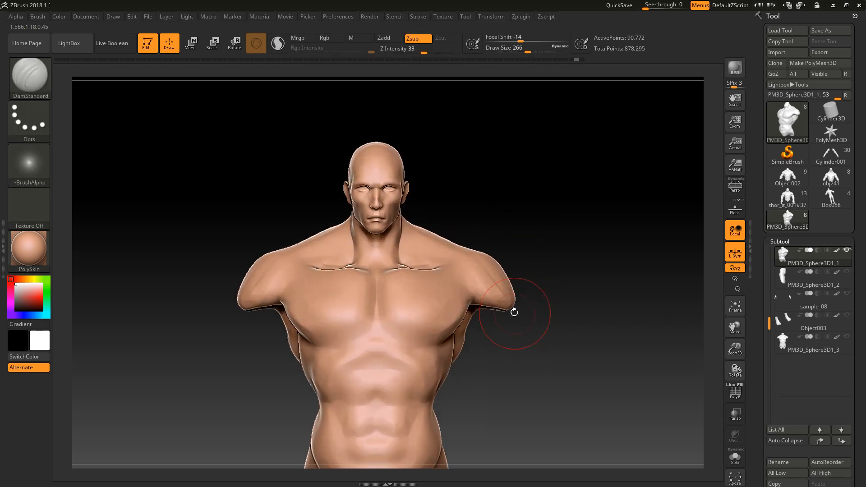
Reshape the trapezius slopes and the sides of the neck with the Move Topological brush
{"action": "key", "text": "b"}
{"action": "left_click", "coordinate": [557, 380]}
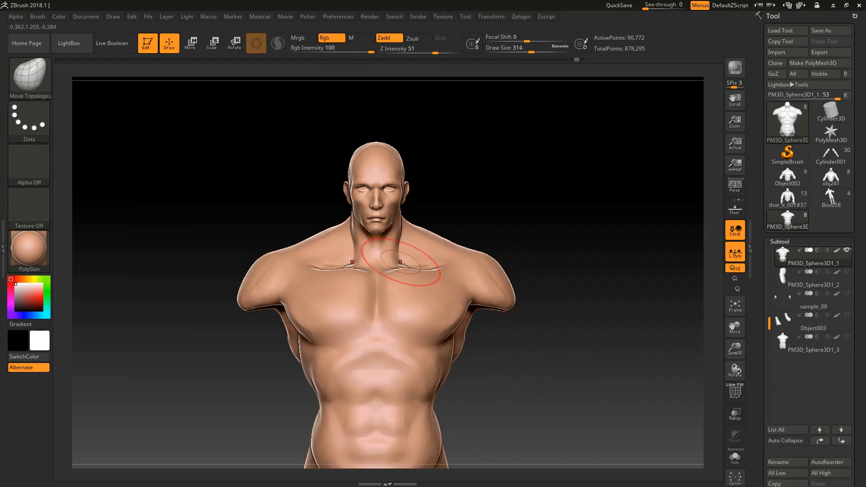
{"action": "left_click_drag", "start_coordinate": [440, 214], "coordinate": [423, 267]}
{"action": "mouse_move", "coordinate": [499, 316]}
{"action": "left_mouse_down"}
{"action": "mouse_move", "coordinate": [547, 229]}
{"action": "mouse_move", "coordinate": [525, 266]}
{"action": "mouse_move", "coordinate": [464, 270]}
{"action": "left_mouse_up"}
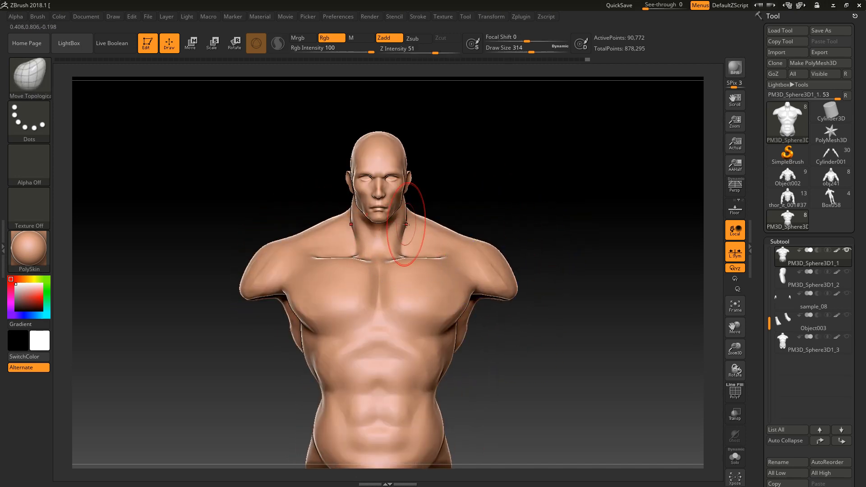
{"action": "mouse_move", "coordinate": [411, 199]}
{"action": "left_mouse_down"}
{"action": "mouse_move", "coordinate": [505, 184]}
{"action": "mouse_move", "coordinate": [475, 328]}
{"action": "mouse_move", "coordinate": [482, 353]}
{"action": "mouse_move", "coordinate": [431, 294]}
{"action": "left_mouse_up"}
{"action": "left_click_drag", "start_coordinate": [478, 316], "coordinate": [521, 331]}
{"action": "left_click_drag", "start_coordinate": [360, 290], "coordinate": [355, 295]}
{"action": "left_click_drag", "start_coordinate": [485, 289], "coordinate": [523, 293]}
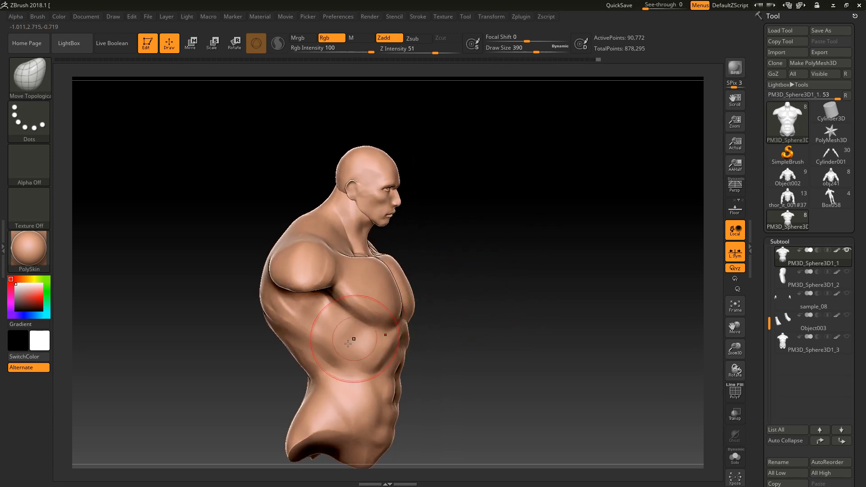
Adjust the lat contour from the side and the trapezius from the front with Move Topological at draw size 390
{"action": "left_click_drag", "start_coordinate": [296, 351], "coordinate": [291, 357]}
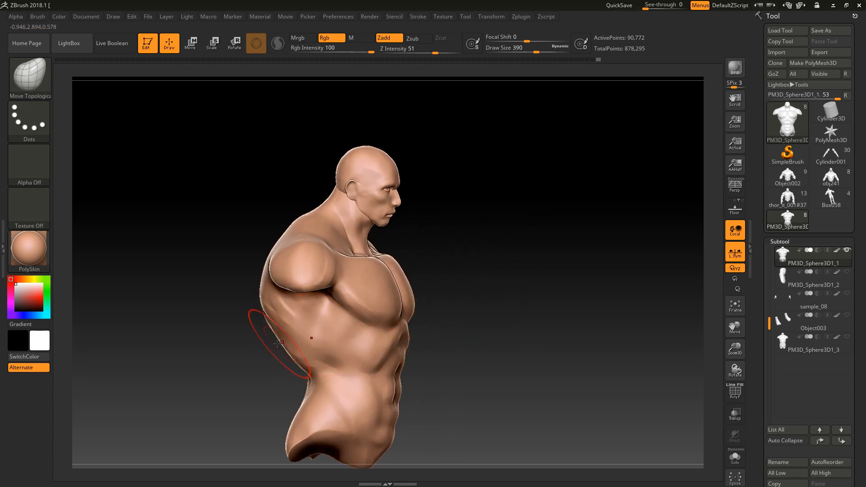
{"action": "mouse_move", "coordinate": [253, 347]}
{"action": "left_mouse_down"}
{"action": "mouse_move", "coordinate": [430, 338]}
{"action": "mouse_move", "coordinate": [421, 348]}
{"action": "mouse_move", "coordinate": [428, 420]}
{"action": "left_mouse_up"}
{"action": "left_click_drag", "start_coordinate": [495, 361], "coordinate": [467, 360]}
{"action": "left_click_drag", "start_coordinate": [445, 308], "coordinate": [476, 240]}
{"action": "left_click_drag", "start_coordinate": [519, 374], "coordinate": [496, 313], "text": "alt"}
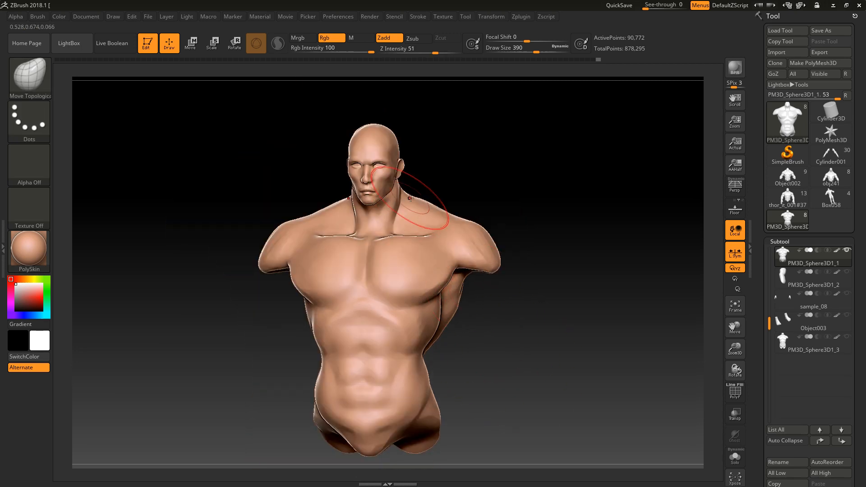
{"action": "mouse_move", "coordinate": [444, 194]}
{"action": "left_mouse_down"}
{"action": "mouse_move", "coordinate": [457, 192]}
{"action": "mouse_move", "coordinate": [431, 196]}
{"action": "left_mouse_up"}
{"action": "key", "text": "shift"}
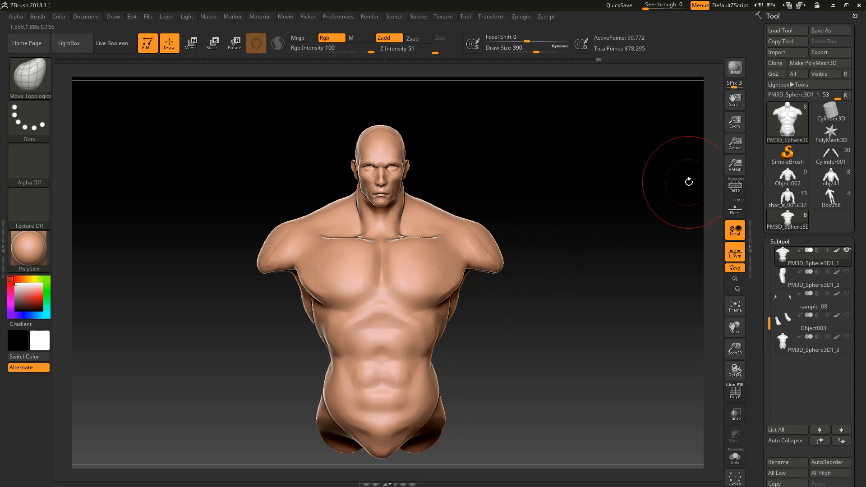
Show the arms subtool to check the torso's proportions from the front and side, and hide the arms again
{"action": "left_click", "coordinate": [848, 272]}
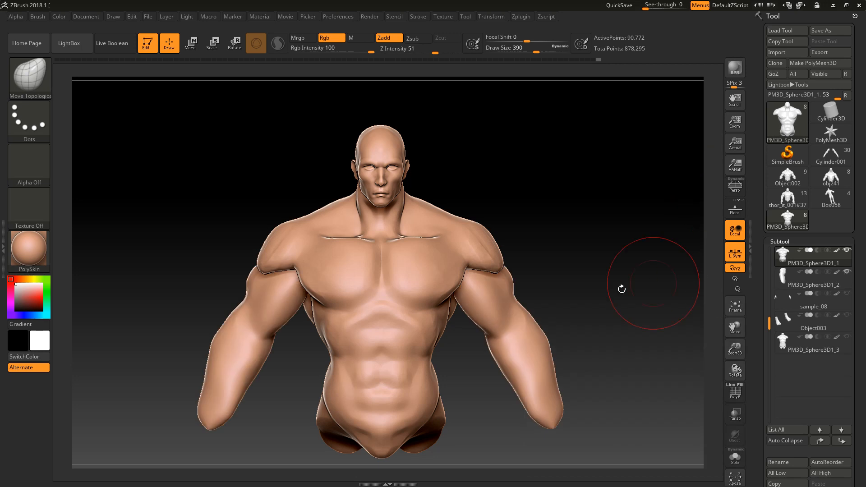
{"action": "mouse_move", "coordinate": [616, 294]}
{"action": "left_mouse_down"}
{"action": "mouse_move", "coordinate": [591, 295]}
{"action": "mouse_move", "coordinate": [574, 276]}
{"action": "mouse_move", "coordinate": [549, 290]}
{"action": "mouse_move", "coordinate": [613, 300]}
{"action": "mouse_move", "coordinate": [611, 335]}
{"action": "mouse_move", "coordinate": [530, 325]}
{"action": "left_mouse_up"}
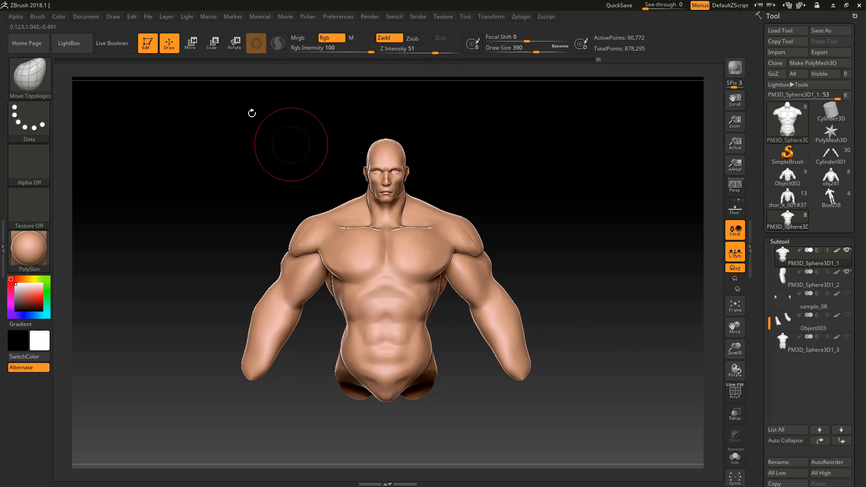
{"action": "left_click", "coordinate": [190, 44]}
{"action": "left_click_drag", "start_coordinate": [480, 134], "coordinate": [433, 223], "text": "alt"}
{"action": "left_click_drag", "start_coordinate": [576, 200], "coordinate": [598, 197], "text": "alt"}
{"action": "left_click_drag", "start_coordinate": [496, 270], "coordinate": [475, 257]}
{"action": "left_click", "coordinate": [164, 49]}
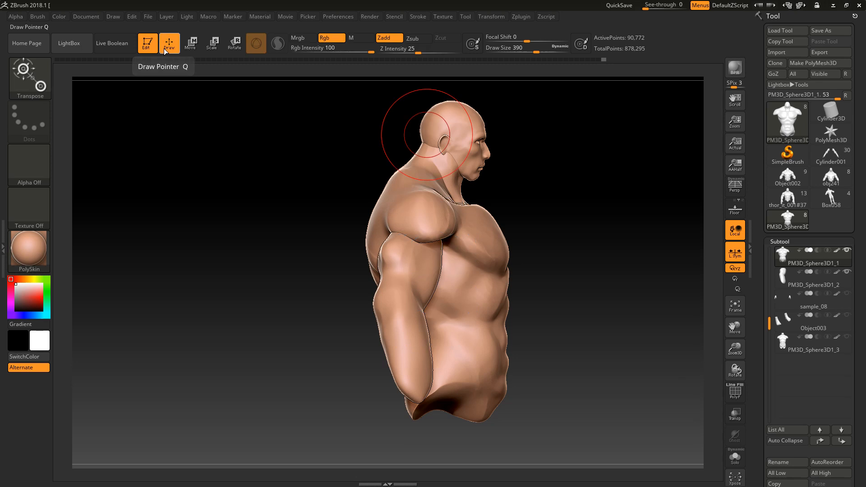
{"action": "left_click_drag", "start_coordinate": [643, 257], "coordinate": [623, 264], "text": "shift"}
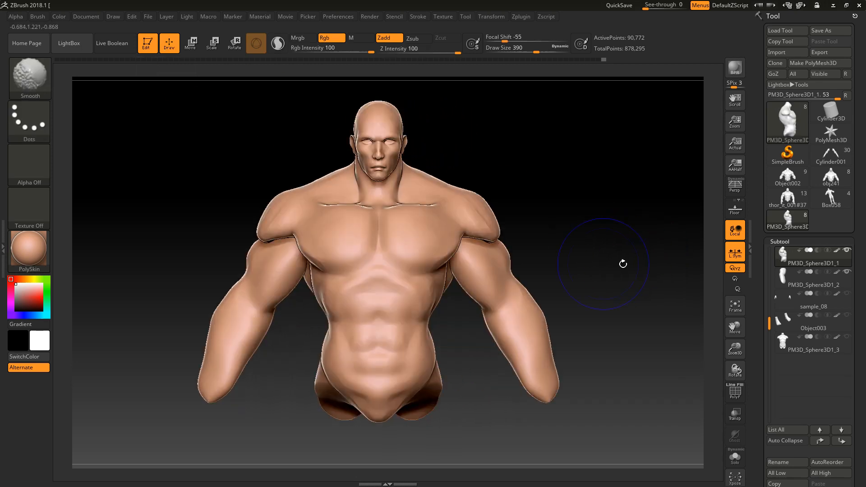
{"action": "left_click", "coordinate": [847, 272]}
Try reshaping the shoulders and trapezius with Move Topological from the front and side
{"action": "mouse_move", "coordinate": [561, 271]}
{"action": "left_mouse_down", "text": "alt"}
{"action": "mouse_move", "coordinate": [559, 250]}
{"action": "mouse_move", "coordinate": [518, 219]}
{"action": "left_mouse_up", "text": "alt"}
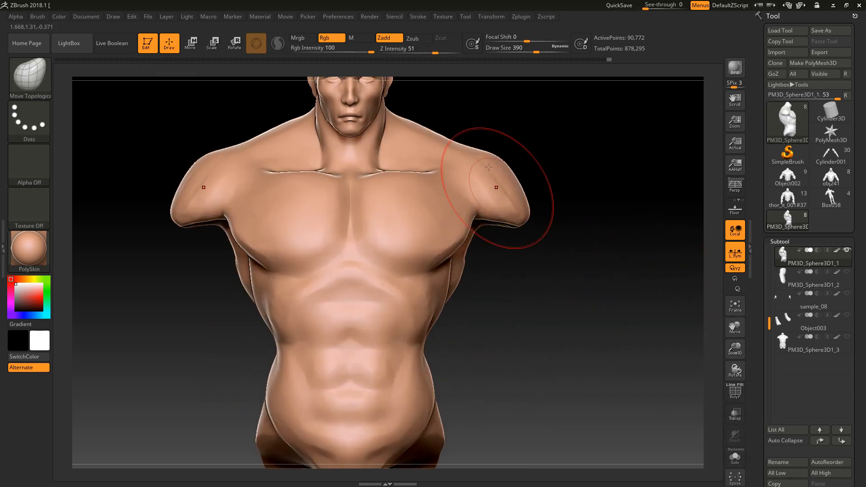
{"action": "left_click_drag", "start_coordinate": [456, 142], "coordinate": [453, 148]}
{"action": "left_click_drag", "start_coordinate": [528, 153], "coordinate": [534, 201], "text": "alt"}
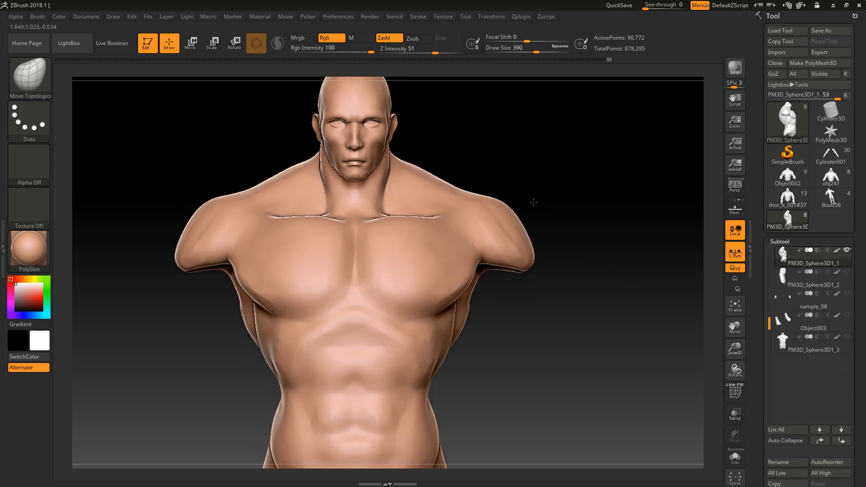
{"action": "left_click_drag", "start_coordinate": [433, 181], "coordinate": [430, 188]}
{"action": "key", "text": "ctrl+z"}
{"action": "mouse_move", "coordinate": [510, 154]}
{"action": "left_mouse_down"}
{"action": "mouse_move", "coordinate": [454, 161]}
{"action": "mouse_move", "coordinate": [477, 170]}
{"action": "mouse_move", "coordinate": [436, 171]}
{"action": "mouse_move", "coordinate": [470, 173]}
{"action": "left_mouse_up"}
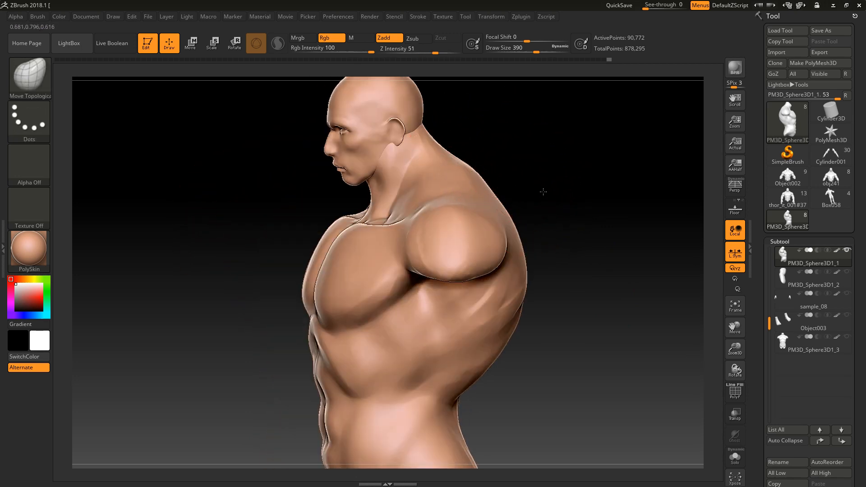
{"action": "left_click_drag", "start_coordinate": [543, 191], "coordinate": [502, 228]}
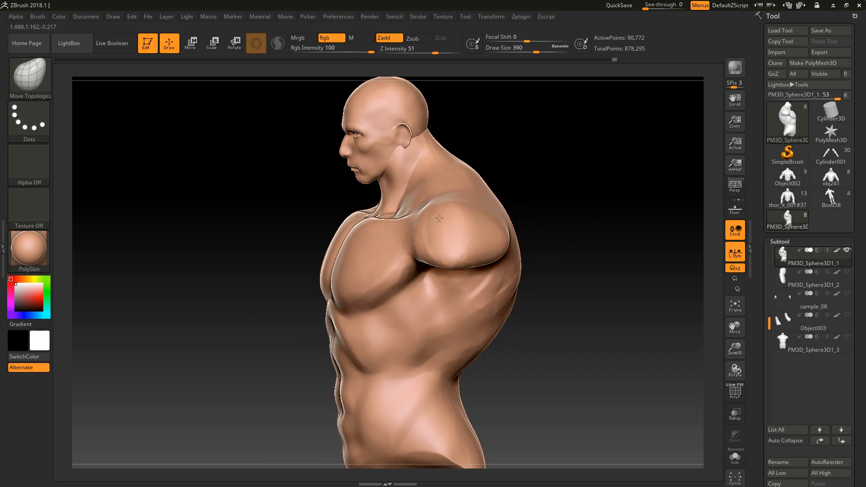
Try adjusting the deltoid and the back from the side and rear, undoing unwanted strokes and checking from the front
{"action": "left_click_drag", "start_coordinate": [426, 239], "coordinate": [407, 245]}
{"action": "key", "text": "ctrl+z"}
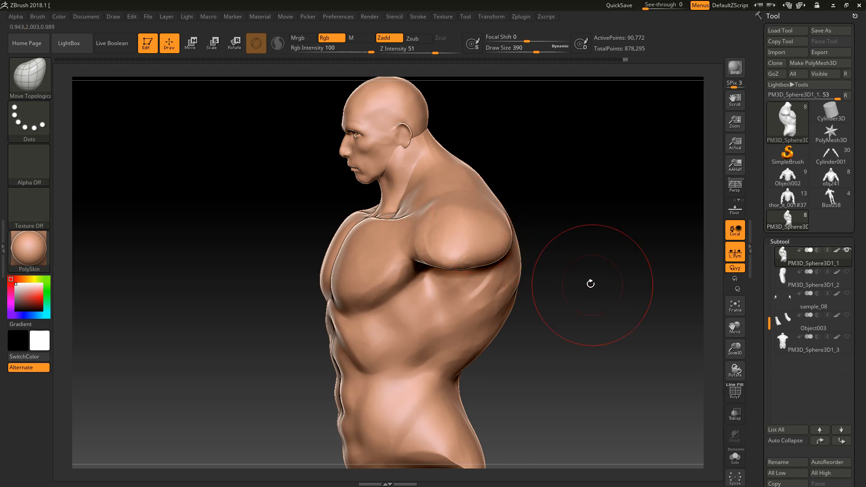
{"action": "left_click_drag", "start_coordinate": [591, 284], "coordinate": [528, 269]}
{"action": "left_click_drag", "start_coordinate": [621, 263], "coordinate": [554, 254]}
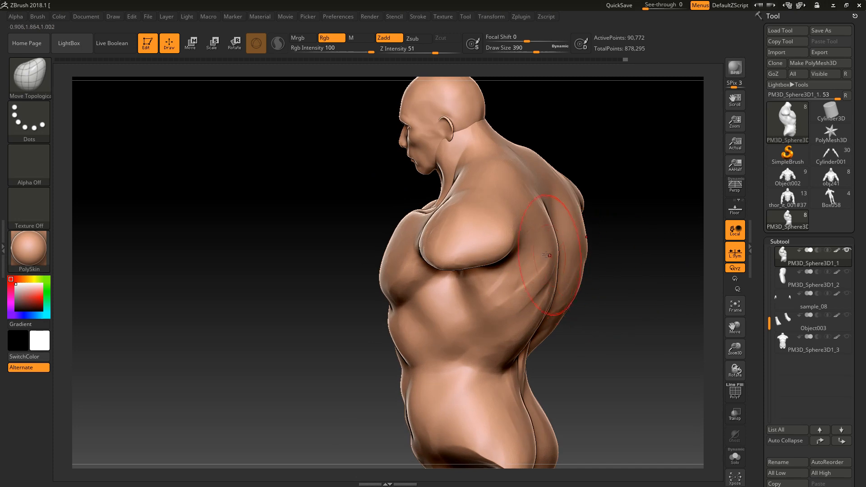
{"action": "key", "text": "ctrl"}
{"action": "left_click_drag", "start_coordinate": [346, 323], "coordinate": [559, 332]}
{"action": "key", "text": "ctrl+z"}
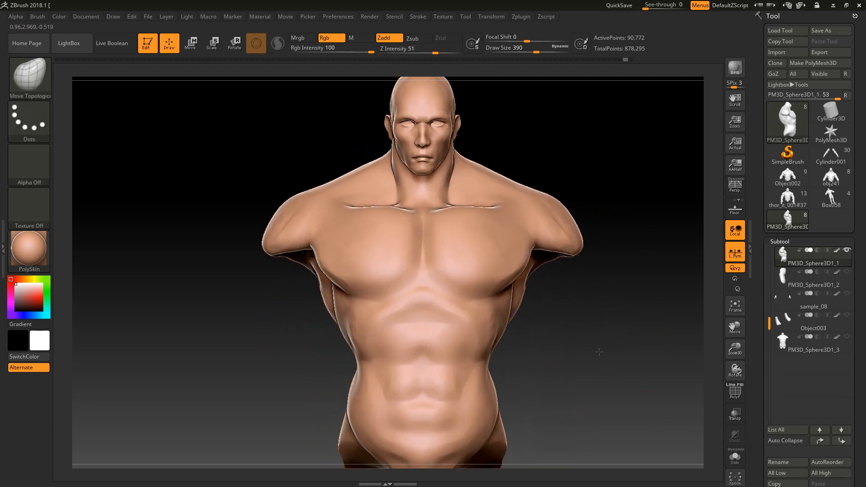
{"action": "left_click_drag", "start_coordinate": [599, 352], "coordinate": [557, 330], "text": "alt"}
{"action": "left_click_drag", "start_coordinate": [566, 267], "coordinate": [603, 307], "text": "alt"}
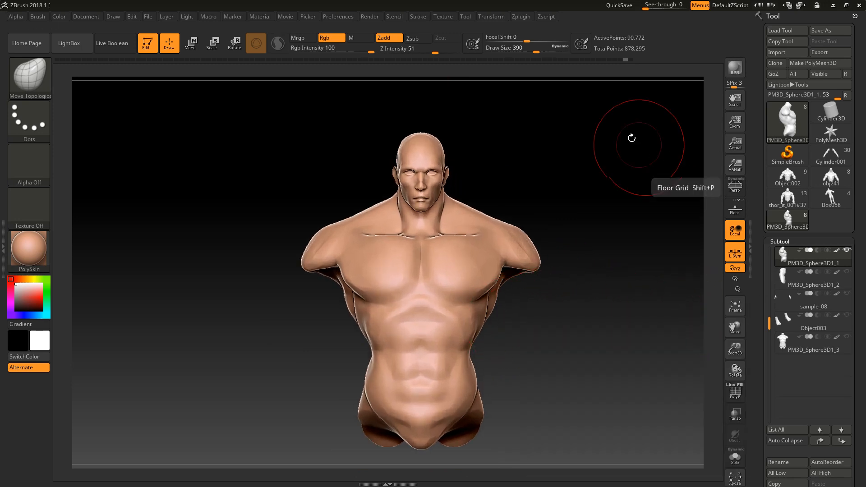
Scrub the undo history back to the early torso shape and forward again to the detailed torso
{"action": "left_click", "coordinate": [625, 59]}
{"action": "mouse_move", "coordinate": [351, 67]}
{"action": "left_mouse_down"}
{"action": "mouse_move", "coordinate": [311, 133]}
{"action": "mouse_move", "coordinate": [0, 66]}
{"action": "left_mouse_up"}
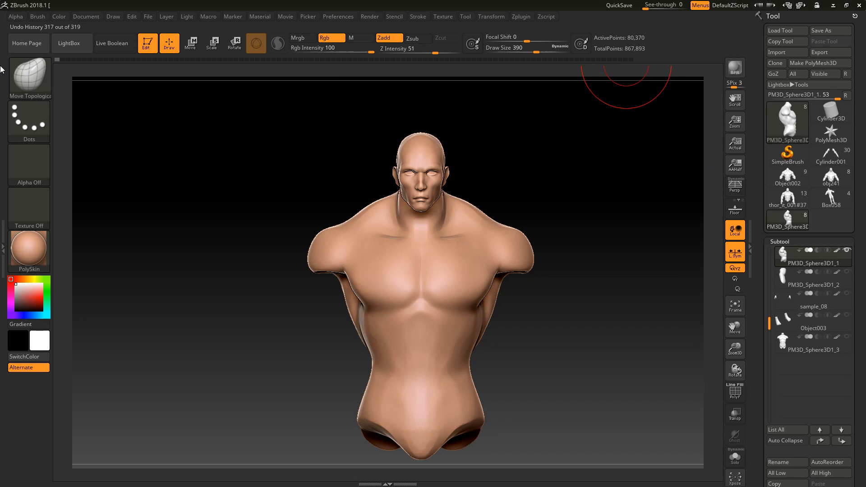
{"action": "mouse_move", "coordinate": [13, 71]}
{"action": "left_mouse_down"}
{"action": "mouse_move", "coordinate": [334, 107]}
{"action": "mouse_move", "coordinate": [529, 93]}
{"action": "mouse_move", "coordinate": [637, 101]}
{"action": "mouse_move", "coordinate": [578, 93]}
{"action": "mouse_move", "coordinate": [596, 91]}
{"action": "left_mouse_up"}
{"action": "mouse_move", "coordinate": [558, 196]}
{"action": "left_mouse_down"}
{"action": "mouse_move", "coordinate": [600, 196]}
{"action": "mouse_move", "coordinate": [648, 217]}
{"action": "mouse_move", "coordinate": [630, 229]}
{"action": "mouse_move", "coordinate": [516, 229]}
{"action": "mouse_move", "coordinate": [507, 217]}
{"action": "mouse_move", "coordinate": [580, 243]}
{"action": "mouse_move", "coordinate": [576, 255]}
{"action": "left_mouse_up"}
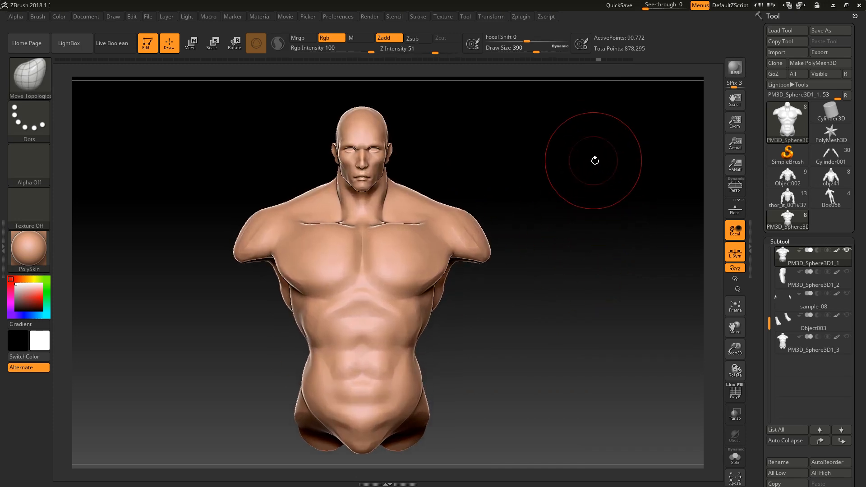
Load the obj241 tool, frame it in the view and switch to its thor2222 subtool
{"action": "mouse_move", "coordinate": [813, 196]}
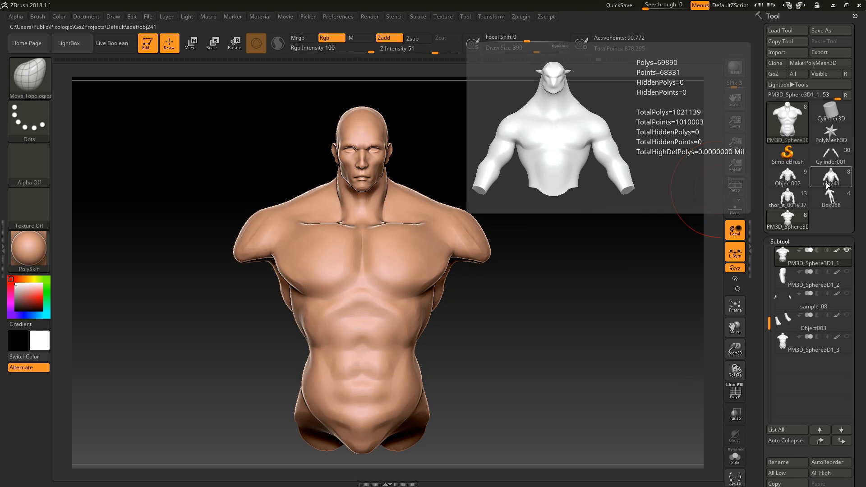
{"action": "left_click", "coordinate": [827, 184]}
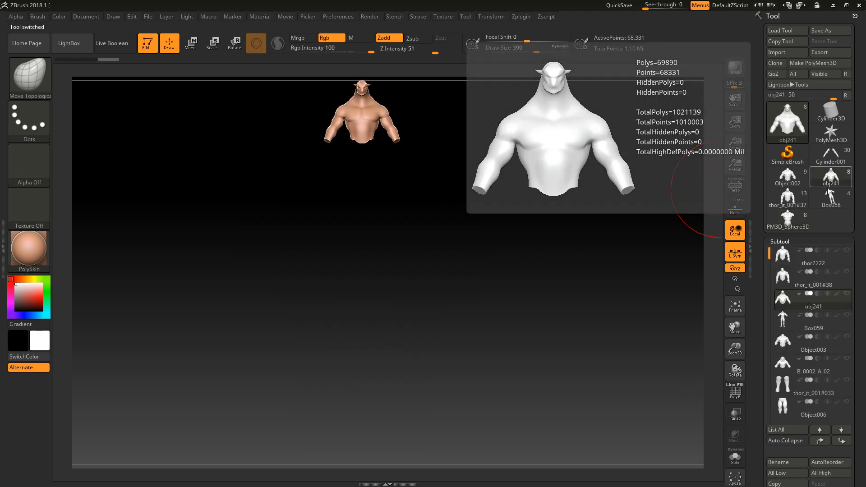
{"action": "key", "text": "f"}
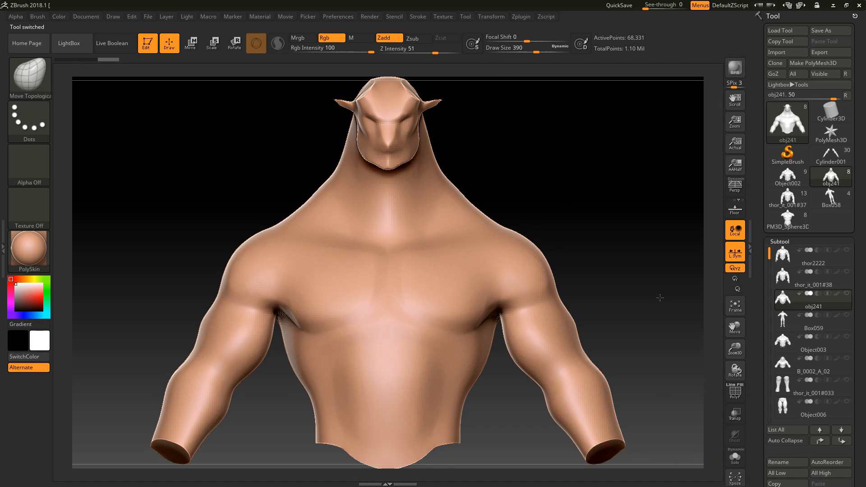
{"action": "mouse_move", "coordinate": [853, 276]}
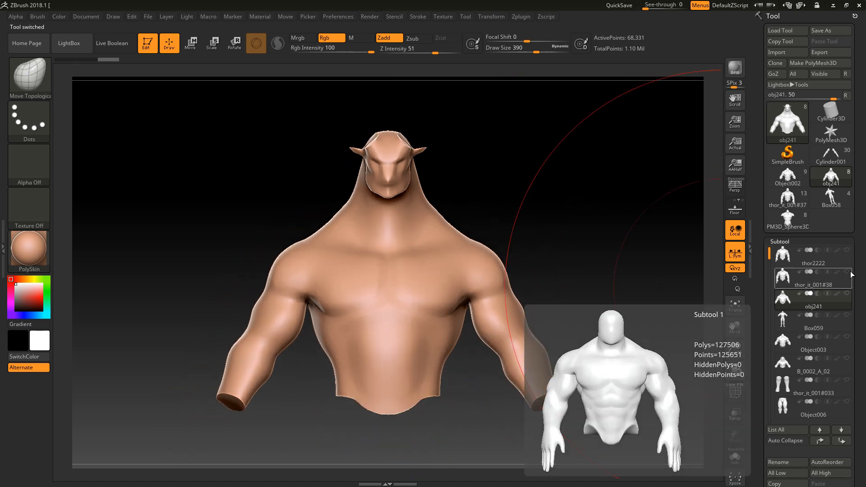
{"action": "left_click", "coordinate": [851, 258]}
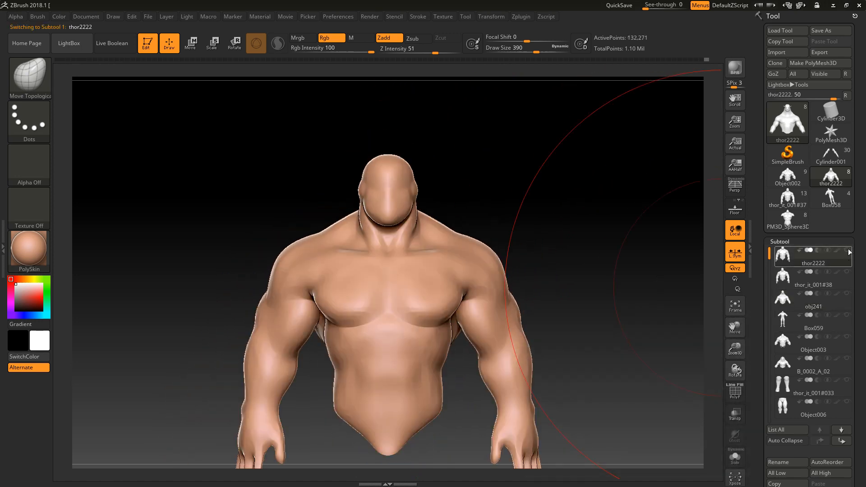
{"action": "left_click_drag", "start_coordinate": [586, 291], "coordinate": [574, 303]}
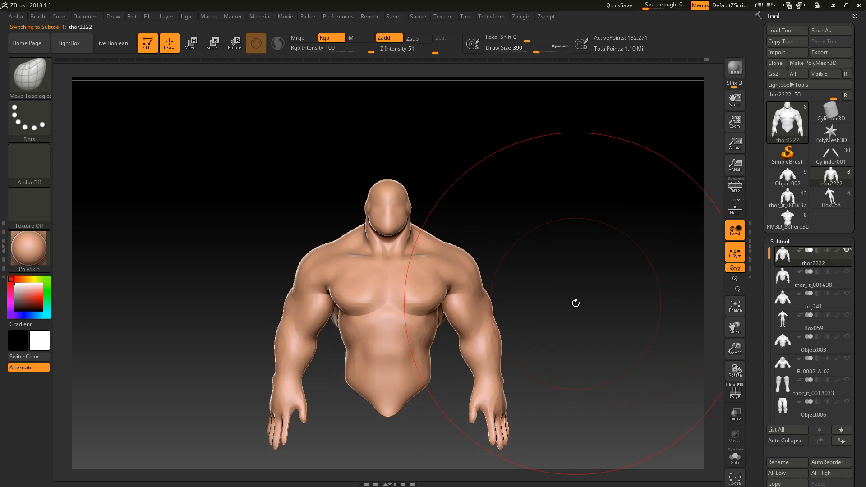
Set the draw size to 90 and examine the thor2222 body from above and from the front
{"action": "key", "text": "["}
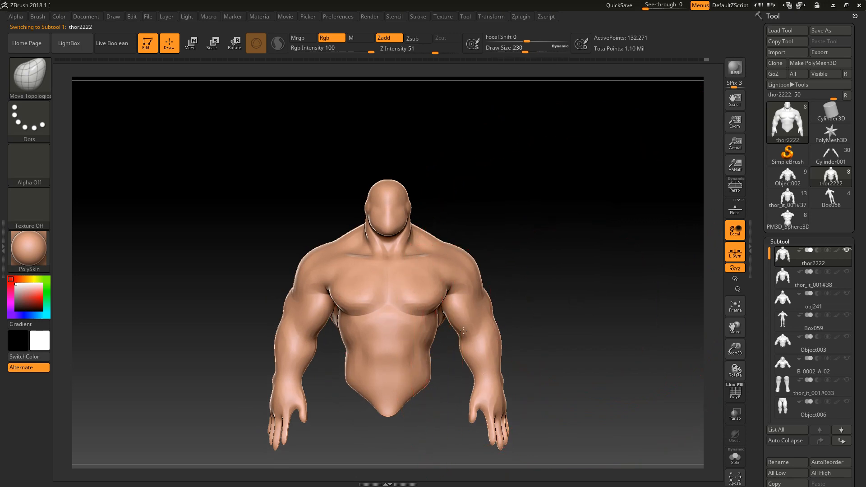
{"action": "mouse_move", "coordinate": [545, 310]}
{"action": "left_mouse_down"}
{"action": "mouse_move", "coordinate": [532, 313]}
{"action": "mouse_move", "coordinate": [554, 336]}
{"action": "mouse_move", "coordinate": [543, 331]}
{"action": "mouse_move", "coordinate": [551, 329]}
{"action": "mouse_move", "coordinate": [509, 346]}
{"action": "mouse_move", "coordinate": [559, 320]}
{"action": "mouse_move", "coordinate": [504, 257]}
{"action": "left_mouse_up"}
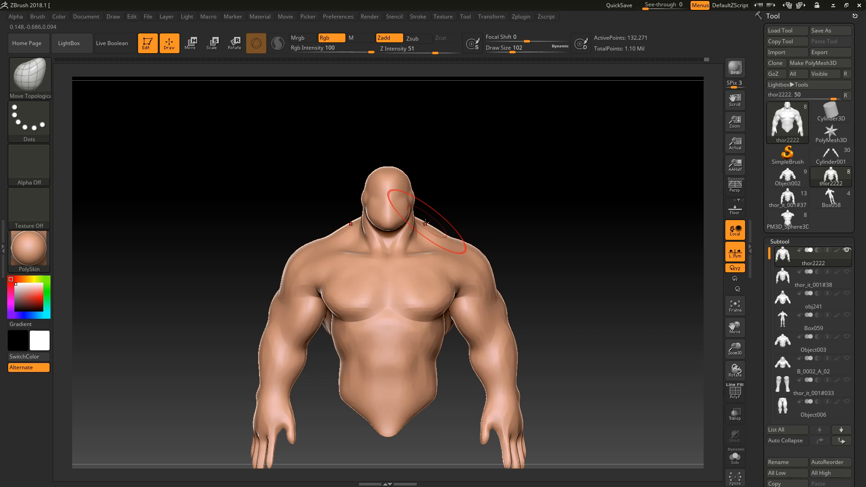
{"action": "key", "text": "]"}
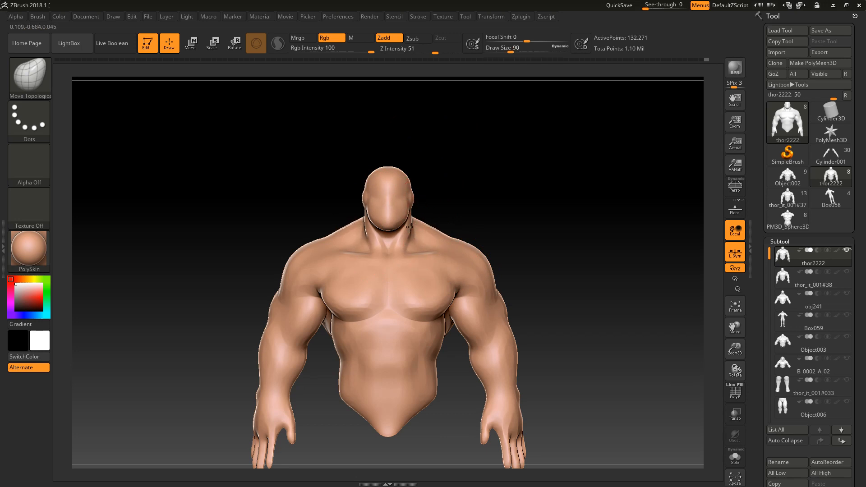
{"action": "mouse_move", "coordinate": [440, 210]}
{"action": "left_mouse_down"}
{"action": "mouse_move", "coordinate": [421, 218]}
{"action": "mouse_move", "coordinate": [442, 251]}
{"action": "mouse_move", "coordinate": [453, 175]}
{"action": "left_mouse_up"}
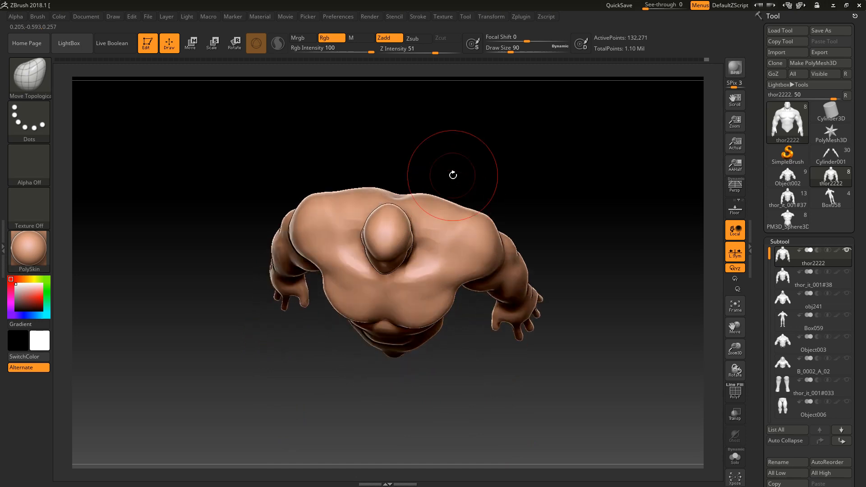
{"action": "left_click_drag", "start_coordinate": [482, 461], "coordinate": [549, 364]}
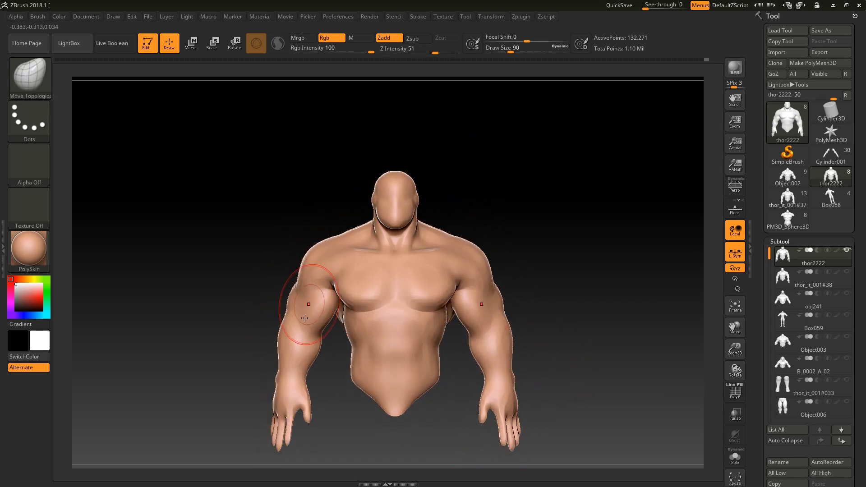
{"action": "mouse_move", "coordinate": [277, 303]}
{"action": "left_mouse_down"}
{"action": "mouse_move", "coordinate": [247, 319]}
{"action": "mouse_move", "coordinate": [248, 312]}
{"action": "left_mouse_up"}
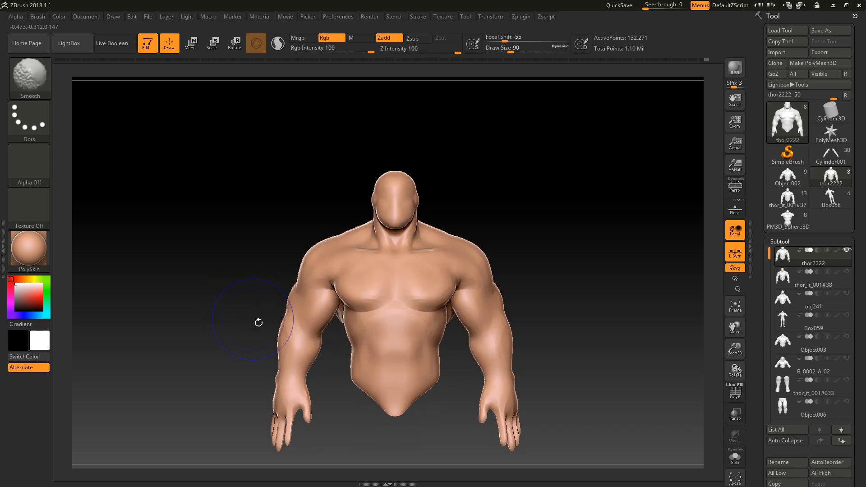
Try cutting the arms off the thor2222 body with the TrimCurve brush and undo the cut
{"action": "left_click", "coordinate": [45, 77], "text": "ctrl+shift"}
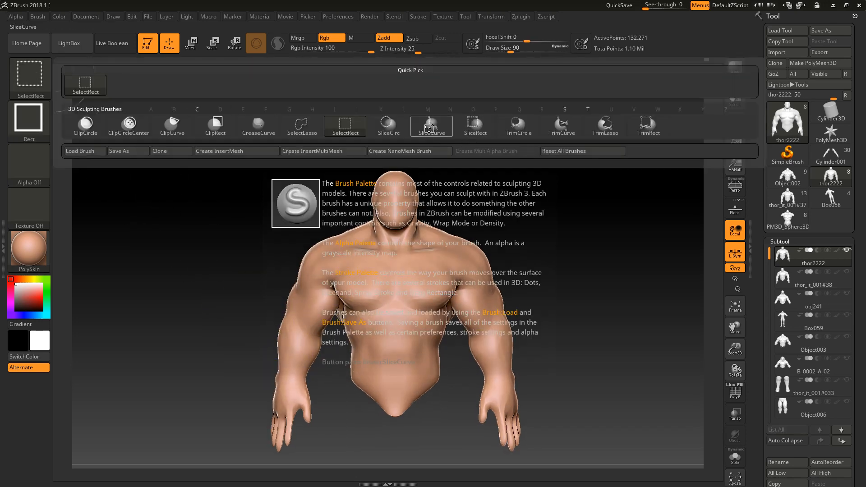
{"action": "left_click", "coordinate": [562, 126]}
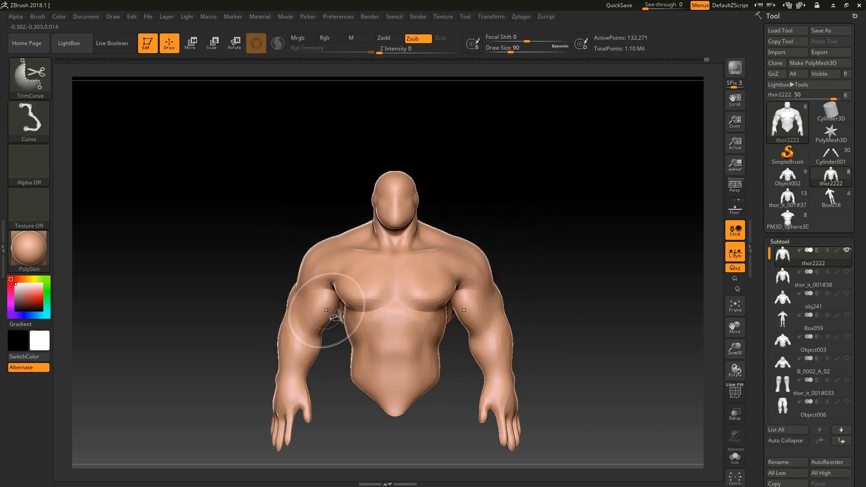
{"action": "mouse_move", "coordinate": [243, 274]}
{"action": "left_mouse_down", "text": "ctrl+shift"}
{"action": "mouse_move", "coordinate": [348, 340]}
{"action": "mouse_move", "coordinate": [387, 345]}
{"action": "left_mouse_up", "text": "ctrl+shift"}
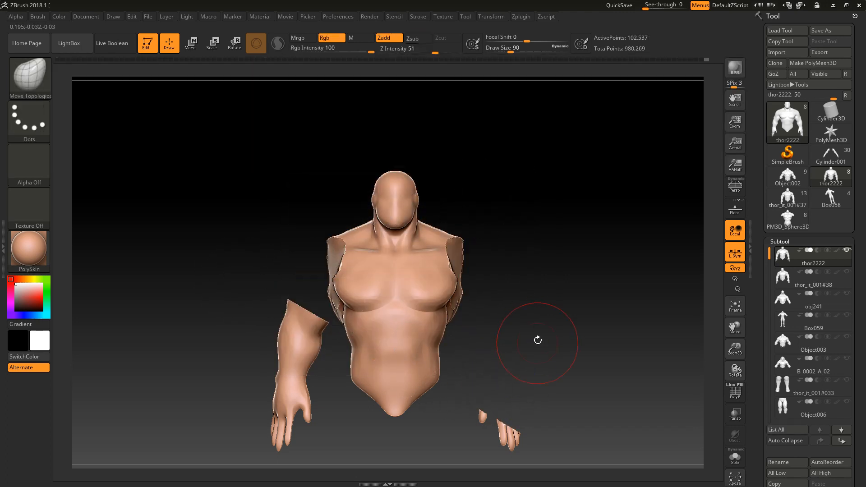
{"action": "key", "text": "ctrl+z"}
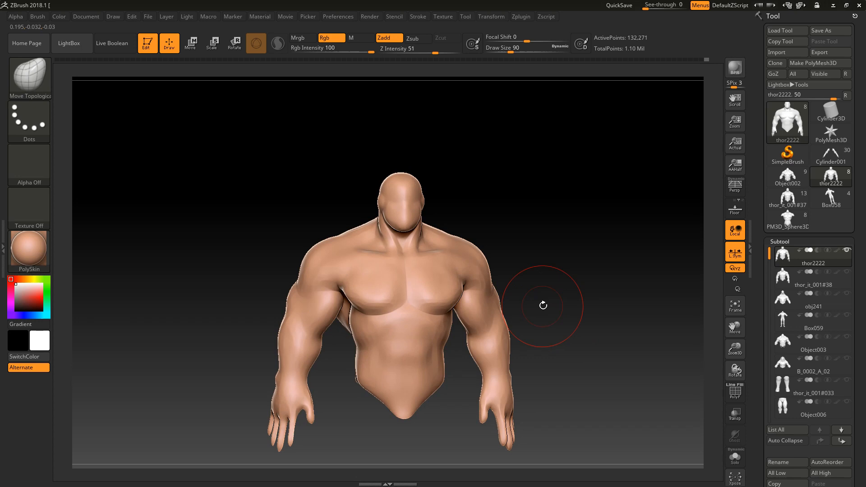
Slice the thor2222 body straight across below the chest with SliceCurve and isolate the lower torso piece
{"action": "left_click", "coordinate": [35, 74], "text": "ctrl+shift"}
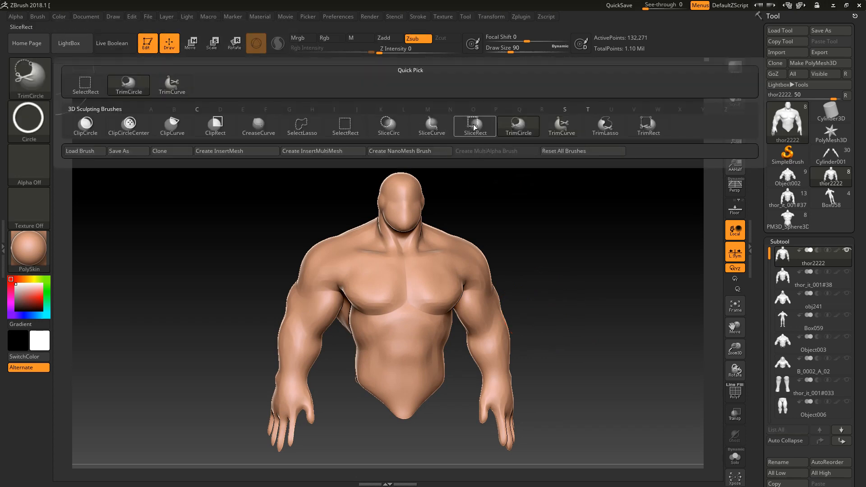
{"action": "left_click", "coordinate": [439, 127]}
{"action": "mouse_move", "coordinate": [221, 305]}
{"action": "left_mouse_down", "text": "ctrl+shift"}
{"action": "mouse_move", "coordinate": [451, 318]}
{"action": "mouse_move", "coordinate": [589, 308]}
{"action": "mouse_move", "coordinate": [262, 303]}
{"action": "left_mouse_up", "text": "ctrl+shift"}
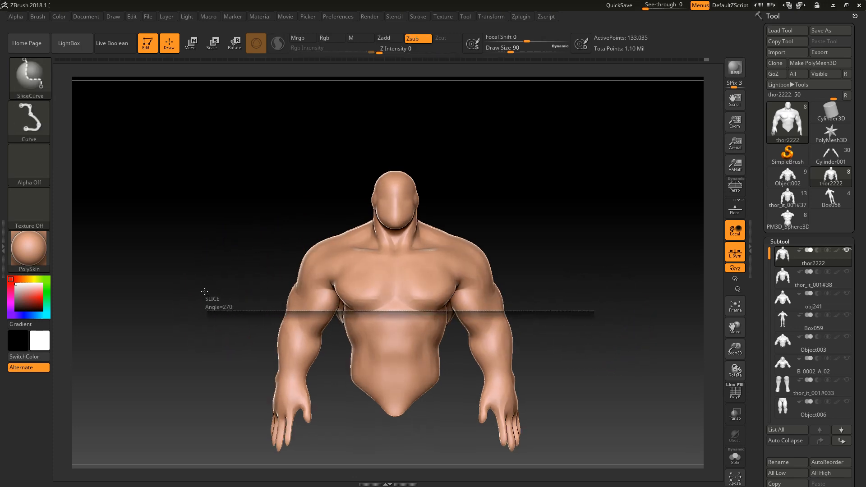
{"action": "left_click_drag", "start_coordinate": [207, 294], "coordinate": [207, 293], "text": "ctrl+shift"}
{"action": "left_click", "coordinate": [387, 347], "text": "ctrl+shift"}
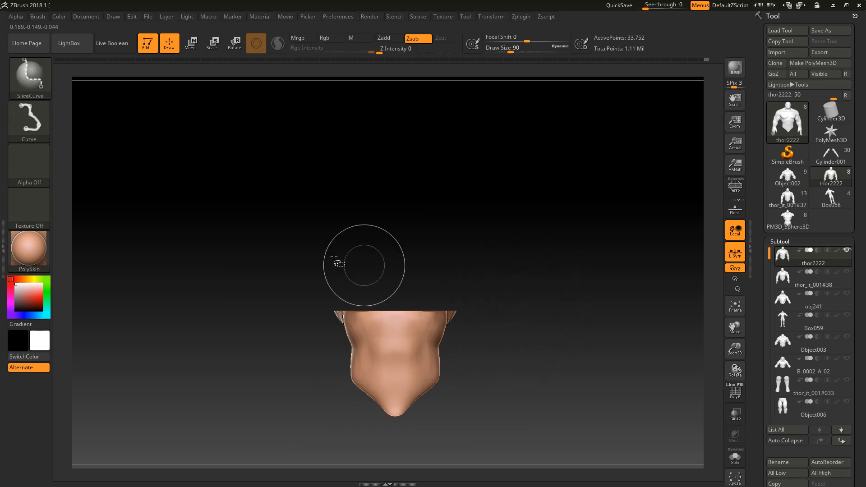
Restore the SelectRect brush, unhide the whole body and undo the slice across the chest
{"action": "left_click", "coordinate": [23, 67]}
{"action": "left_click", "coordinate": [85, 83]}
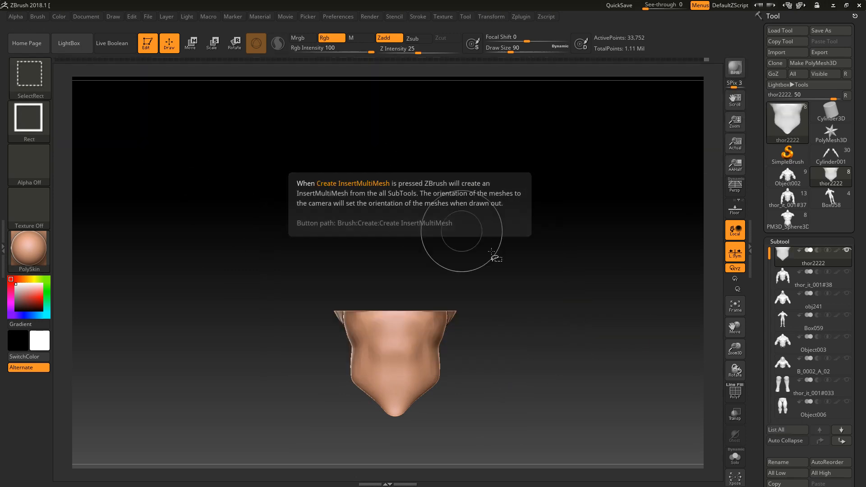
{"action": "left_click_drag", "start_coordinate": [541, 334], "coordinate": [556, 315], "text": "ctrl+shift"}
{"action": "left_click", "coordinate": [552, 311], "text": "ctrl+shift"}
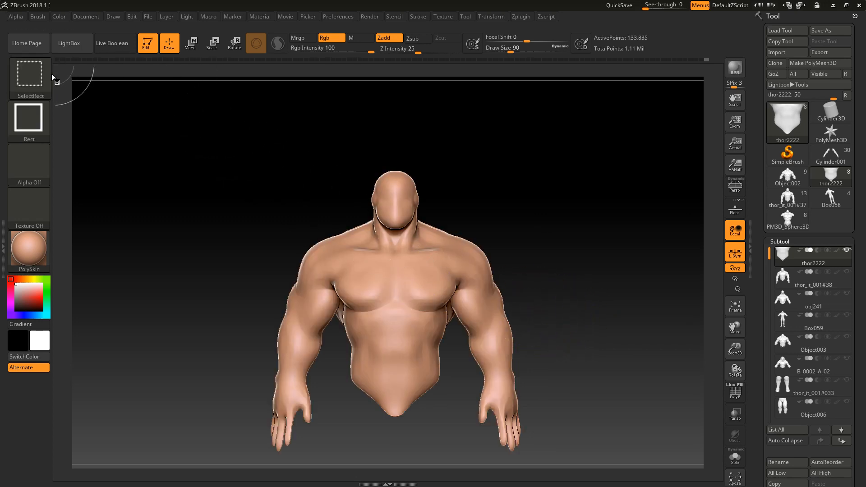
{"action": "left_click", "coordinate": [293, 259], "text": "ctrl+shift"}
{"action": "mouse_move", "coordinate": [567, 351]}
{"action": "left_mouse_down"}
{"action": "mouse_move", "coordinate": [584, 255]}
{"action": "mouse_move", "coordinate": [584, 327]}
{"action": "mouse_move", "coordinate": [600, 302]}
{"action": "mouse_move", "coordinate": [638, 299]}
{"action": "mouse_move", "coordinate": [667, 251]}
{"action": "mouse_move", "coordinate": [629, 195]}
{"action": "mouse_move", "coordinate": [582, 194]}
{"action": "left_mouse_up"}
{"action": "left_click", "coordinate": [564, 312], "text": "ctrl+shift"}
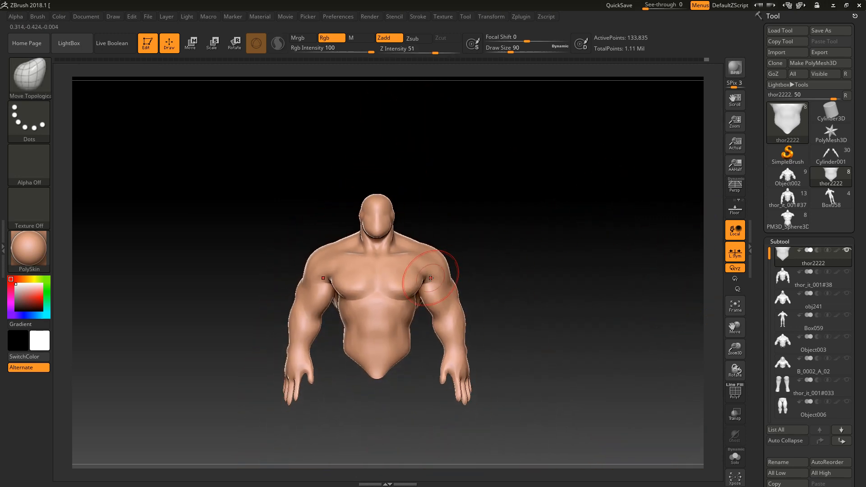
{"action": "key", "text": "ctrl"}
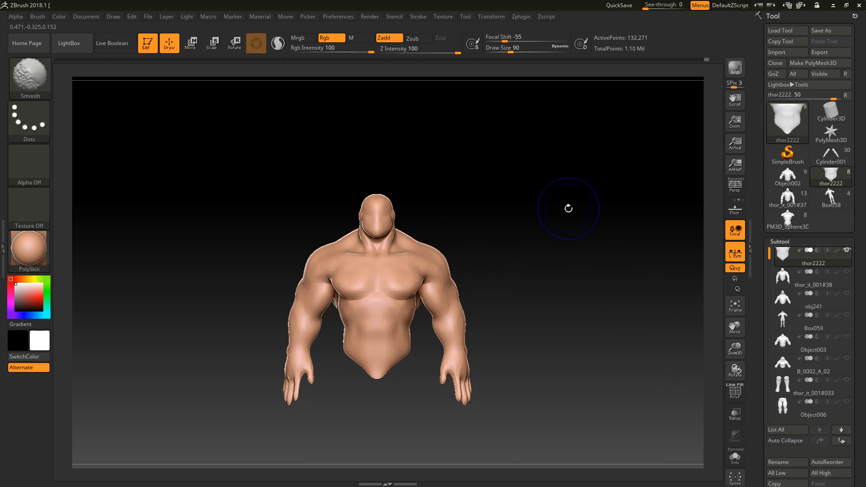
Turn on the PolyFrame display to examine the body's polygroups and turn it off again
{"action": "key", "text": "shift+f"}
{"action": "left_click_drag", "start_coordinate": [547, 241], "coordinate": [538, 262], "text": "alt"}
{"action": "key", "text": "shift"}
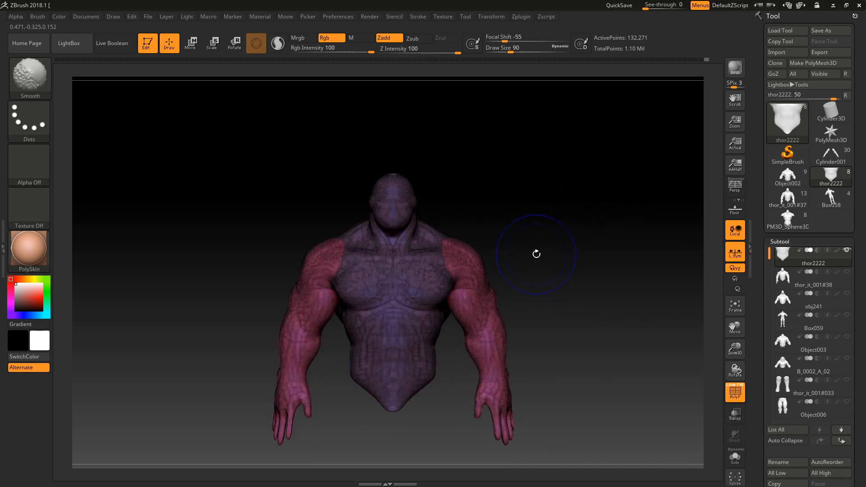
{"action": "key", "text": "shift+f"}
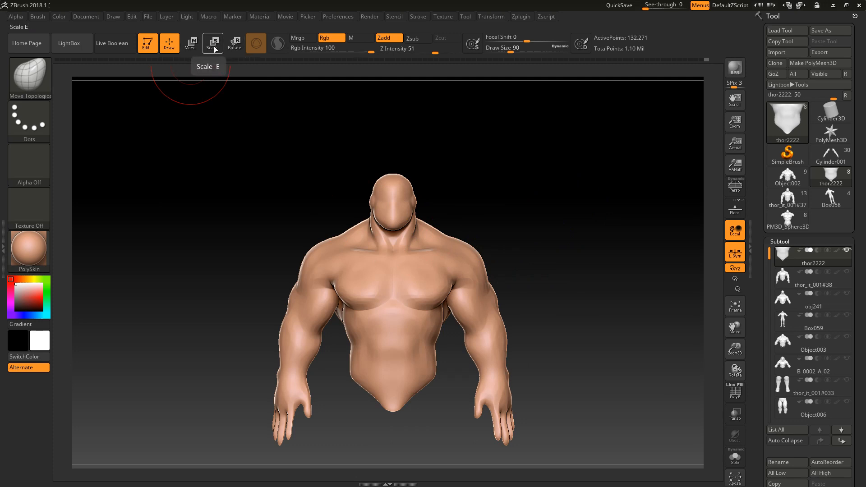
Mask everything except the arms polygroup and try rotating and moving both arms outward with the transform gizmo
{"action": "key", "text": "w"}
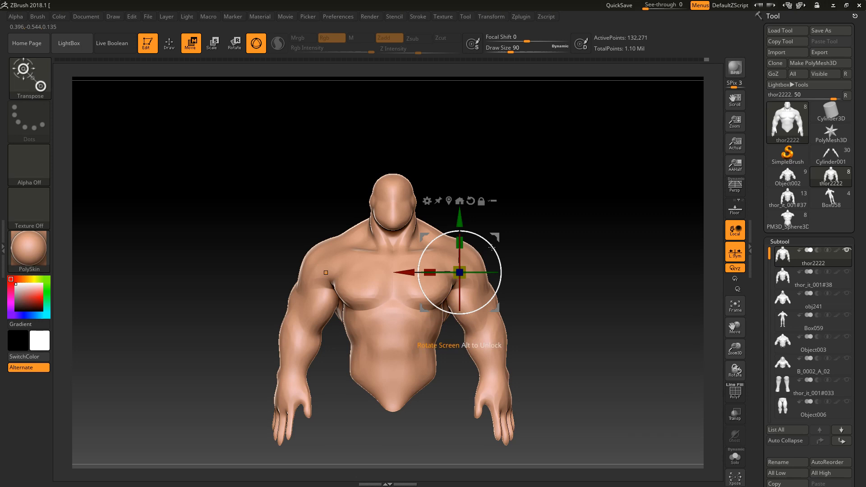
{"action": "left_click", "coordinate": [482, 313], "text": "ctrl"}
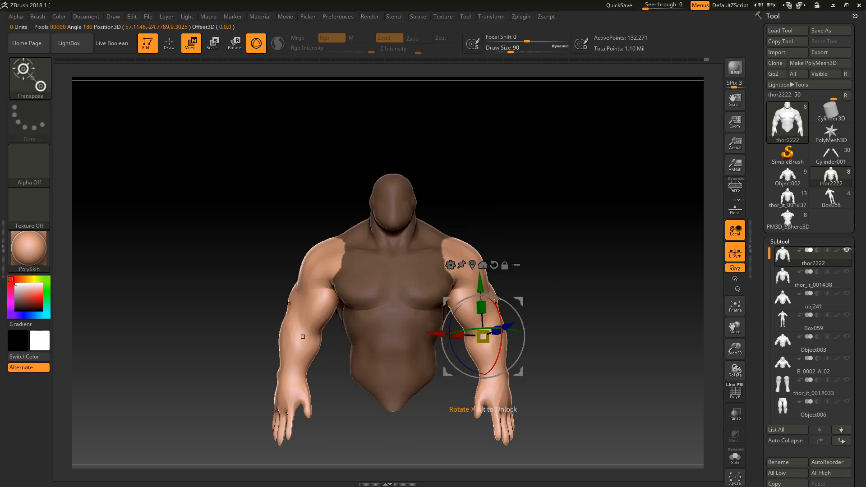
{"action": "left_click_drag", "start_coordinate": [519, 300], "coordinate": [532, 305]}
{"action": "key", "text": "ctrl+z"}
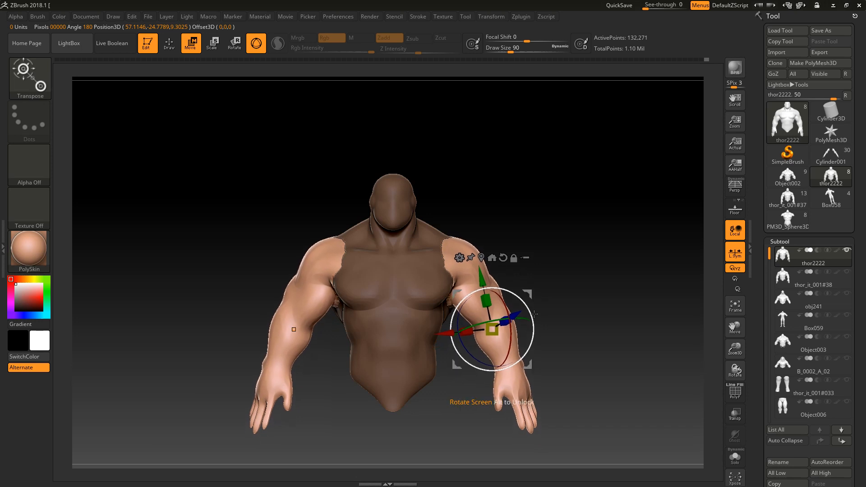
{"action": "mouse_move", "coordinate": [533, 312]}
{"action": "left_mouse_down"}
{"action": "mouse_move", "coordinate": [527, 284]}
{"action": "mouse_move", "coordinate": [529, 306]}
{"action": "left_mouse_up"}
{"action": "mouse_move", "coordinate": [560, 269]}
{"action": "left_mouse_down"}
{"action": "mouse_move", "coordinate": [599, 275]}
{"action": "mouse_move", "coordinate": [565, 271]}
{"action": "left_mouse_up"}
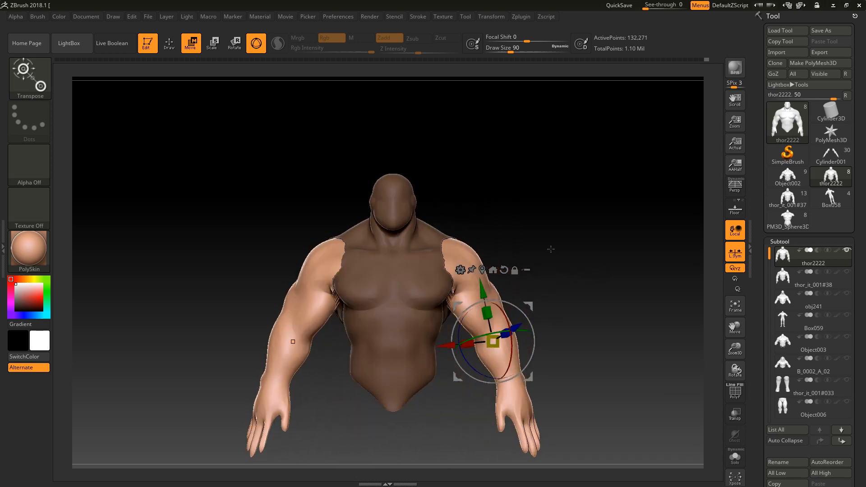
Undo the arm transformations, return to Draw mode and clear the mask from the torso
{"action": "key", "text": "ctrl+z"}
{"action": "key", "text": "ctrl+z"}
{"action": "key", "text": "ctrl+z"}
{"action": "key", "text": "ctrl+z"}
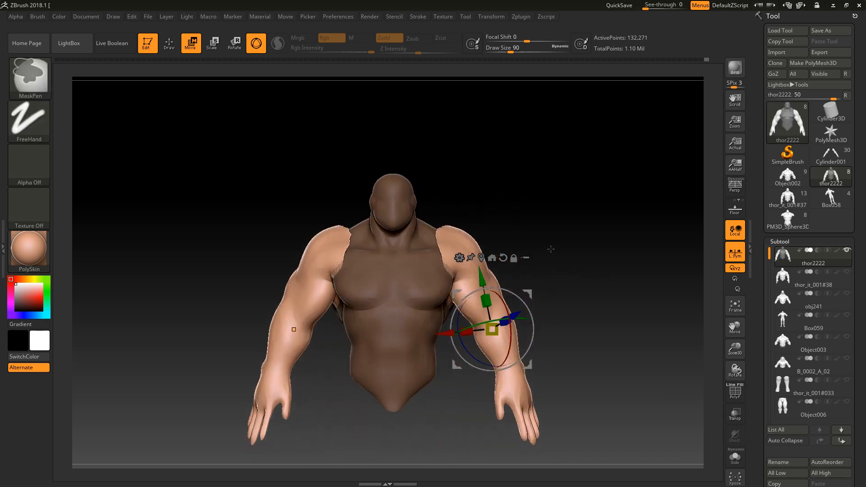
{"action": "key", "text": "ctrl+z"}
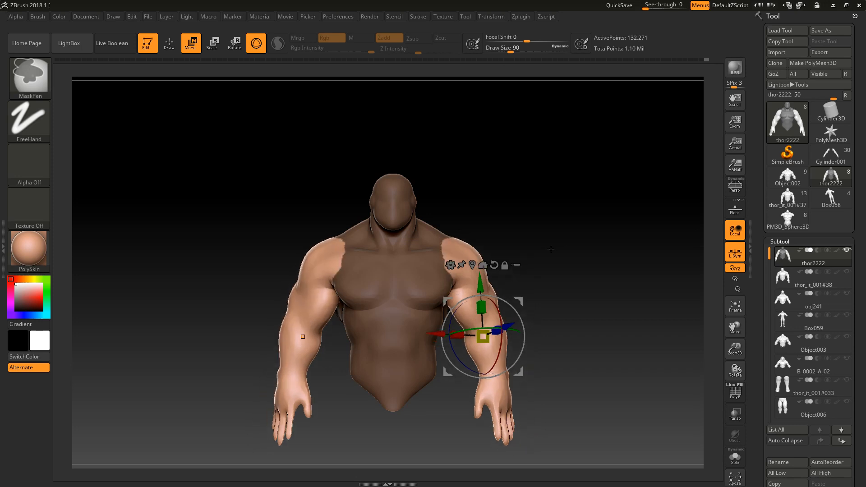
{"action": "key", "text": "q"}
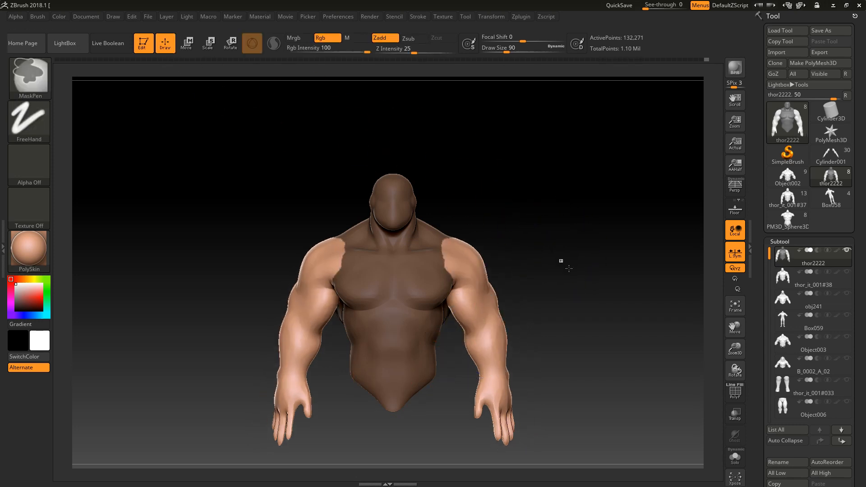
{"action": "left_click", "coordinate": [558, 295], "text": "ctrl"}
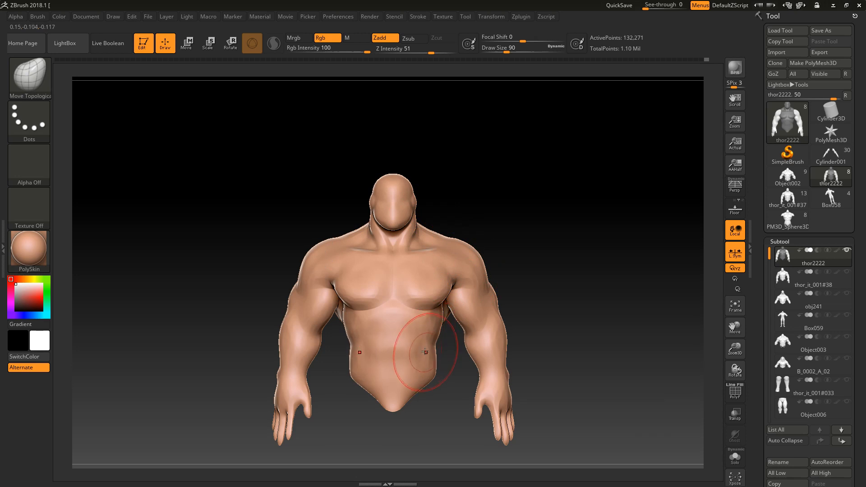
Try reshaping the abdomen and lower torso with the Move Topological brush and undo the strokes
{"action": "left_click_drag", "start_coordinate": [424, 479], "coordinate": [436, 413]}
{"action": "mouse_move", "coordinate": [415, 355]}
{"action": "left_mouse_down"}
{"action": "mouse_move", "coordinate": [406, 368]}
{"action": "mouse_move", "coordinate": [397, 362]}
{"action": "left_mouse_up"}
{"action": "left_click_drag", "start_coordinate": [505, 334], "coordinate": [422, 349]}
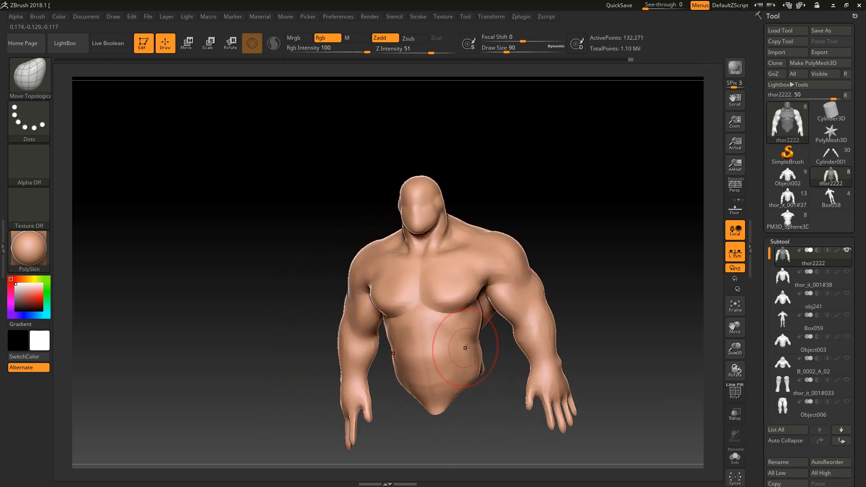
{"action": "left_click_drag", "start_coordinate": [476, 404], "coordinate": [474, 384]}
{"action": "key", "text": "ctrl+z"}
{"action": "key", "text": "ctrl+z"}
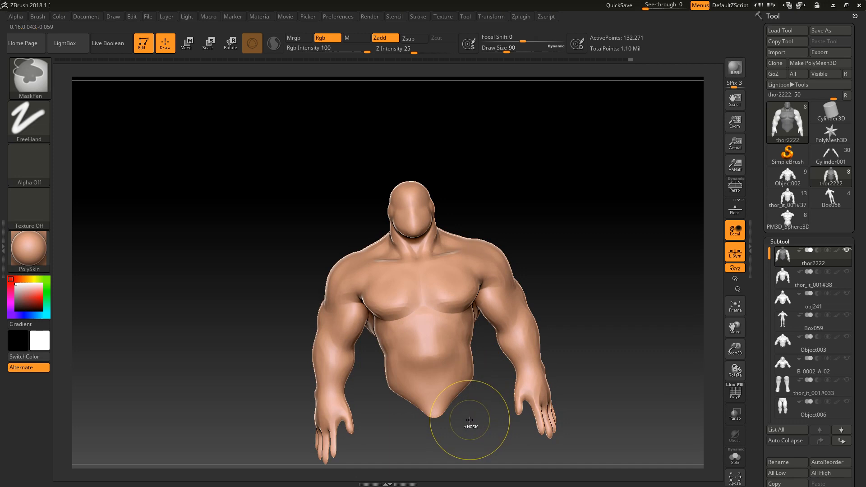
{"action": "key", "text": "ctrl+z"}
{"action": "key", "text": "ctrl+z"}
{"action": "key", "text": "ctrl+z"}
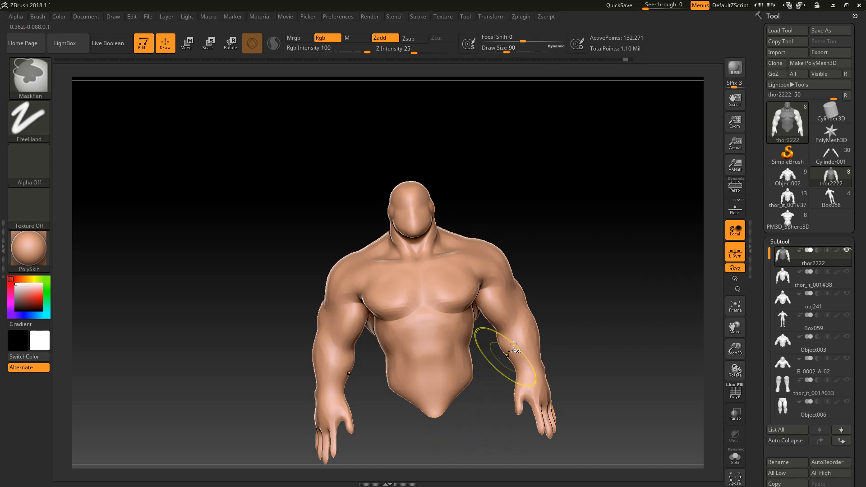
Hide the thor2222 subtool and make thor_it_001#38 the visible, active subtool
{"action": "mouse_move", "coordinate": [589, 277]}
{"action": "left_mouse_down"}
{"action": "mouse_move", "coordinate": [554, 284]}
{"action": "mouse_move", "coordinate": [573, 282]}
{"action": "left_mouse_up"}
{"action": "key", "text": "f"}
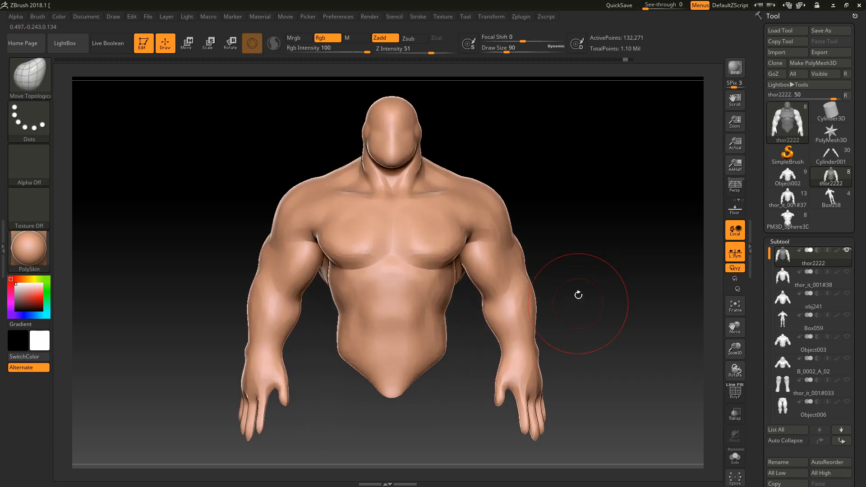
{"action": "left_click_drag", "start_coordinate": [591, 331], "coordinate": [565, 294], "text": "alt"}
{"action": "left_click_drag", "start_coordinate": [580, 323], "coordinate": [585, 368]}
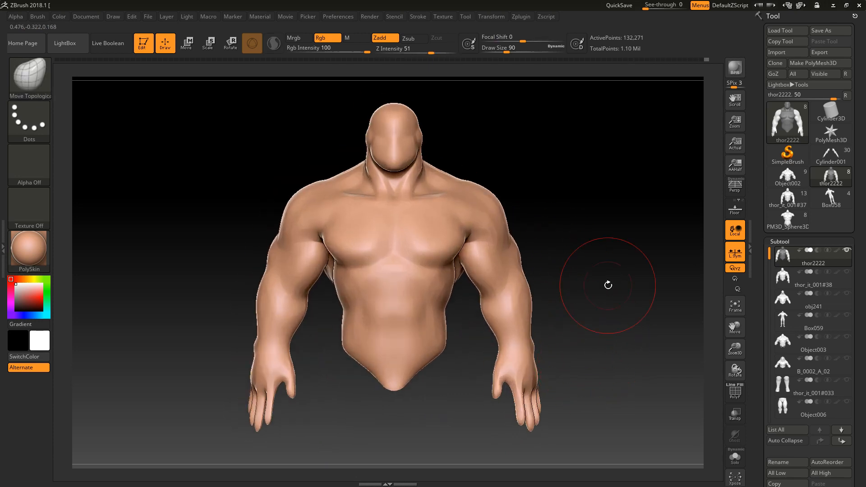
{"action": "left_click", "coordinate": [848, 273]}
{"action": "left_click", "coordinate": [847, 251]}
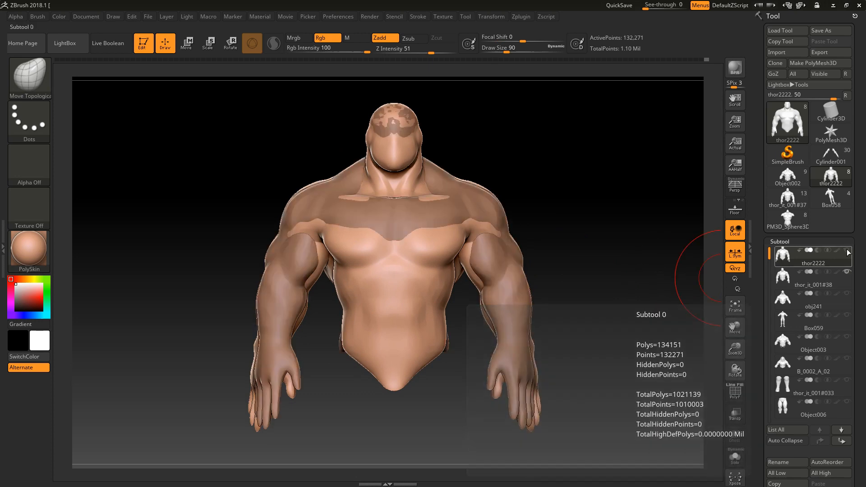
{"action": "left_click", "coordinate": [849, 279]}
Choose the Inflat brush and inflate the back of the upper arm near the armpit
{"action": "left_click_drag", "start_coordinate": [593, 273], "coordinate": [433, 289]}
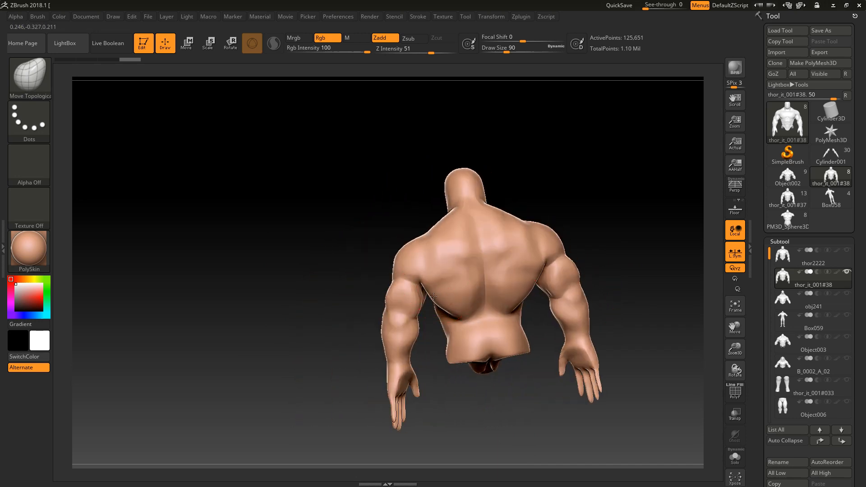
{"action": "key", "text": "b"}
{"action": "key", "text": "i"}
{"action": "key", "text": "n"}
{"action": "left_click_drag", "start_coordinate": [422, 285], "coordinate": [424, 294]}
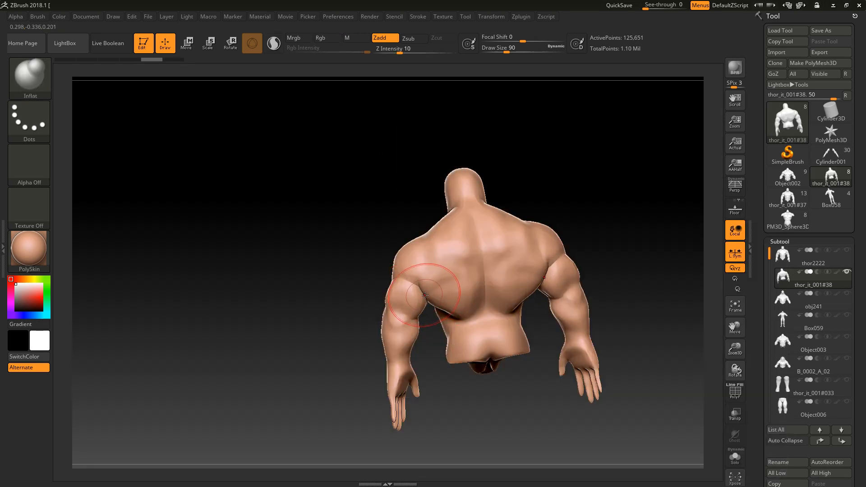
Try inflating the upper arms and the flared sides of the lower waist with further Inflat strokes
{"action": "mouse_move", "coordinate": [334, 325]}
{"action": "left_mouse_down"}
{"action": "mouse_move", "coordinate": [484, 292]}
{"action": "mouse_move", "coordinate": [499, 322]}
{"action": "left_mouse_up"}
{"action": "left_click_drag", "start_coordinate": [414, 280], "coordinate": [422, 298]}
{"action": "left_click_drag", "start_coordinate": [432, 334], "coordinate": [428, 334]}
{"action": "mouse_move", "coordinate": [510, 347]}
{"action": "left_mouse_down", "text": "alt"}
{"action": "mouse_move", "coordinate": [519, 305]}
{"action": "mouse_move", "coordinate": [522, 320]}
{"action": "left_mouse_up", "text": "alt"}
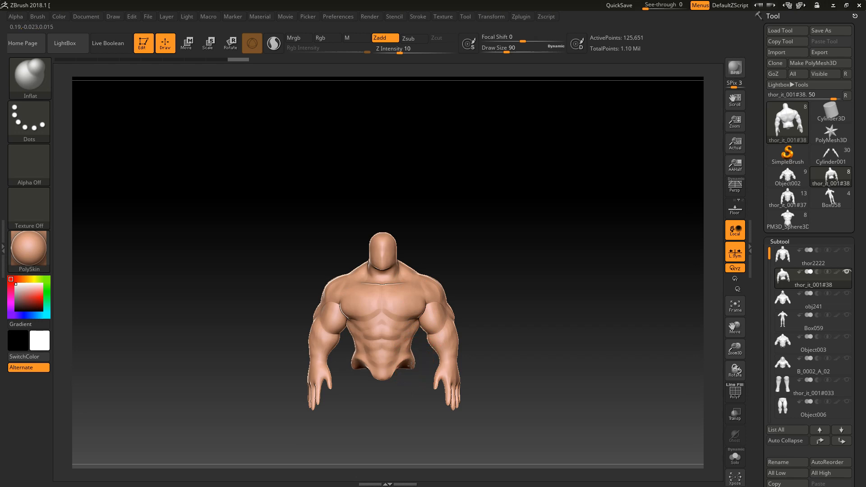
{"action": "mouse_move", "coordinate": [405, 343]}
{"action": "left_mouse_down"}
{"action": "mouse_move", "coordinate": [411, 339]}
{"action": "mouse_move", "coordinate": [408, 364]}
{"action": "left_mouse_up"}
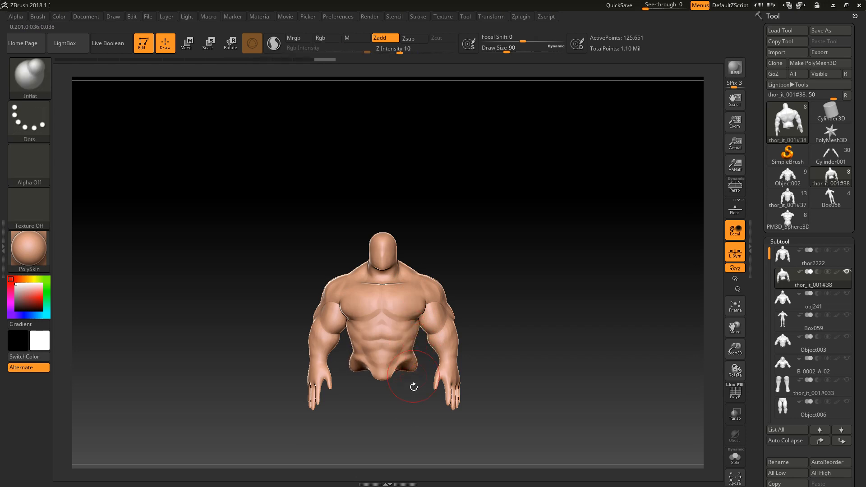
{"action": "left_click_drag", "start_coordinate": [413, 394], "coordinate": [422, 433], "text": "alt"}
Undo the last Inflat strokes on the upper arms and lower waist
{"action": "key", "text": "ctrl+z"}
{"action": "key", "text": "ctrl+z"}
{"action": "key", "text": "ctrl+z"}
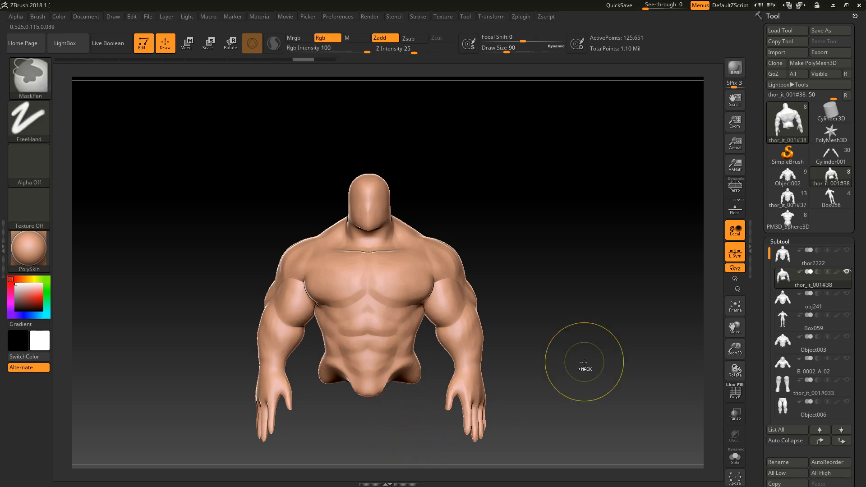
{"action": "key", "text": "ctrl+z"}
{"action": "key", "text": "ctrl+z"}
{"action": "key", "text": "ctrl+z"}
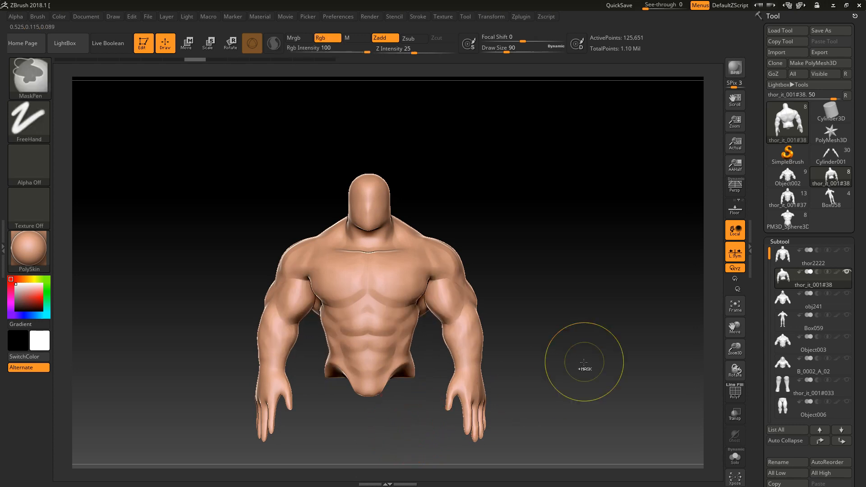
{"action": "key", "text": "ctrl+z"}
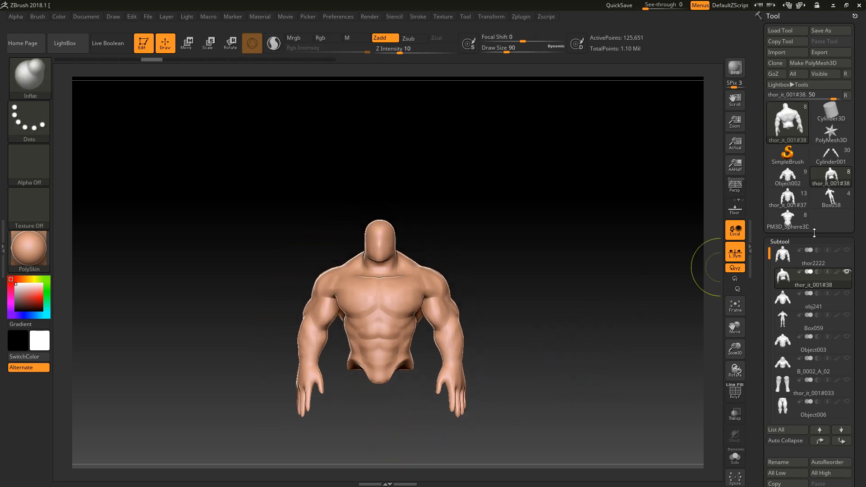
{"action": "mouse_move", "coordinate": [848, 256]}
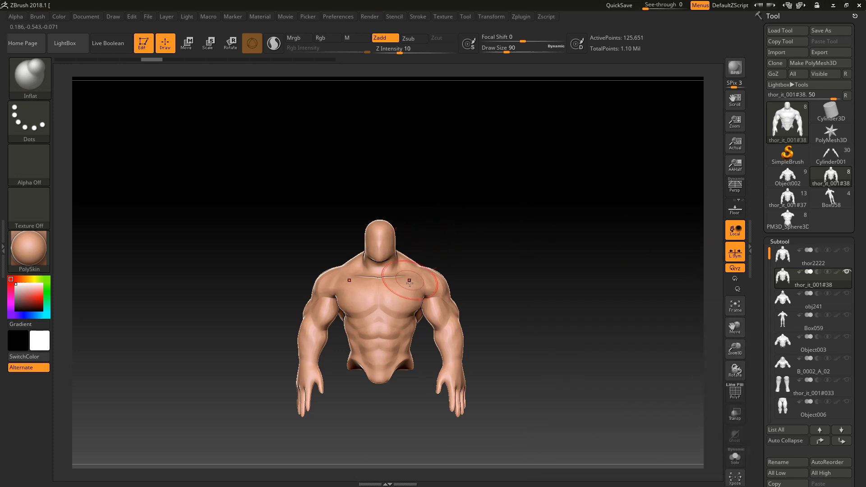
Examine the thor_it_001#38 torso's proportions from the side and the front
{"action": "mouse_move", "coordinate": [350, 294]}
{"action": "left_mouse_down", "text": "ctrl"}
{"action": "mouse_move", "coordinate": [408, 295]}
{"action": "mouse_move", "coordinate": [414, 317]}
{"action": "mouse_move", "coordinate": [447, 344]}
{"action": "mouse_move", "coordinate": [412, 357]}
{"action": "left_mouse_up", "text": "ctrl"}
{"action": "left_click_drag", "start_coordinate": [586, 312], "coordinate": [490, 323]}
{"action": "left_click_drag", "start_coordinate": [505, 256], "coordinate": [489, 253], "text": "ctrl"}
{"action": "left_click_drag", "start_coordinate": [564, 226], "coordinate": [571, 268]}
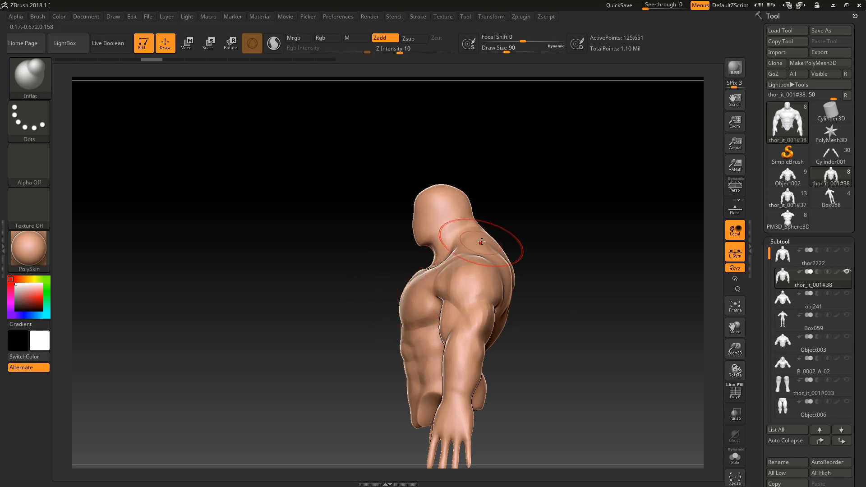
{"action": "left_click_drag", "start_coordinate": [489, 234], "coordinate": [493, 249], "text": "ctrl"}
{"action": "left_click_drag", "start_coordinate": [574, 260], "coordinate": [524, 245]}
{"action": "mouse_move", "coordinate": [500, 247]}
{"action": "left_mouse_down", "text": "ctrl"}
{"action": "mouse_move", "coordinate": [541, 253]}
{"action": "mouse_move", "coordinate": [524, 271]}
{"action": "mouse_move", "coordinate": [535, 321]}
{"action": "mouse_move", "coordinate": [533, 291]}
{"action": "left_mouse_up", "text": "ctrl"}
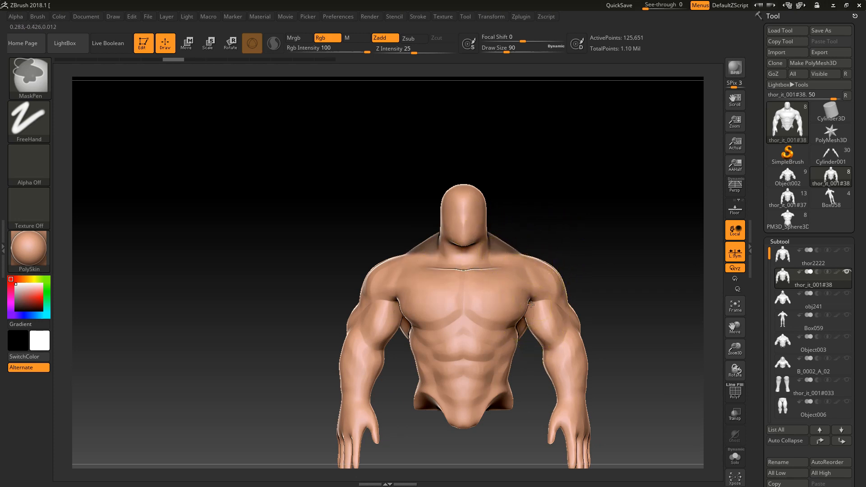
{"action": "mouse_move", "coordinate": [613, 300]}
{"action": "left_mouse_down", "text": "alt"}
{"action": "mouse_move", "coordinate": [611, 287]}
{"action": "mouse_move", "coordinate": [544, 260]}
{"action": "mouse_move", "coordinate": [581, 262]}
{"action": "left_mouse_up", "text": "alt"}
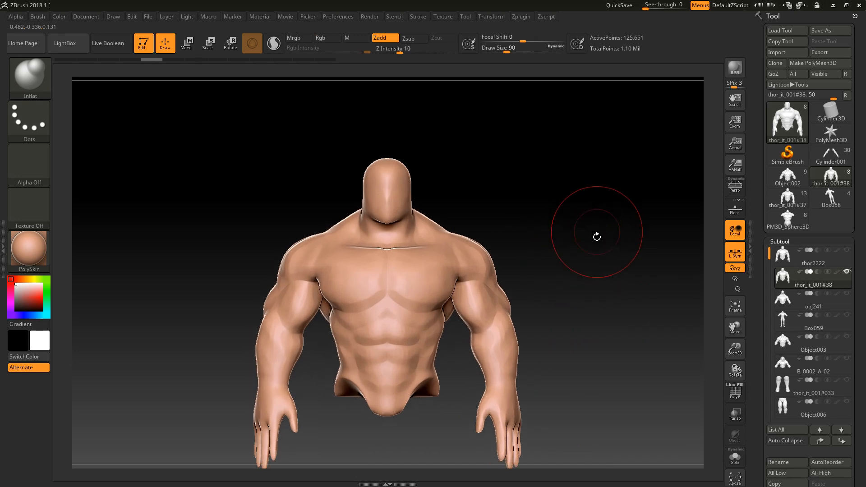
Switch to the obj241 subtool and check its silhouette by swapping the two colors and swapping them back
{"action": "left_click", "coordinate": [844, 300]}
{"action": "mouse_move", "coordinate": [594, 298]}
{"action": "left_mouse_down", "text": "alt"}
{"action": "mouse_move", "coordinate": [572, 317]}
{"action": "mouse_move", "coordinate": [593, 301]}
{"action": "left_mouse_up", "text": "alt"}
{"action": "left_click_drag", "start_coordinate": [538, 252], "coordinate": [569, 329]}
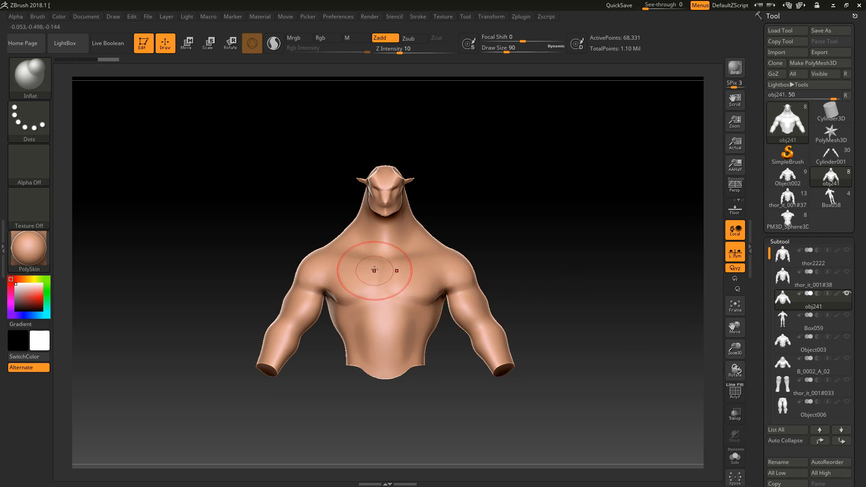
{"action": "mouse_move", "coordinate": [510, 256]}
{"action": "left_mouse_down"}
{"action": "mouse_move", "coordinate": [559, 258]}
{"action": "mouse_move", "coordinate": [565, 275]}
{"action": "mouse_move", "coordinate": [542, 281]}
{"action": "left_mouse_up"}
{"action": "key", "text": "ctrl"}
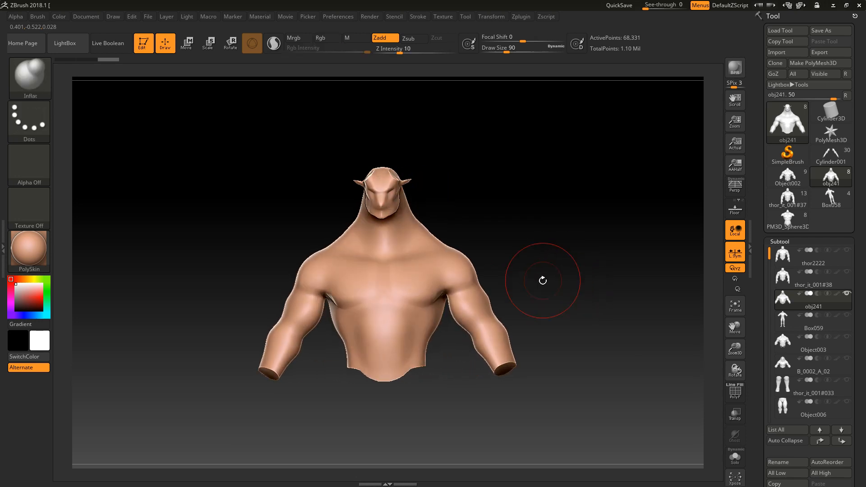
{"action": "key", "text": "v"}
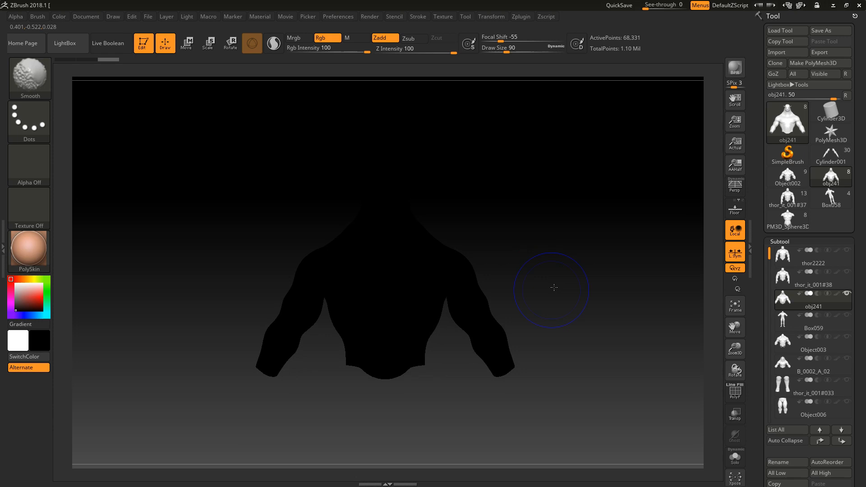
{"action": "key", "text": "v"}
{"action": "left_click_drag", "start_coordinate": [588, 303], "coordinate": [597, 309], "text": "alt"}
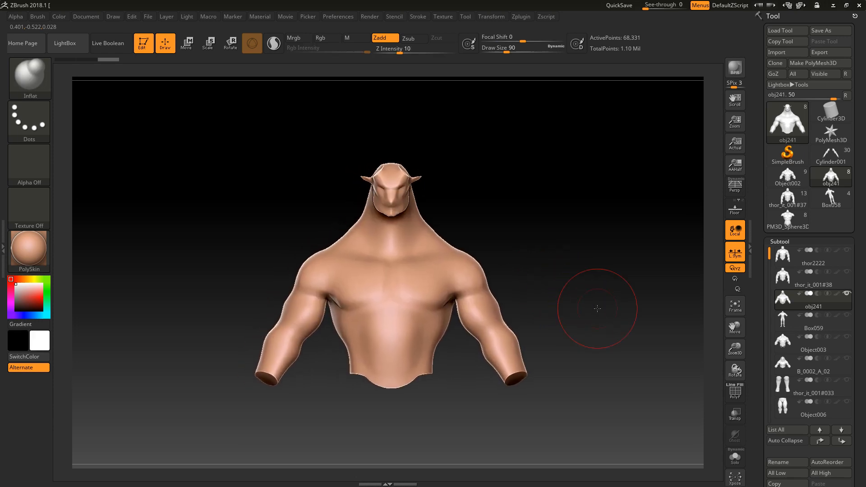
Switch to the Box059 subtool and examine the full body from the front and both sides
{"action": "left_click", "coordinate": [848, 325]}
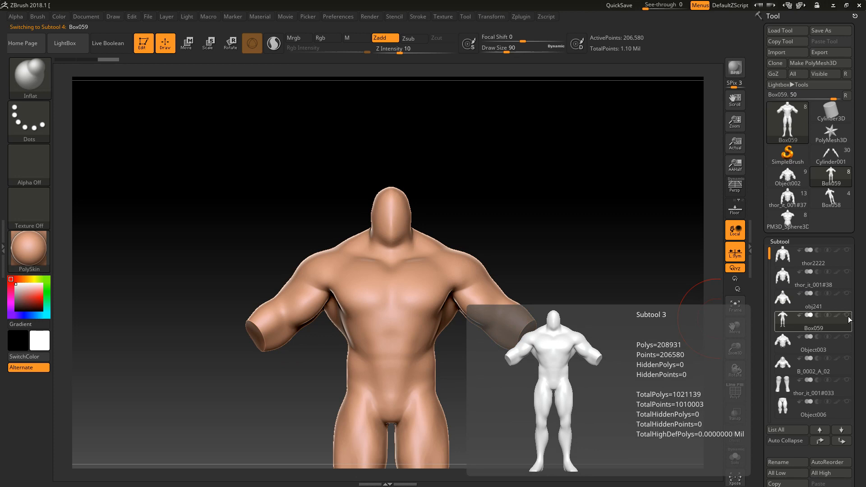
{"action": "key", "text": "f"}
{"action": "mouse_move", "coordinate": [531, 311]}
{"action": "left_mouse_down"}
{"action": "mouse_move", "coordinate": [566, 313]}
{"action": "mouse_move", "coordinate": [548, 319]}
{"action": "mouse_move", "coordinate": [551, 304]}
{"action": "mouse_move", "coordinate": [514, 338]}
{"action": "mouse_move", "coordinate": [505, 340]}
{"action": "mouse_move", "coordinate": [508, 333]}
{"action": "left_mouse_up"}
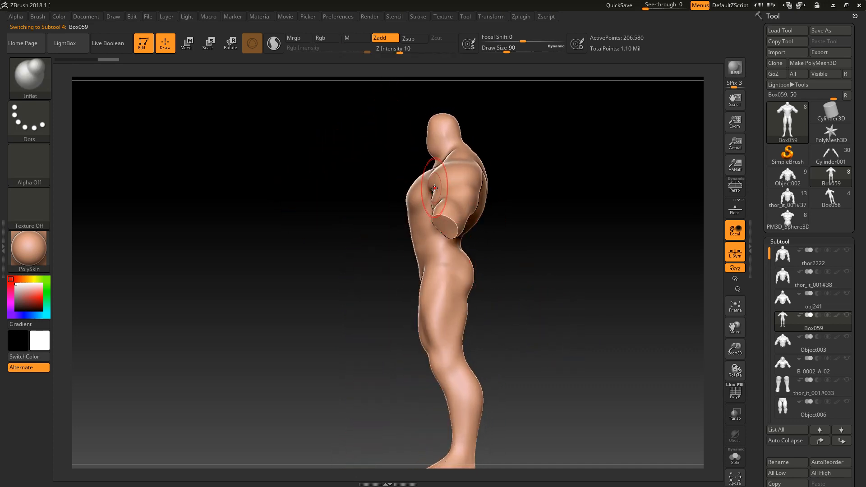
{"action": "mouse_move", "coordinate": [406, 194]}
{"action": "left_mouse_down"}
{"action": "mouse_move", "coordinate": [356, 239]}
{"action": "mouse_move", "coordinate": [511, 254]}
{"action": "left_mouse_up"}
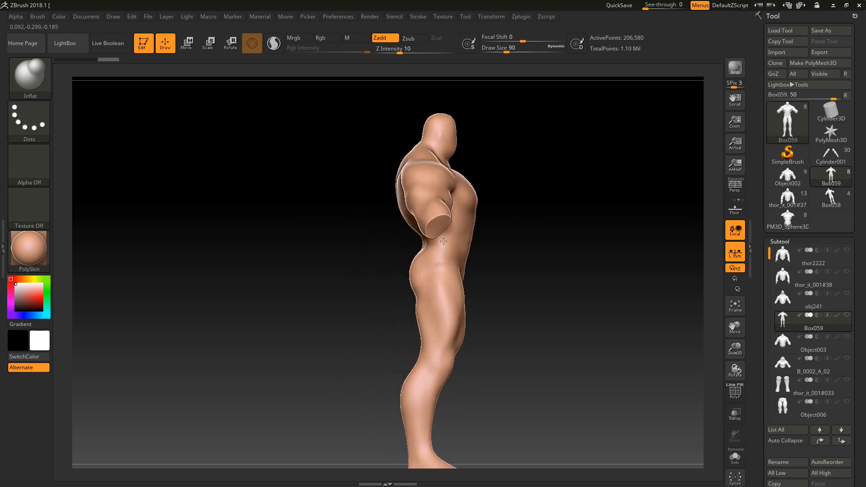
{"action": "mouse_move", "coordinate": [550, 299]}
{"action": "left_mouse_down"}
{"action": "mouse_move", "coordinate": [516, 306]}
{"action": "mouse_move", "coordinate": [566, 337]}
{"action": "mouse_move", "coordinate": [546, 354]}
{"action": "left_mouse_up"}
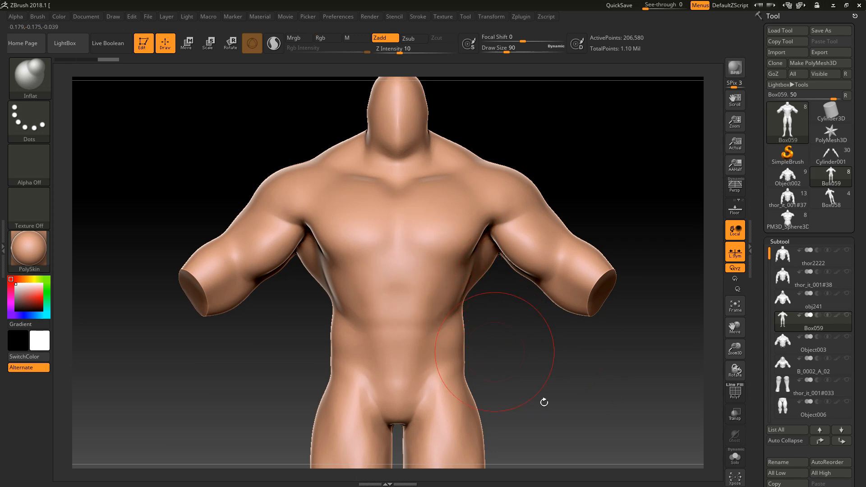
{"action": "key", "text": "f"}
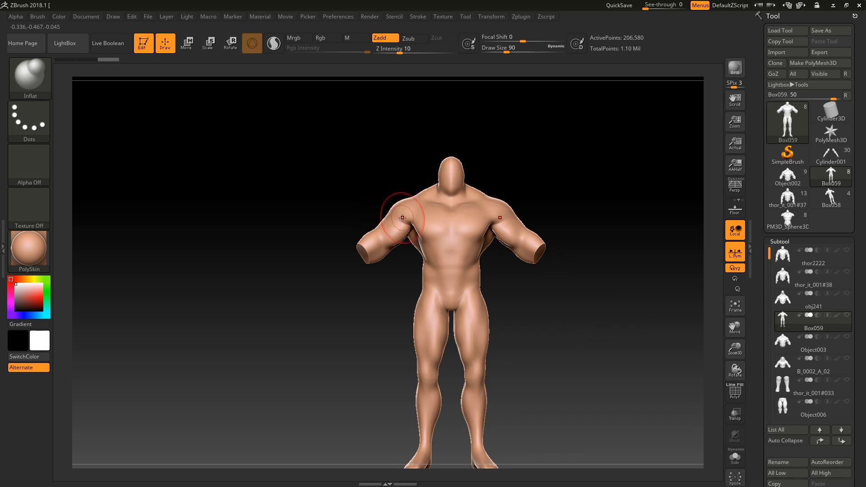
{"action": "left_click_drag", "start_coordinate": [523, 334], "coordinate": [574, 338]}
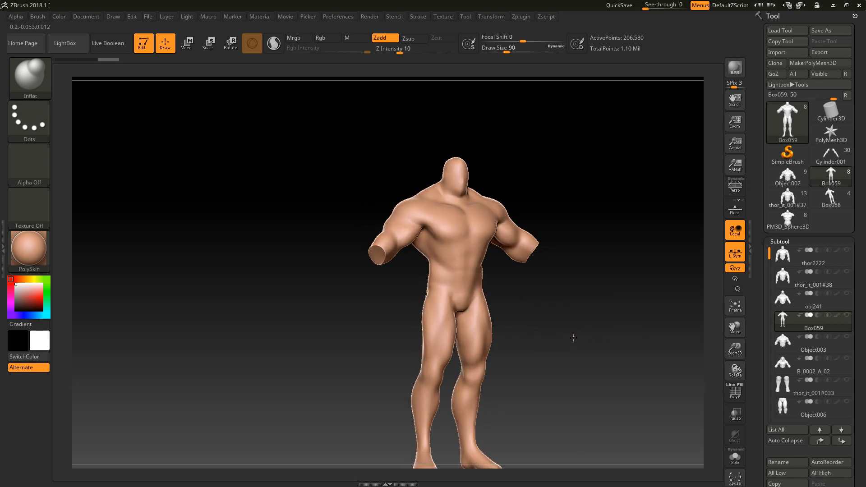
{"action": "left_click_drag", "start_coordinate": [499, 357], "coordinate": [549, 286], "text": "shift"}
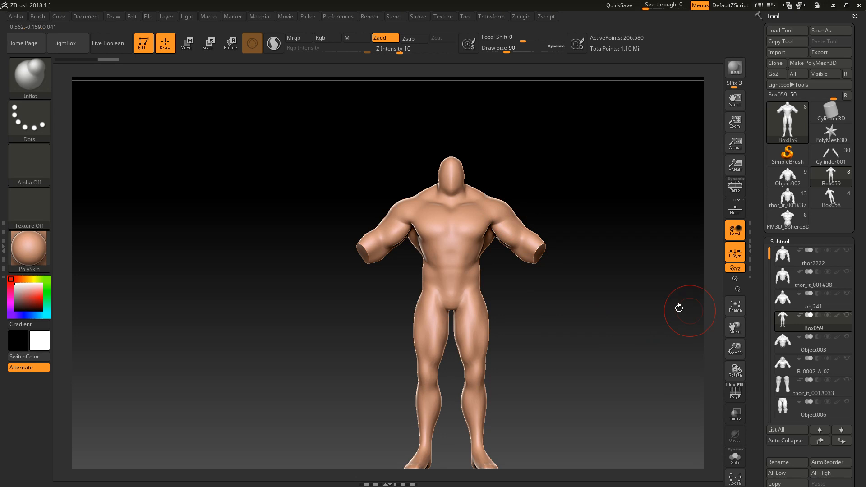
Make Object003 the only visible, active subtool and examine its muscular torso from the front
{"action": "mouse_move", "coordinate": [850, 336]}
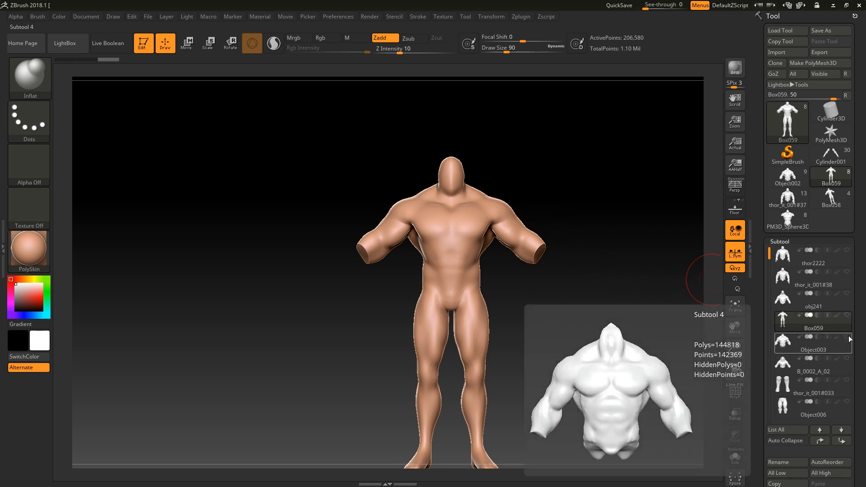
{"action": "left_click", "coordinate": [849, 338]}
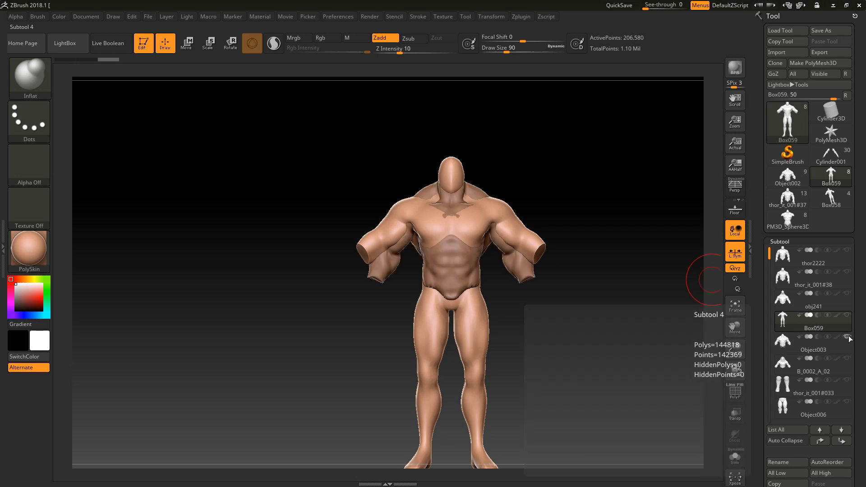
{"action": "mouse_move", "coordinate": [848, 315]}
{"action": "mouse_move", "coordinate": [840, 357]}
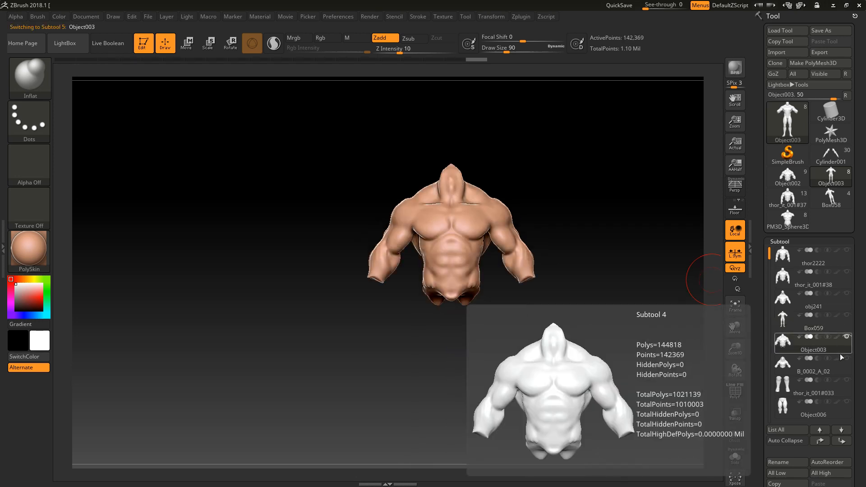
{"action": "left_click_drag", "start_coordinate": [581, 350], "coordinate": [540, 371]}
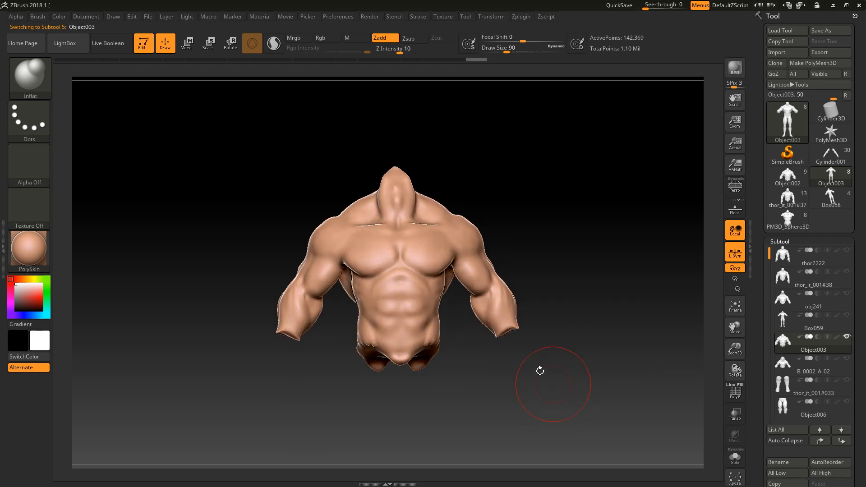
{"action": "left_click_drag", "start_coordinate": [517, 408], "coordinate": [559, 384]}
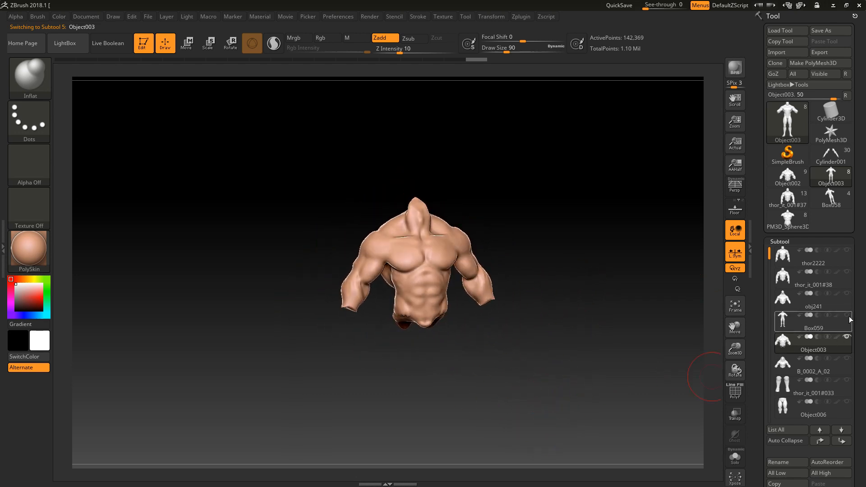
Switch to the Box059 subtool and back to Object003 to compare their upper-body shapes
{"action": "left_click", "coordinate": [850, 320]}
{"action": "left_click_drag", "start_coordinate": [607, 341], "coordinate": [514, 379]}
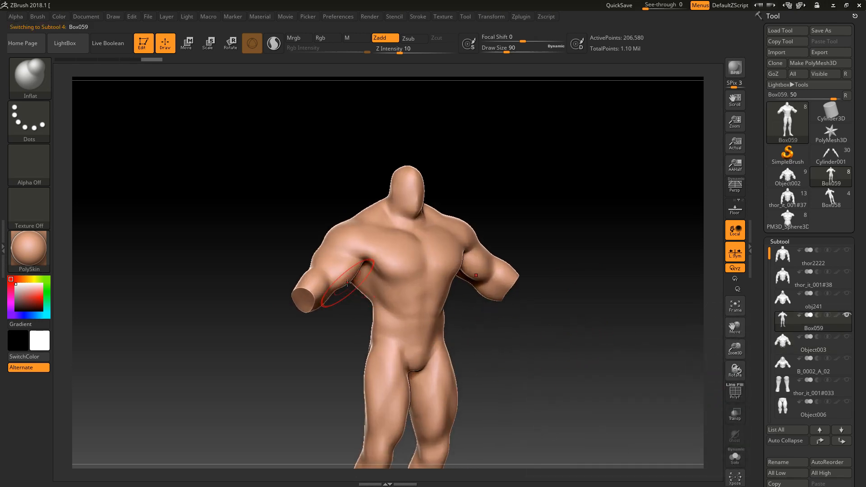
{"action": "left_click", "coordinate": [812, 343]}
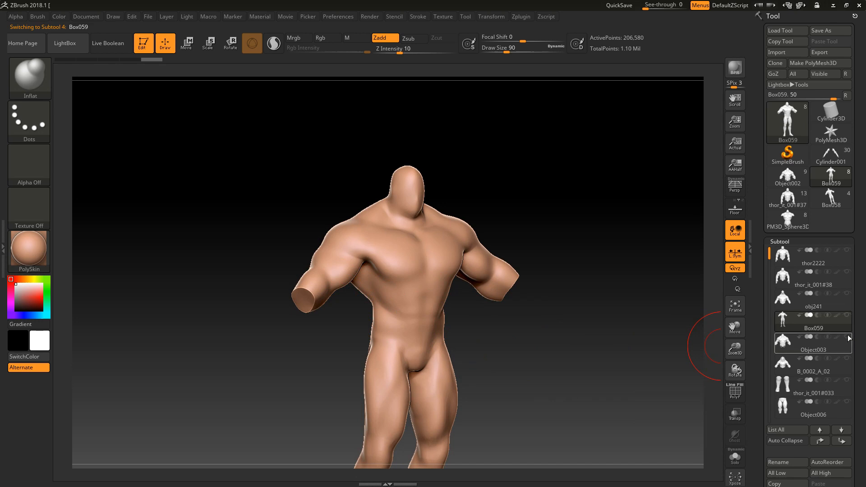
{"action": "left_click_drag", "start_coordinate": [375, 396], "coordinate": [556, 387]}
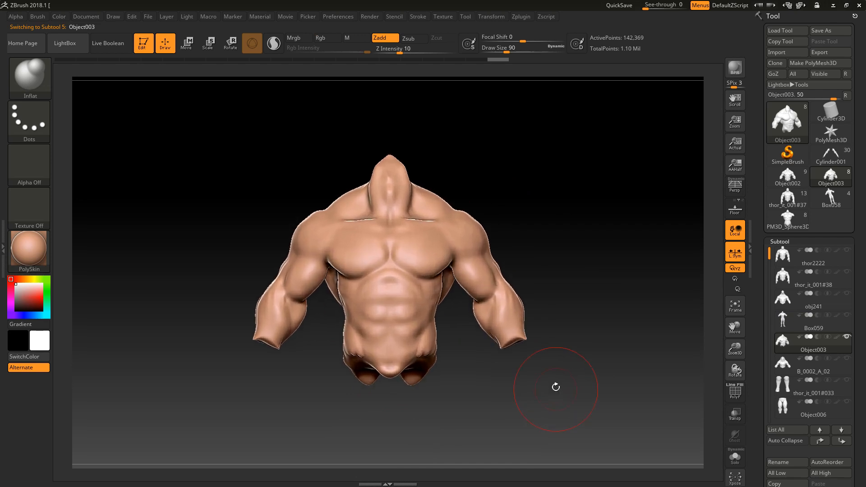
{"action": "mouse_move", "coordinate": [553, 247]}
{"action": "left_mouse_down", "text": "alt"}
{"action": "mouse_move", "coordinate": [549, 218]}
{"action": "mouse_move", "coordinate": [551, 248]}
{"action": "mouse_move", "coordinate": [573, 248]}
{"action": "mouse_move", "coordinate": [597, 320]}
{"action": "mouse_move", "coordinate": [609, 306]}
{"action": "left_mouse_up", "text": "alt"}
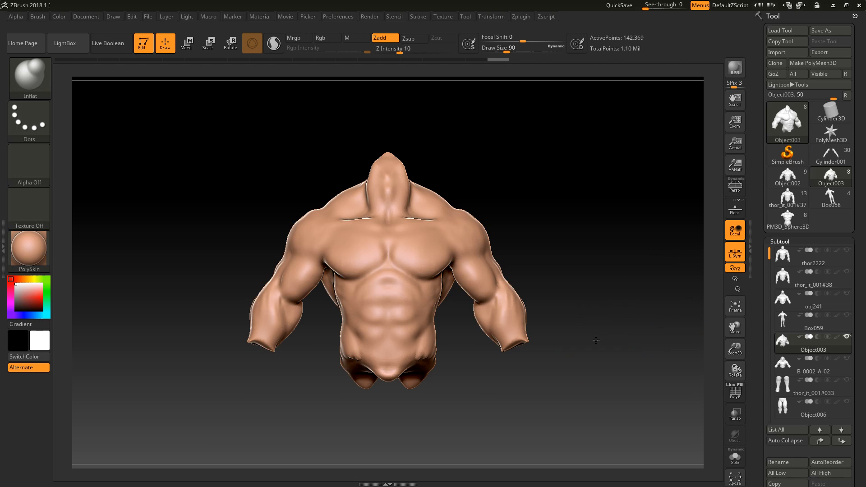
{"action": "left_click_drag", "start_coordinate": [596, 340], "coordinate": [599, 323]}
Switch to the Object002 tool and turn on perspective to view the complete orc character
{"action": "mouse_move", "coordinate": [789, 175]}
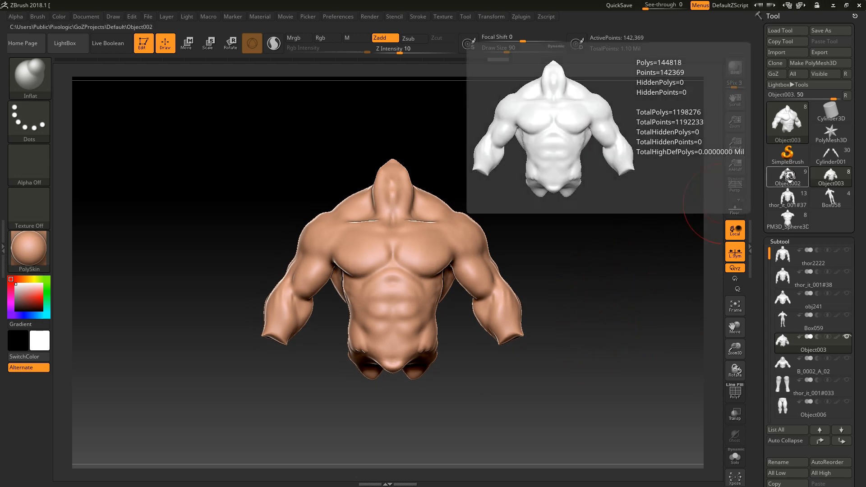
{"action": "left_click_drag", "start_coordinate": [646, 279], "coordinate": [650, 270], "text": "alt"}
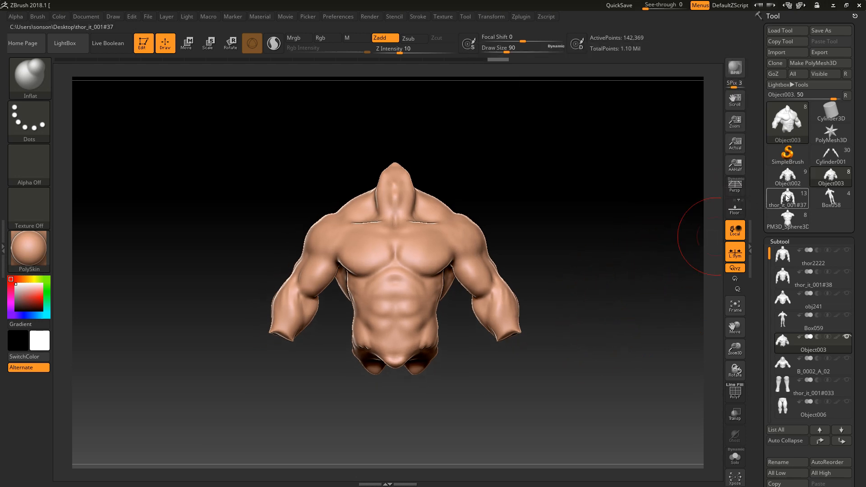
{"action": "left_click", "coordinate": [788, 176]}
{"action": "left_click_drag", "start_coordinate": [697, 284], "coordinate": [636, 329], "text": "alt"}
{"action": "left_click", "coordinate": [736, 194]}
{"action": "left_click_drag", "start_coordinate": [675, 229], "coordinate": [591, 276]}
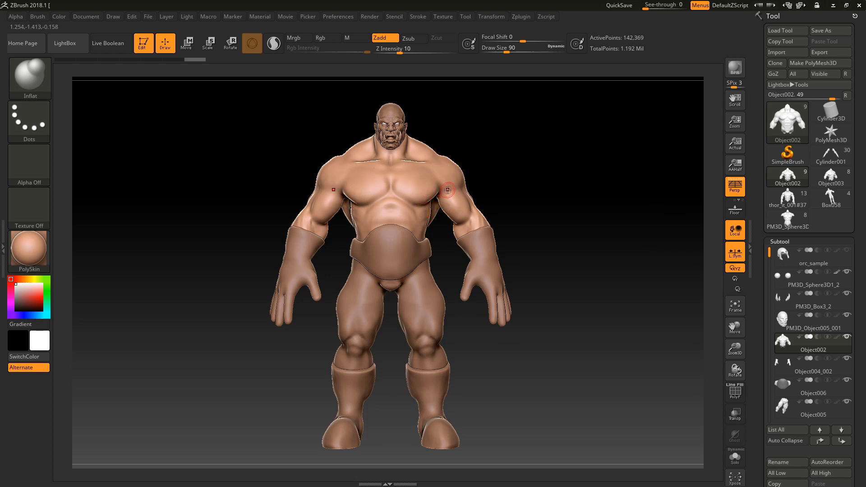
Look through the Box058 and thor_it_001#37 tools, and return to the Object003 torso tool
{"action": "left_click", "coordinate": [831, 198]}
{"action": "key", "text": "f"}
{"action": "mouse_move", "coordinate": [843, 296]}
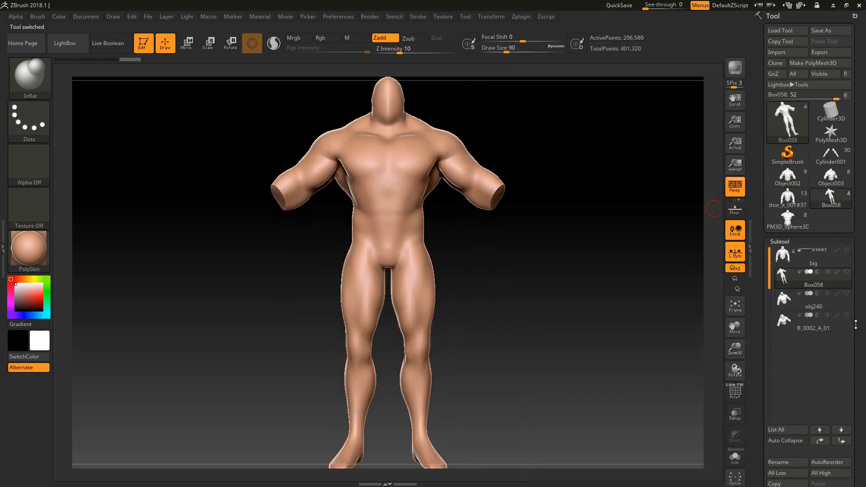
{"action": "left_click", "coordinate": [787, 199]}
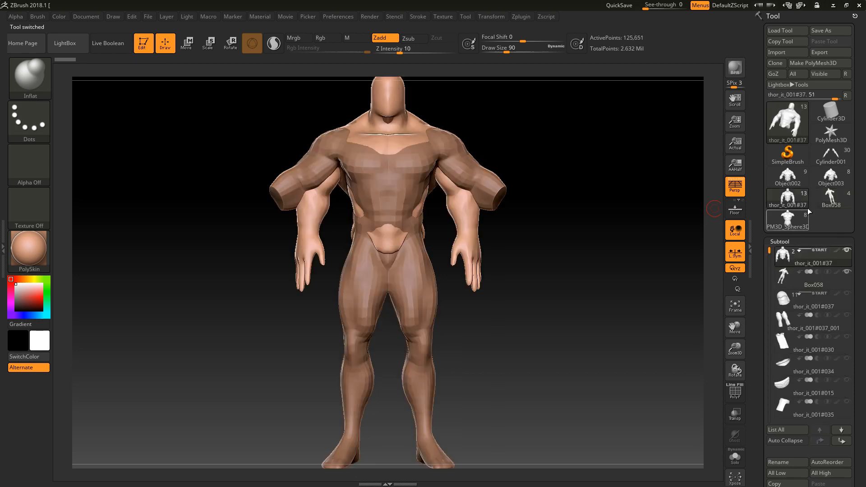
{"action": "left_click", "coordinate": [824, 173]}
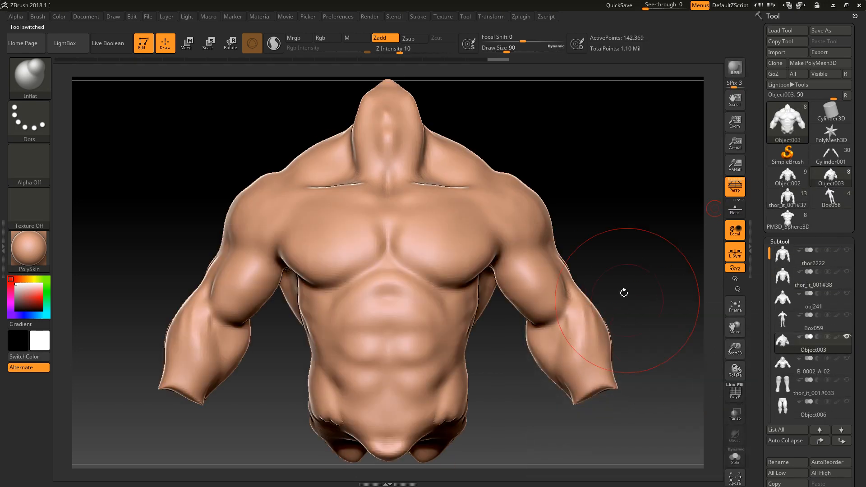
{"action": "left_click_drag", "start_coordinate": [624, 292], "coordinate": [616, 261], "text": "alt"}
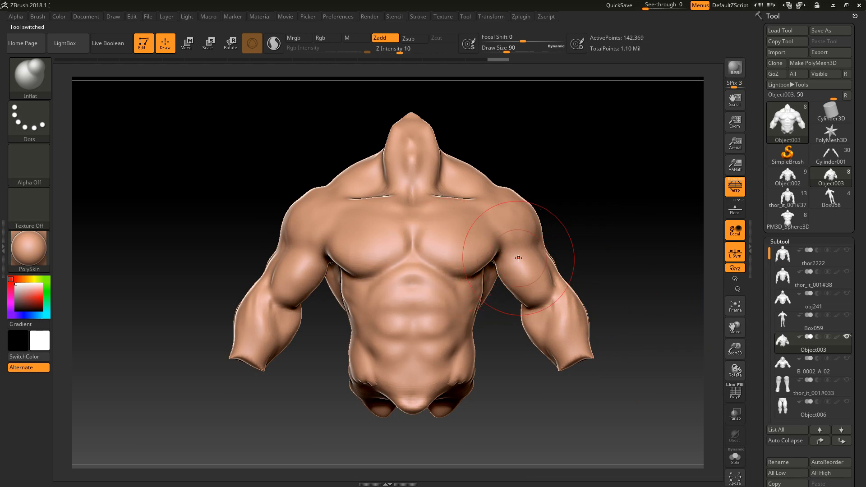
Try brush strokes around the armpit and outer chest of the Object003 torso, and undo them
{"action": "left_click_drag", "start_coordinate": [503, 269], "coordinate": [498, 278], "text": "shift"}
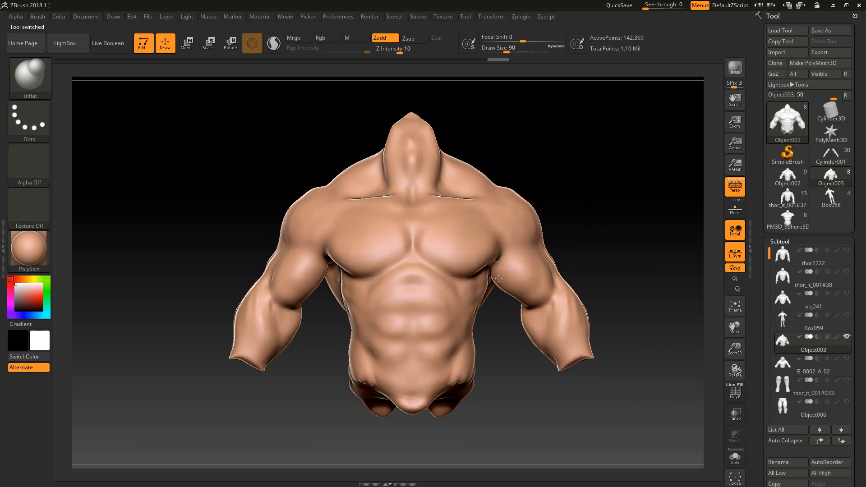
{"action": "key", "text": "ctrl+z"}
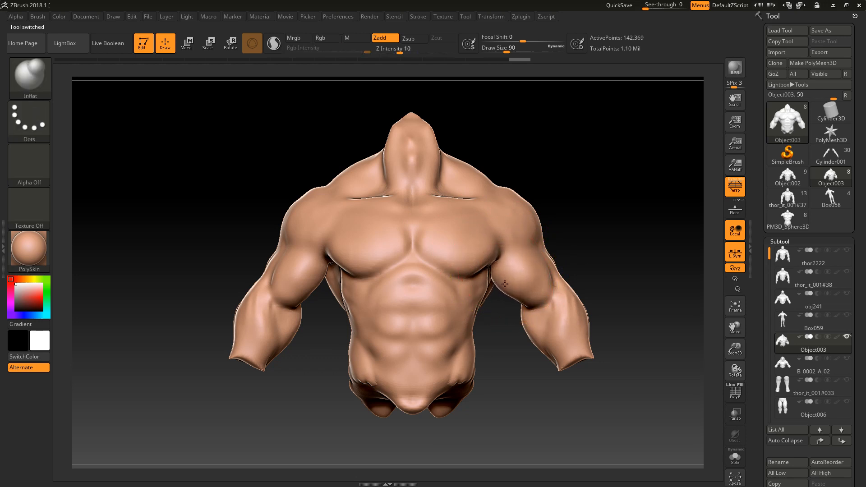
{"action": "key", "text": "ctrl+z"}
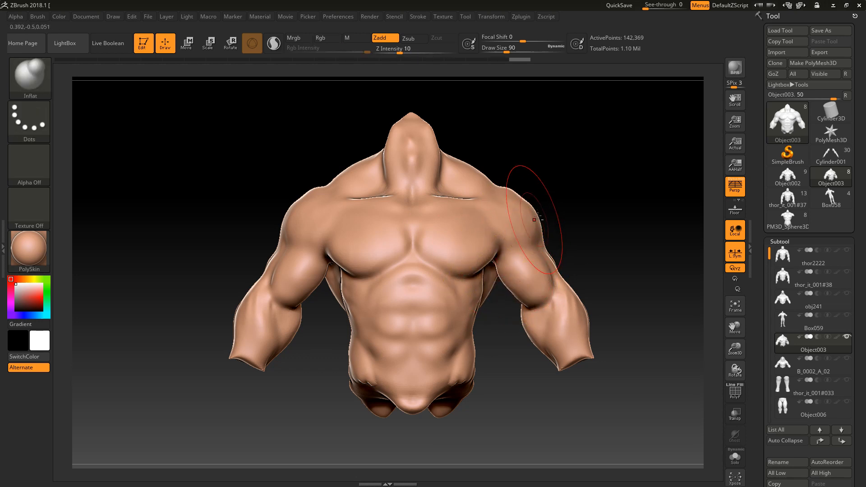
{"action": "key", "text": "f"}
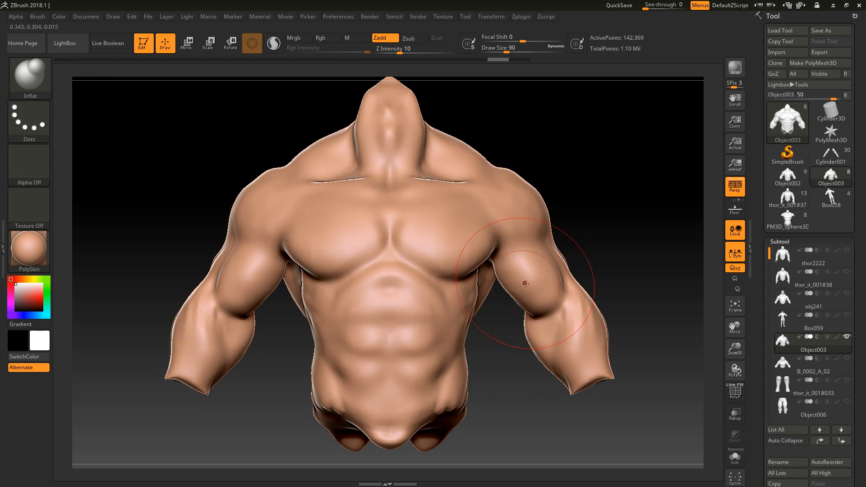
{"action": "mouse_move", "coordinate": [477, 263]}
{"action": "left_mouse_down"}
{"action": "mouse_move", "coordinate": [440, 257]}
{"action": "mouse_move", "coordinate": [439, 238]}
{"action": "left_mouse_up"}
{"action": "key", "text": "ctrl+z"}
Choose the Move Topological brush and mask the torso of Object003, leaving only the arms unmasked
{"action": "left_click", "coordinate": [29, 76]}
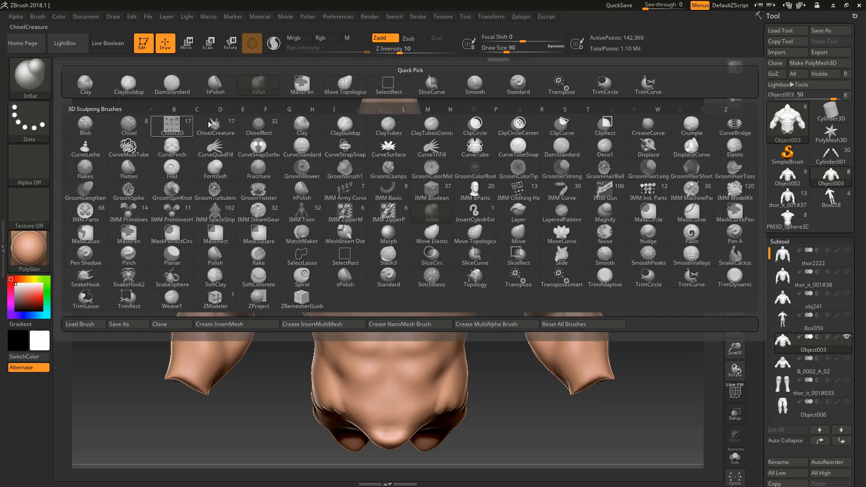
{"action": "left_click", "coordinate": [346, 88]}
{"action": "left_click_drag", "start_coordinate": [503, 306], "coordinate": [501, 342]}
{"action": "left_click_drag", "start_coordinate": [452, 227], "coordinate": [464, 233], "text": "ctrl"}
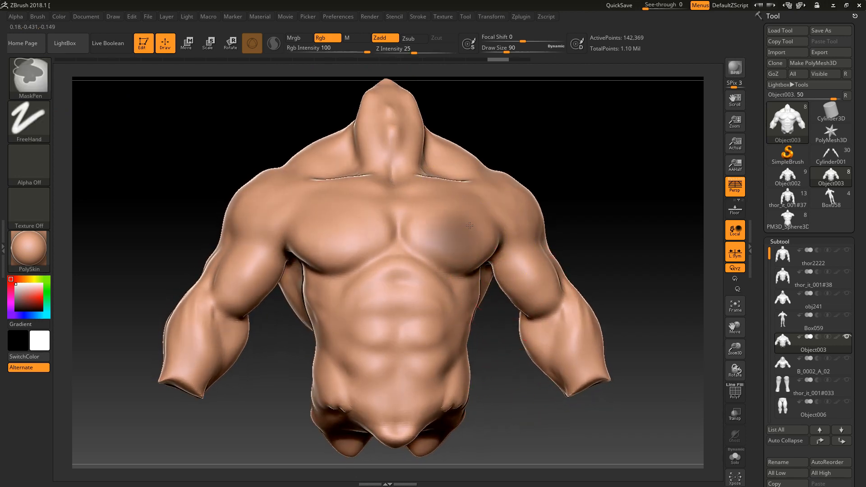
{"action": "left_click", "coordinate": [533, 258], "text": "ctrl+shift"}
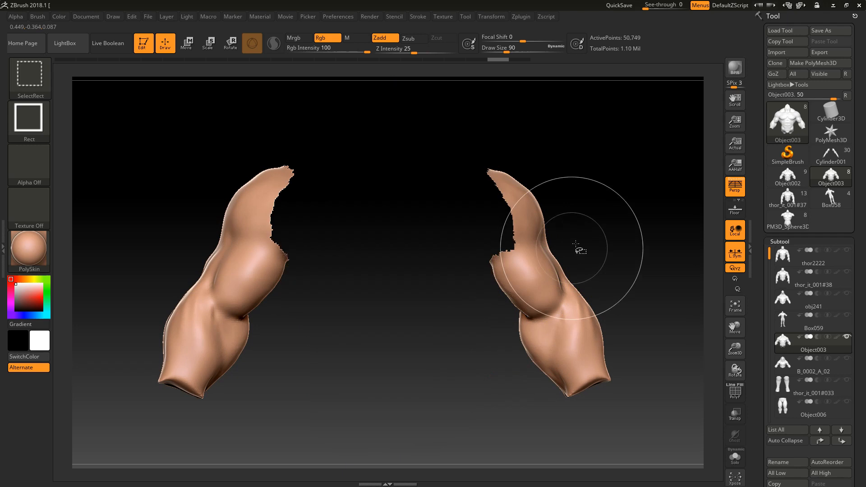
{"action": "left_click", "coordinate": [561, 263], "text": "ctrl+shift"}
{"action": "left_click", "coordinate": [602, 239], "text": "ctrl"}
{"action": "left_click", "coordinate": [605, 237], "text": "ctrl+shift"}
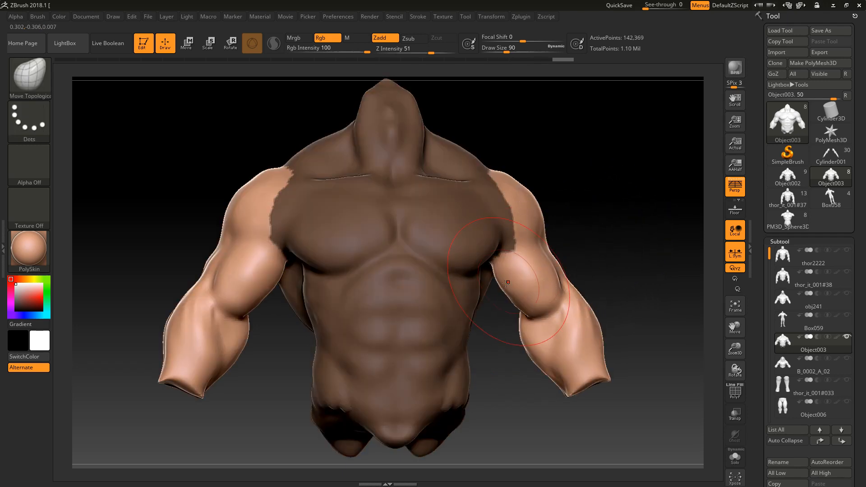
Pull the inner upper arms inward toward the chest at the armpits with the Move Topological brush
{"action": "left_click_drag", "start_coordinate": [497, 323], "coordinate": [507, 274]}
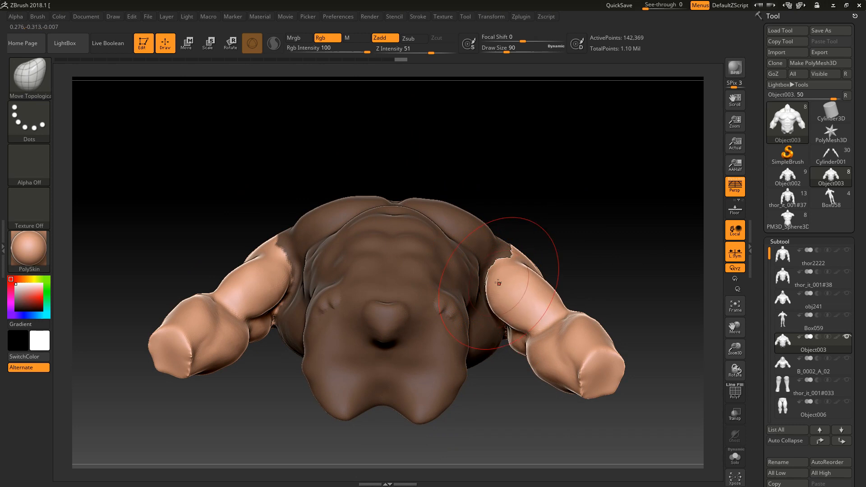
{"action": "left_click_drag", "start_coordinate": [510, 261], "coordinate": [491, 281]}
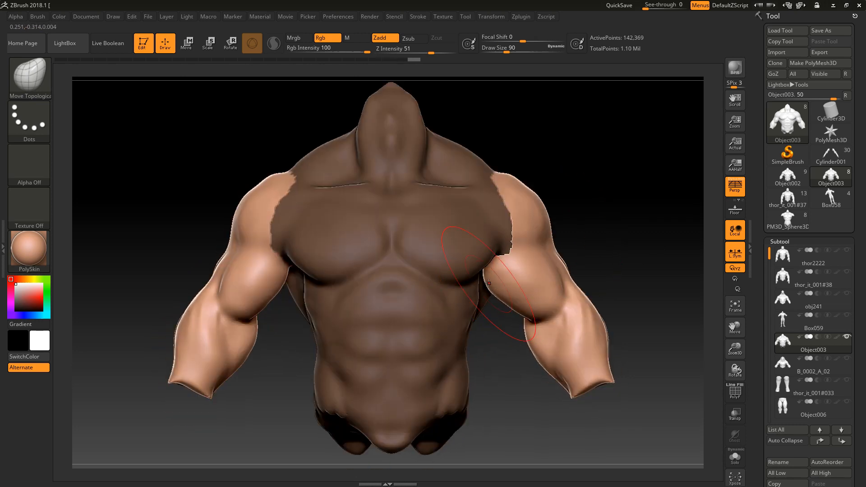
{"action": "mouse_move", "coordinate": [508, 329]}
{"action": "left_mouse_down"}
{"action": "mouse_move", "coordinate": [537, 294]}
{"action": "mouse_move", "coordinate": [509, 295]}
{"action": "left_mouse_up"}
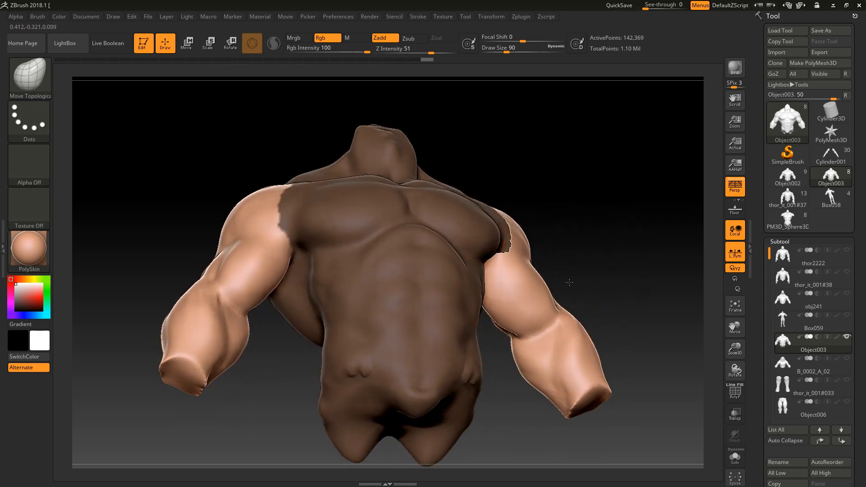
{"action": "left_click_drag", "start_coordinate": [567, 280], "coordinate": [532, 310]}
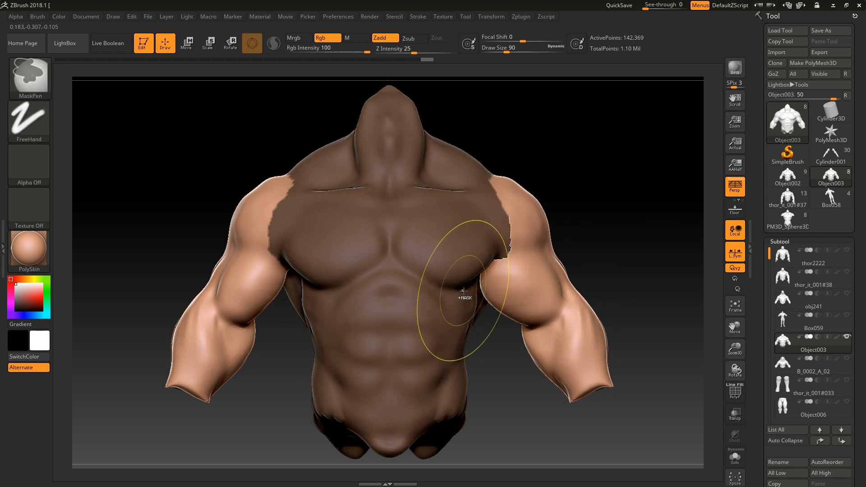
Invert and clear the mask, and smooth the jagged seam between the upper arm and chest
{"action": "key", "text": "ctrl+i"}
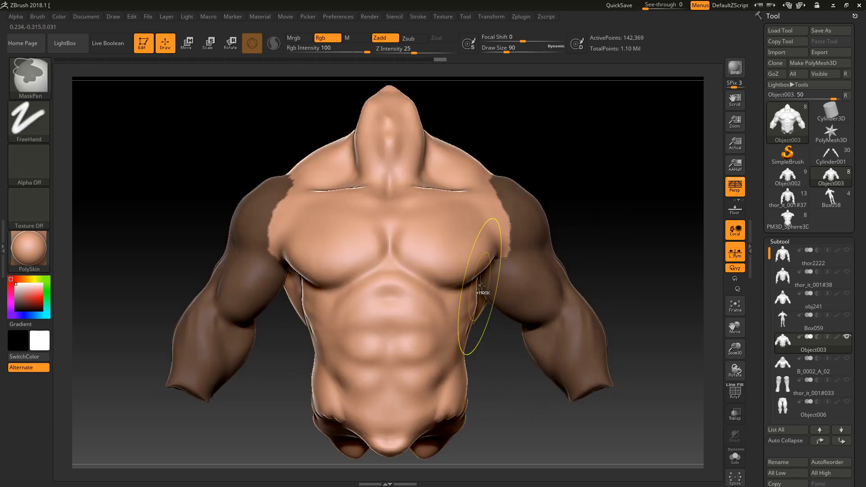
{"action": "left_click_drag", "start_coordinate": [508, 355], "coordinate": [512, 358], "text": "ctrl"}
{"action": "left_click_drag", "start_coordinate": [504, 257], "coordinate": [500, 263], "text": "shift"}
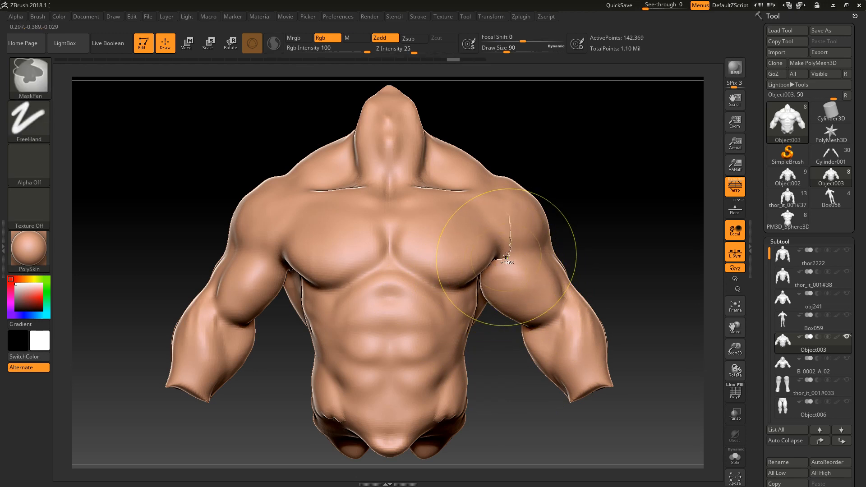
{"action": "left_click_drag", "start_coordinate": [584, 213], "coordinate": [593, 235], "text": "ctrl"}
Step the torso down two subdivision levels and back up to check the arm seam
{"action": "key", "text": "shift+d"}
{"action": "key", "text": "shift+d"}
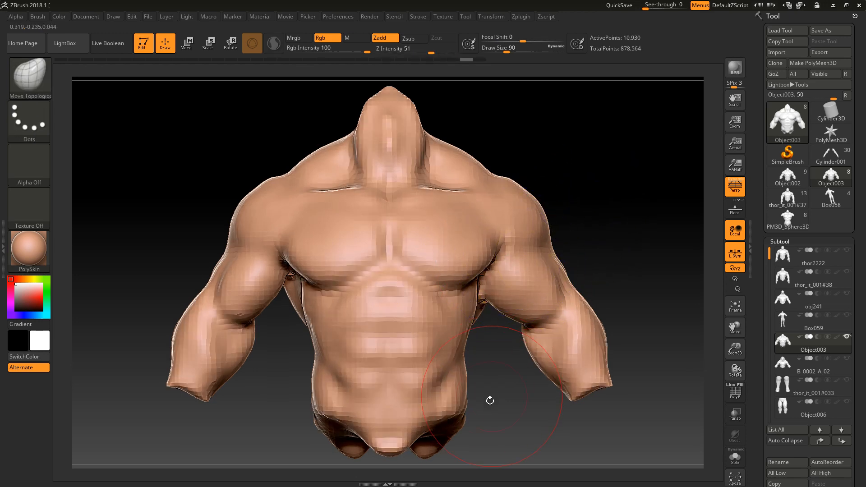
{"action": "key", "text": "d"}
{"action": "key", "text": "d"}
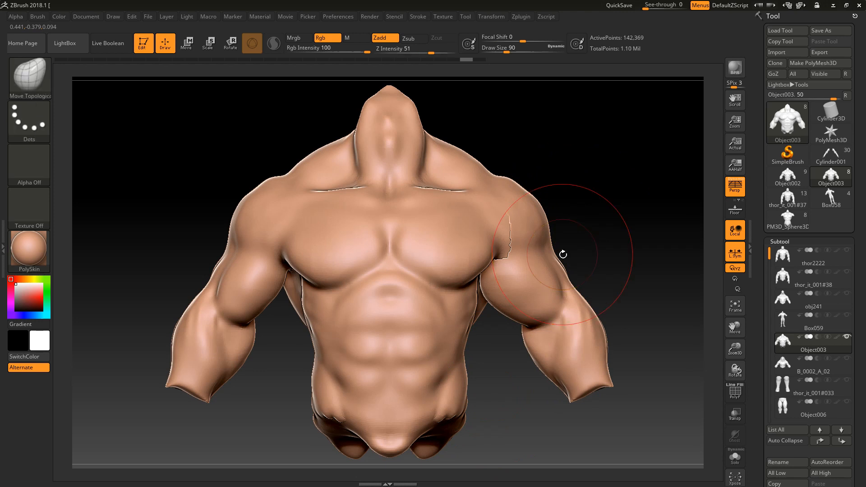
Examine the armpit, biceps and chest seam of the torso from below, from three-quarter angles and from the front
{"action": "left_click_drag", "start_coordinate": [619, 249], "coordinate": [589, 269], "text": "alt"}
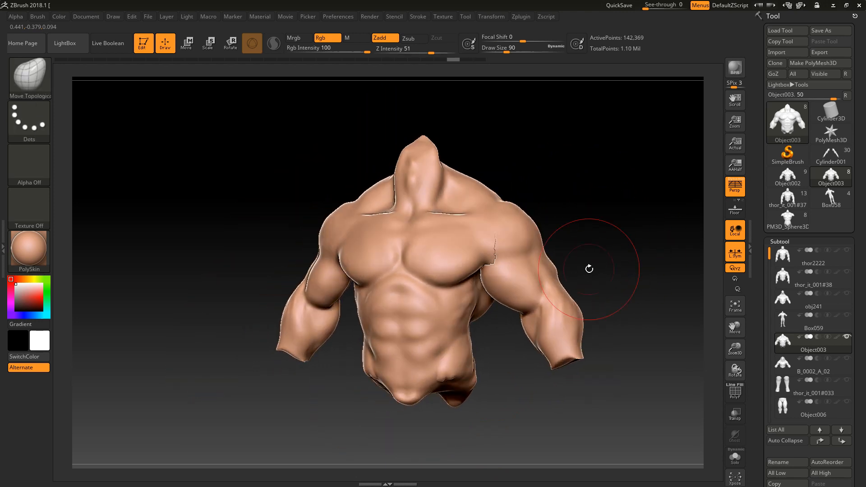
{"action": "left_click_drag", "start_coordinate": [506, 358], "coordinate": [518, 273]}
{"action": "left_click_drag", "start_coordinate": [542, 219], "coordinate": [555, 251], "text": "alt"}
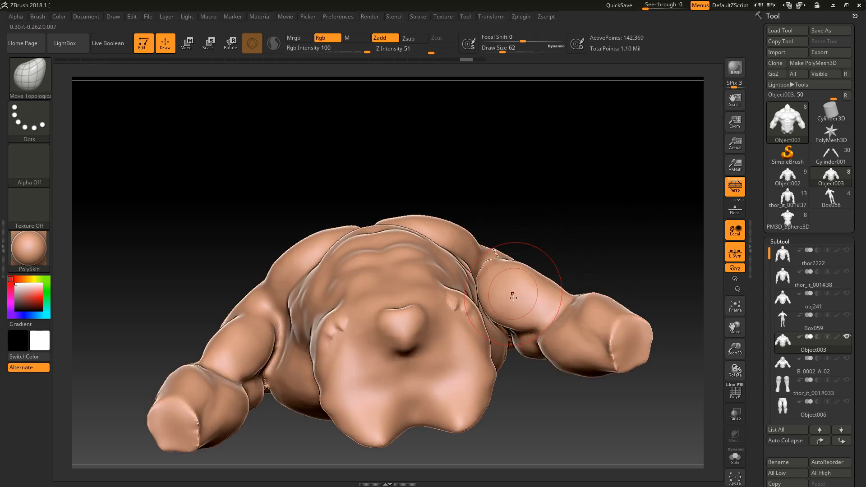
{"action": "left_click_drag", "start_coordinate": [564, 246], "coordinate": [548, 283]}
{"action": "left_click_drag", "start_coordinate": [520, 364], "coordinate": [523, 304]}
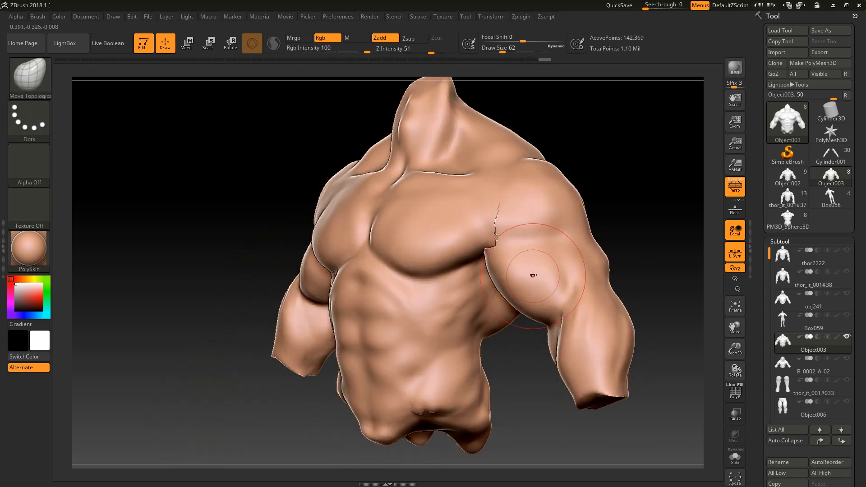
{"action": "mouse_move", "coordinate": [532, 328]}
{"action": "left_mouse_down"}
{"action": "mouse_move", "coordinate": [552, 171]}
{"action": "mouse_move", "coordinate": [560, 290]}
{"action": "mouse_move", "coordinate": [546, 203]}
{"action": "left_mouse_up"}
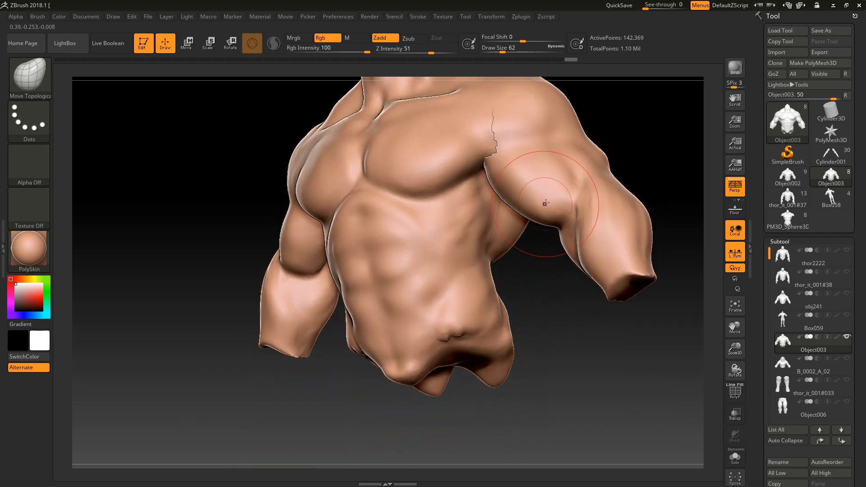
{"action": "mouse_move", "coordinate": [539, 278]}
{"action": "left_mouse_down"}
{"action": "mouse_move", "coordinate": [522, 339]}
{"action": "mouse_move", "coordinate": [544, 228]}
{"action": "mouse_move", "coordinate": [492, 257]}
{"action": "left_mouse_up"}
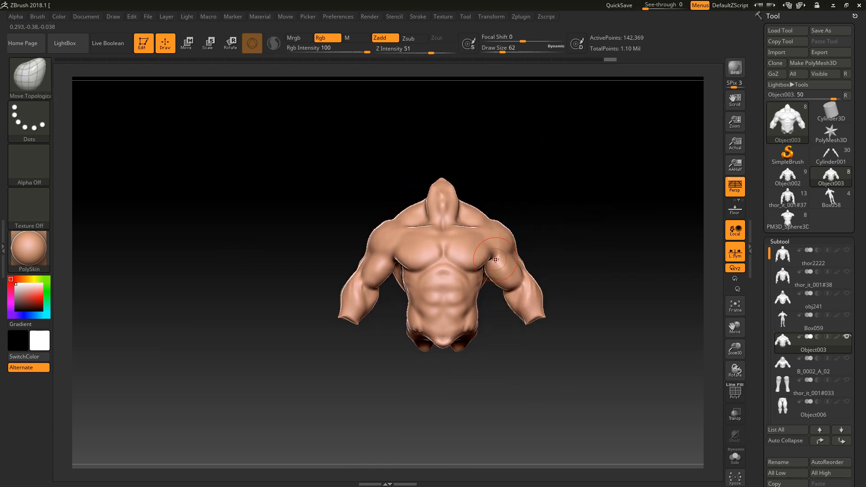
{"action": "scroll", "coordinate": [495, 254], "scroll_direction": "up", "scroll_amount": 5}
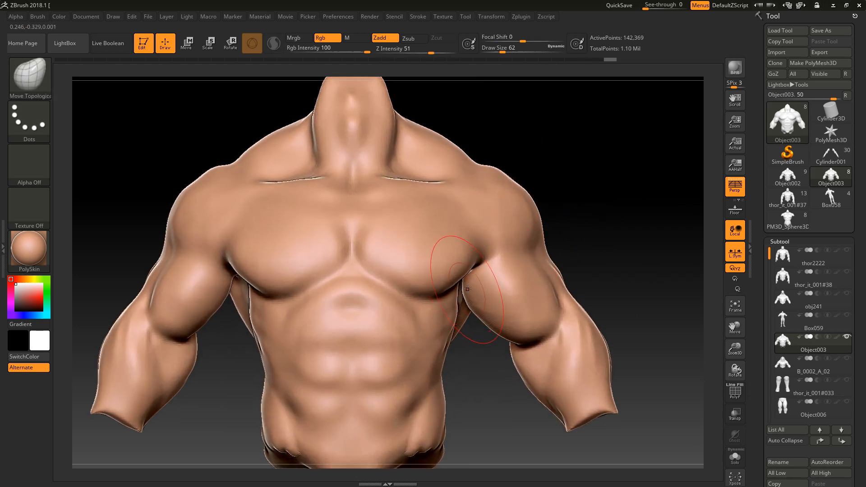
Smooth the armpit crease, and undo a trial mask dab on the front of the shoulder
{"action": "mouse_move", "coordinate": [478, 252]}
{"action": "left_mouse_down", "text": "shift"}
{"action": "mouse_move", "coordinate": [469, 285]}
{"action": "mouse_move", "coordinate": [475, 262]}
{"action": "left_mouse_up", "text": "shift"}
{"action": "left_click", "coordinate": [477, 204], "text": "ctrl"}
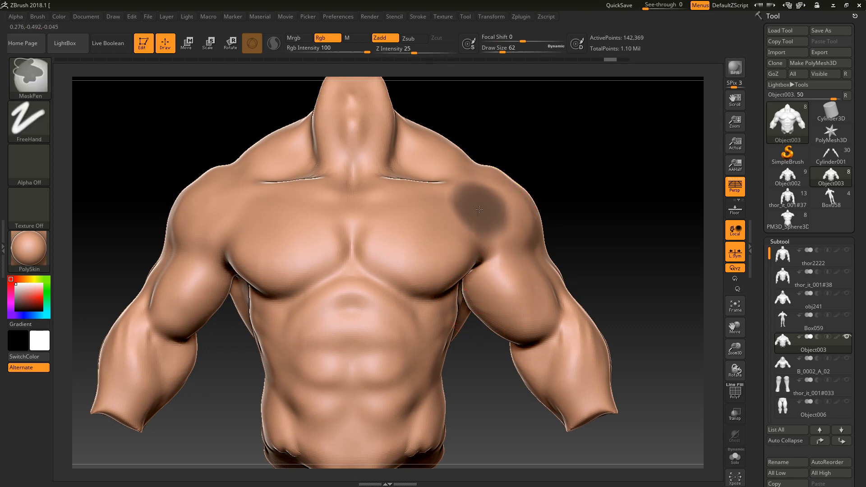
{"action": "key", "text": "ctrl+z"}
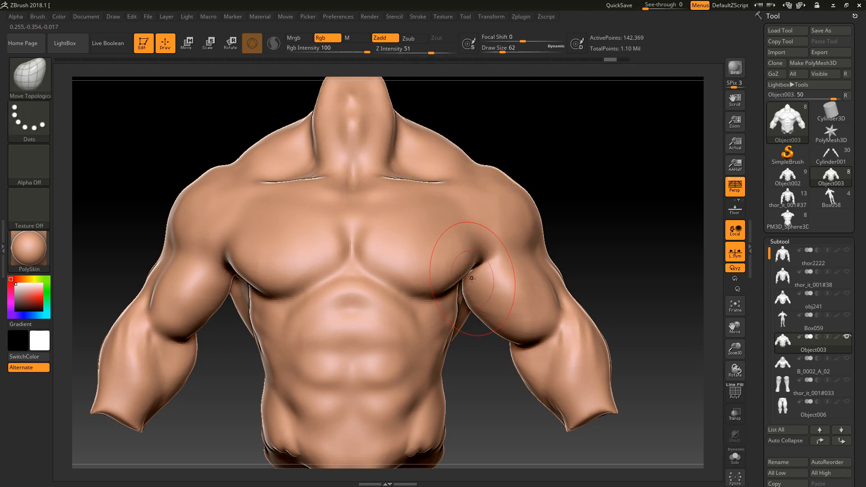
Step back and forward through the undo history to compare the armpit's shape on the whole torso
{"action": "key", "text": "ctrl+z"}
{"action": "key", "text": "f"}
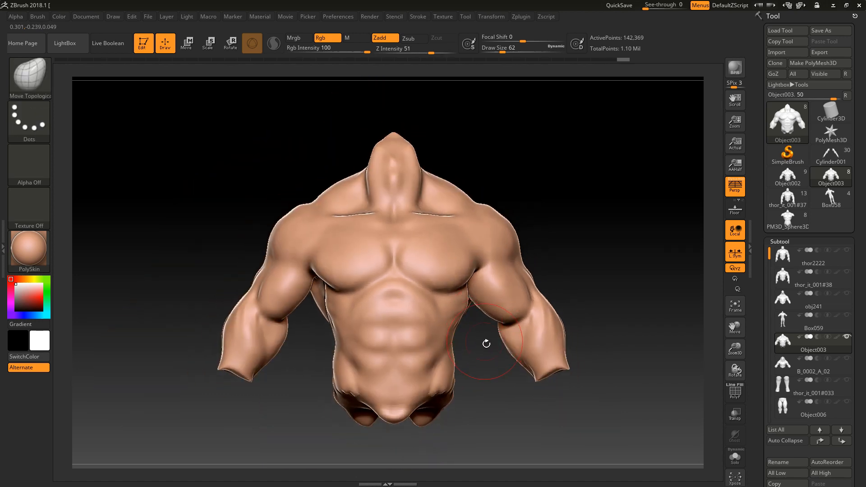
{"action": "key", "text": "ctrl+z"}
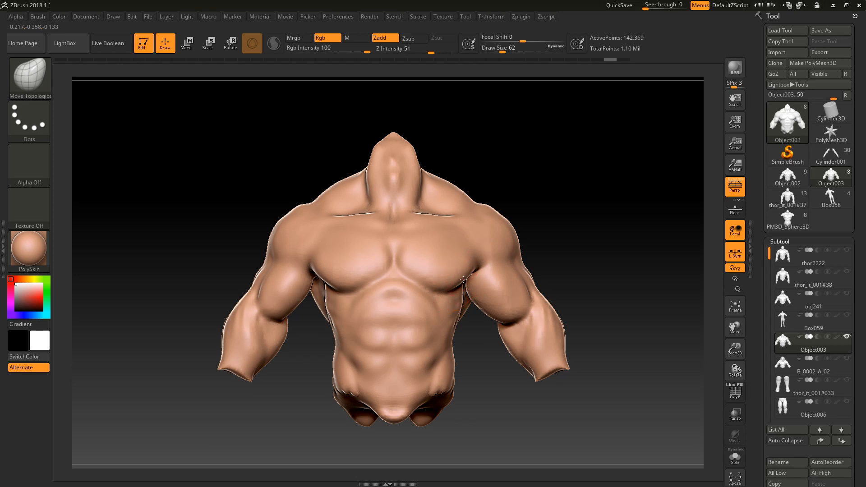
{"action": "key", "text": "ctrl+shift+z"}
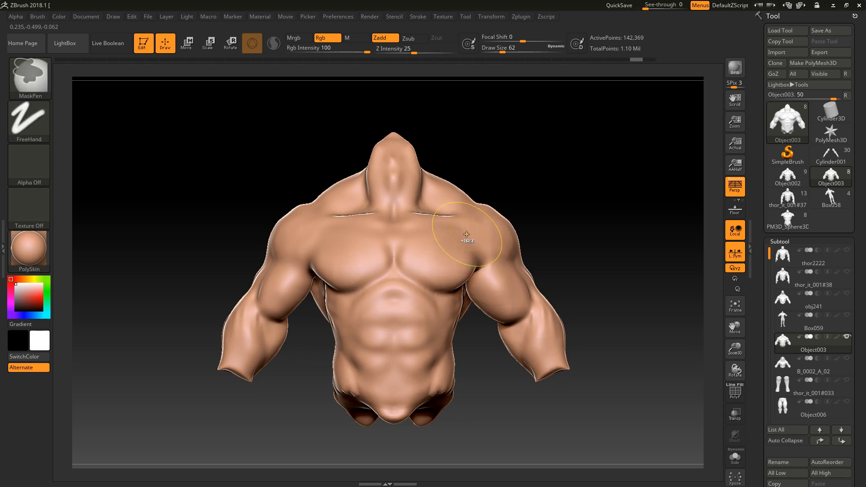
{"action": "key", "text": "ctrl+shift+z"}
{"action": "key", "text": "ctrl+shift+z"}
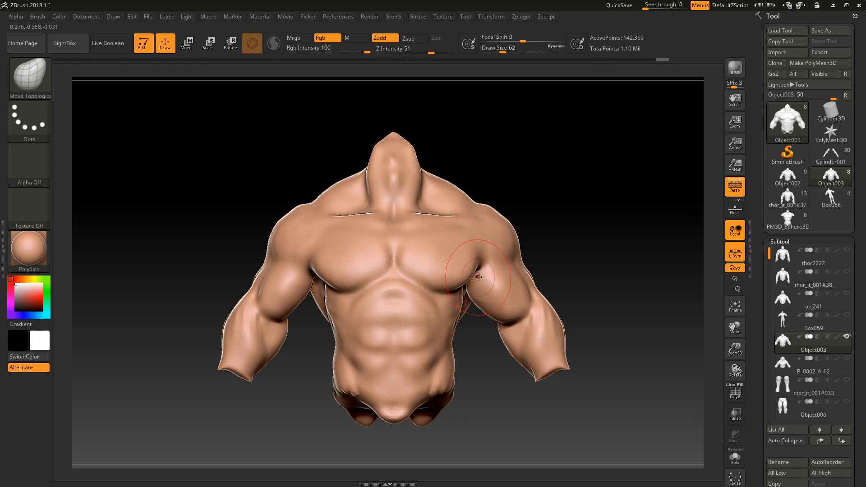
Switch to the Inflat brush and dab the armpit between the chest and upper arm
{"action": "key", "text": "b"}
{"action": "key", "text": "i"}
{"action": "key", "text": "n"}
{"action": "key", "text": "ctrl+shift+z"}
{"action": "mouse_move", "coordinate": [480, 355]}
{"action": "left_mouse_down"}
{"action": "mouse_move", "coordinate": [536, 253]}
{"action": "mouse_move", "coordinate": [448, 279]}
{"action": "left_mouse_up"}
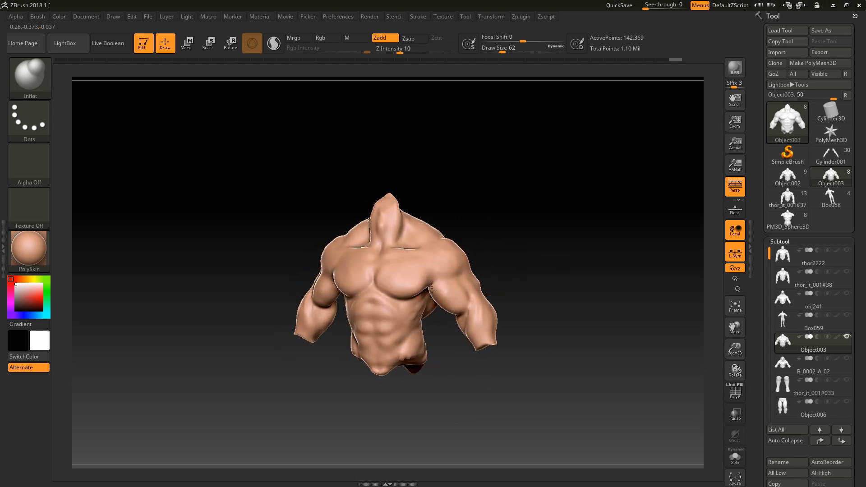
{"action": "left_click", "coordinate": [441, 287]}
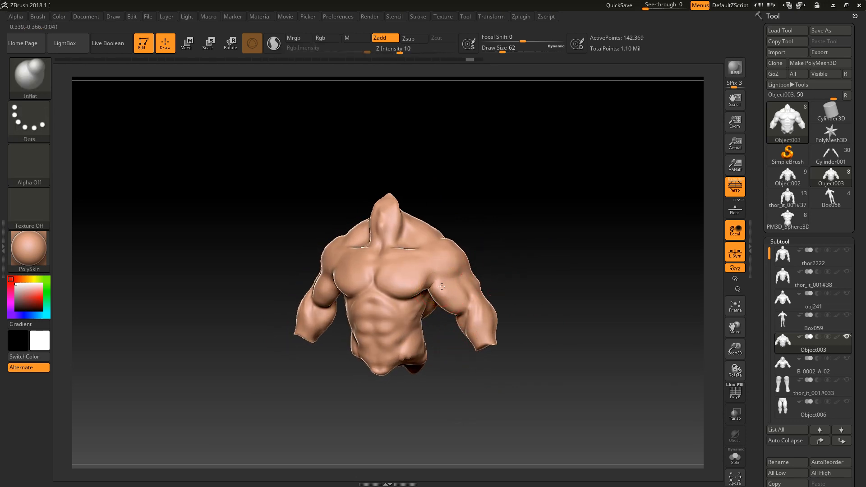
{"action": "left_click_drag", "start_coordinate": [453, 373], "coordinate": [433, 315]}
Try mask strokes on the side of the neck and across the armpit, and undo them
{"action": "key", "text": "ctrl"}
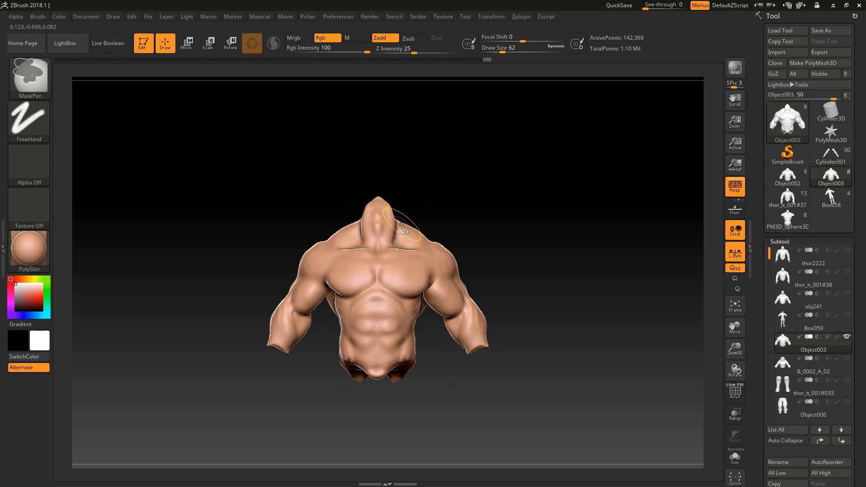
{"action": "mouse_move", "coordinate": [394, 225]}
{"action": "left_mouse_down", "text": "ctrl"}
{"action": "mouse_move", "coordinate": [383, 213]}
{"action": "mouse_move", "coordinate": [406, 234]}
{"action": "left_mouse_up", "text": "ctrl"}
{"action": "left_click_drag", "start_coordinate": [424, 273], "coordinate": [440, 293], "text": "ctrl"}
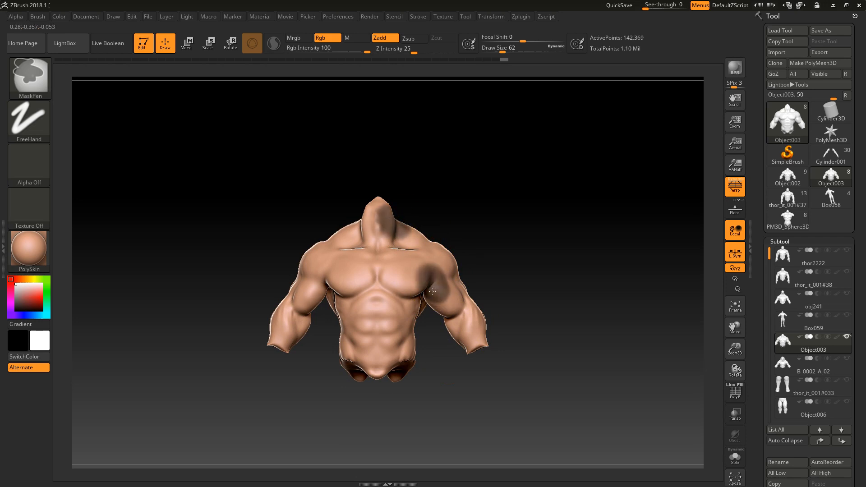
{"action": "key", "text": "ctrl+z"}
{"action": "key", "text": "ctrl+z"}
{"action": "key", "text": "ctrl+z"}
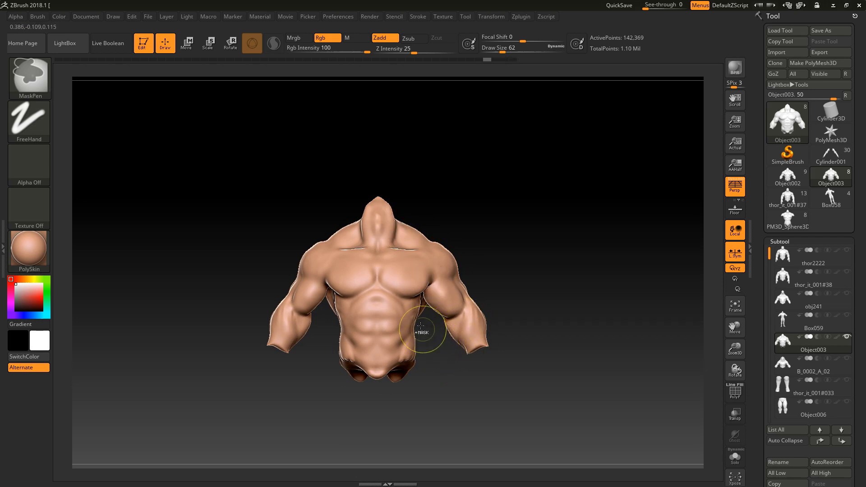
{"action": "key", "text": "ctrl+z"}
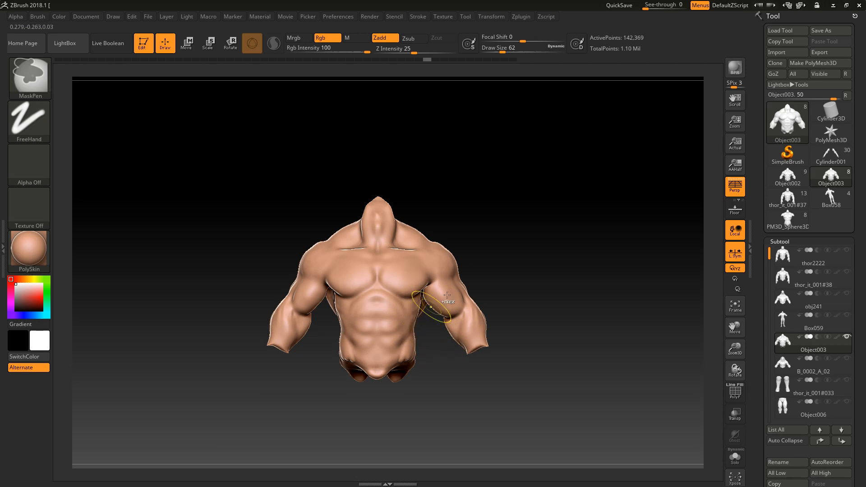
Switch to the B_0002_A_02 low-poly subtool and display it alone, viewed larger from the front
{"action": "left_click_drag", "start_coordinate": [553, 234], "coordinate": [574, 248]}
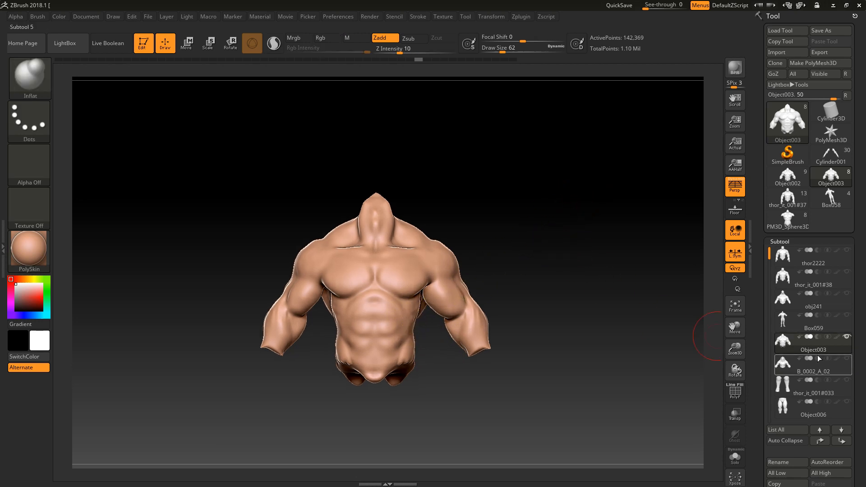
{"action": "left_click", "coordinate": [846, 359]}
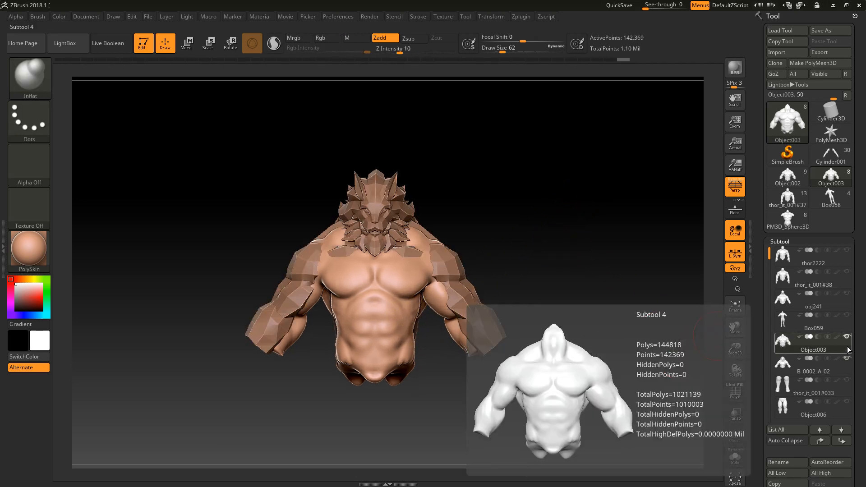
{"action": "left_click", "coordinate": [849, 368]}
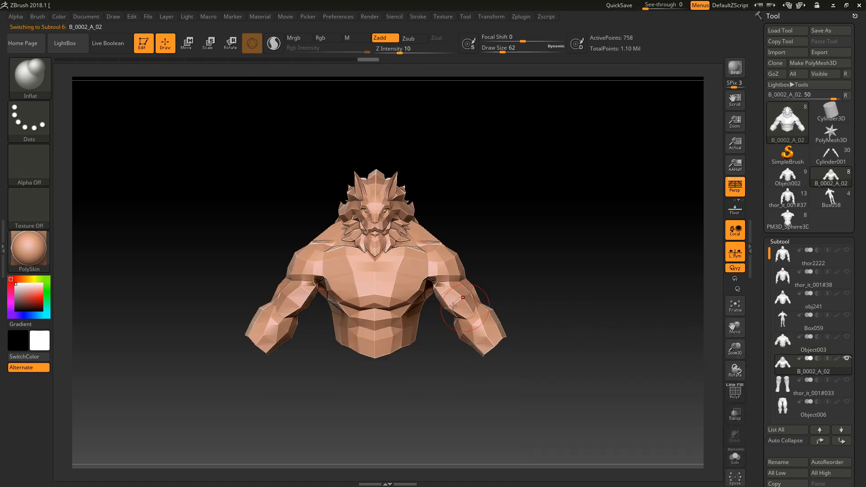
{"action": "left_click_drag", "start_coordinate": [569, 325], "coordinate": [638, 351]}
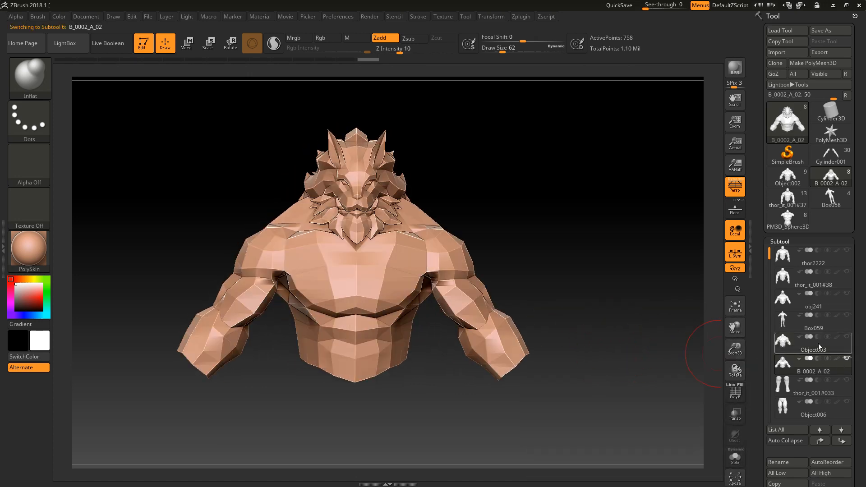
Switch to the Box059 full-body subtool and hide the B_0002_A_02 mesh
{"action": "left_click", "coordinate": [848, 315]}
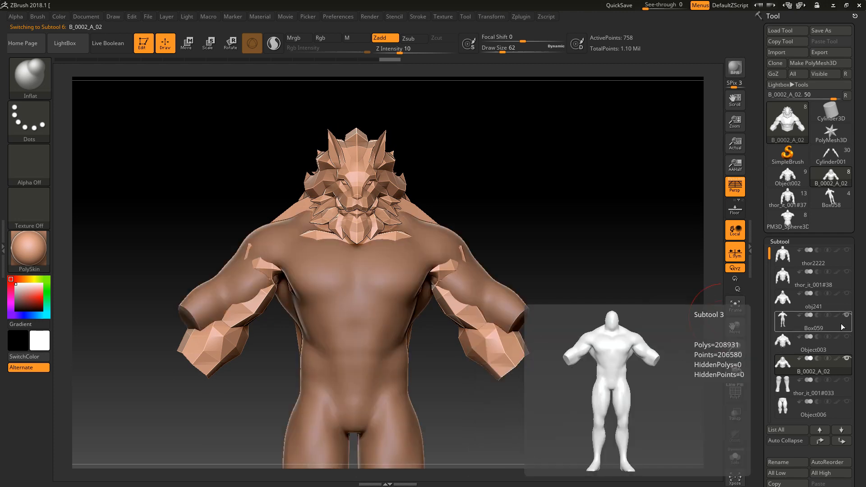
{"action": "left_click", "coordinate": [842, 327]}
{"action": "left_click", "coordinate": [847, 359]}
{"action": "left_click_drag", "start_coordinate": [650, 328], "coordinate": [639, 334]}
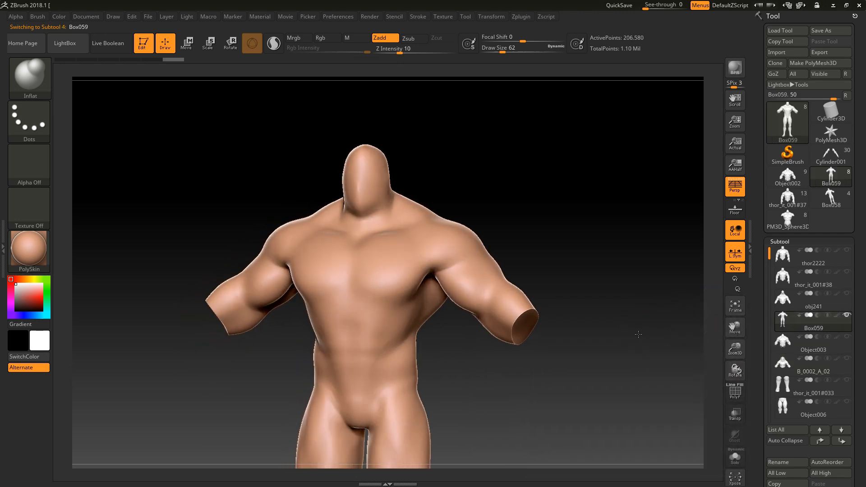
Try a mask dab on the front of both shoulders, and clear it
{"action": "mouse_move", "coordinate": [447, 299]}
{"action": "left_mouse_down"}
{"action": "mouse_move", "coordinate": [504, 352]}
{"action": "mouse_move", "coordinate": [509, 257]}
{"action": "mouse_move", "coordinate": [472, 235]}
{"action": "mouse_move", "coordinate": [444, 257]}
{"action": "mouse_move", "coordinate": [447, 287]}
{"action": "left_mouse_up"}
{"action": "left_click", "coordinate": [435, 232], "text": "ctrl"}
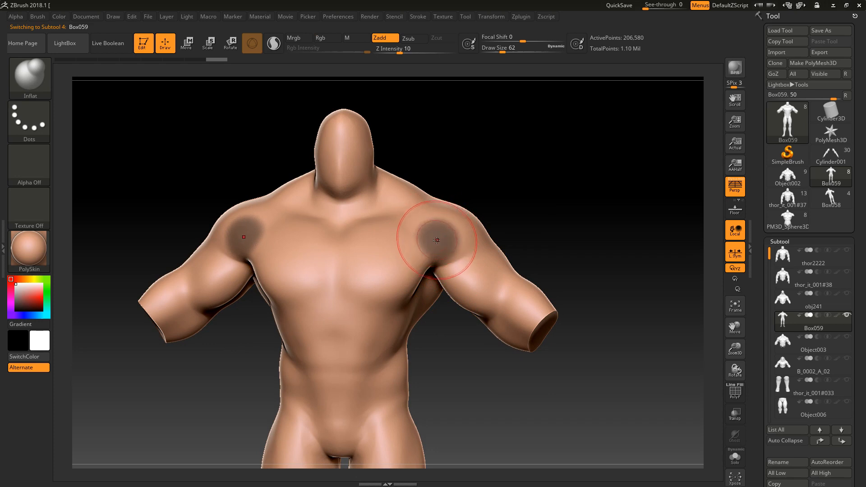
{"action": "key", "text": "ctrl"}
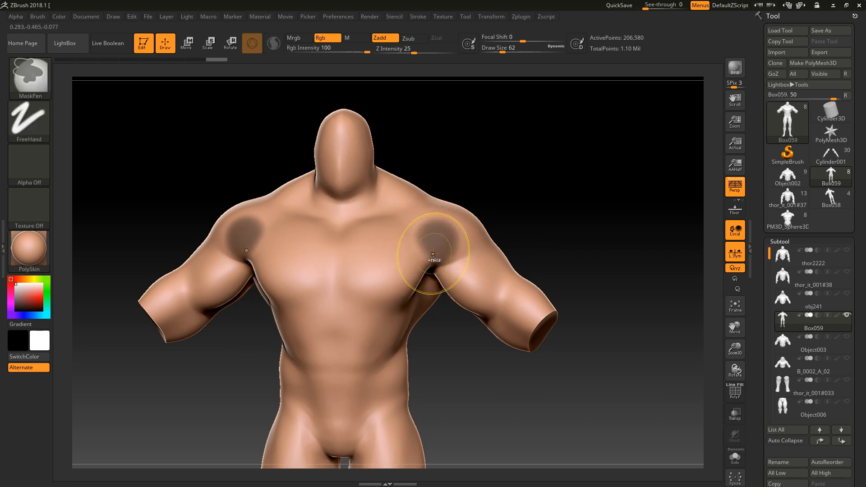
{"action": "left_click_drag", "start_coordinate": [433, 253], "coordinate": [442, 234], "text": "ctrl+alt"}
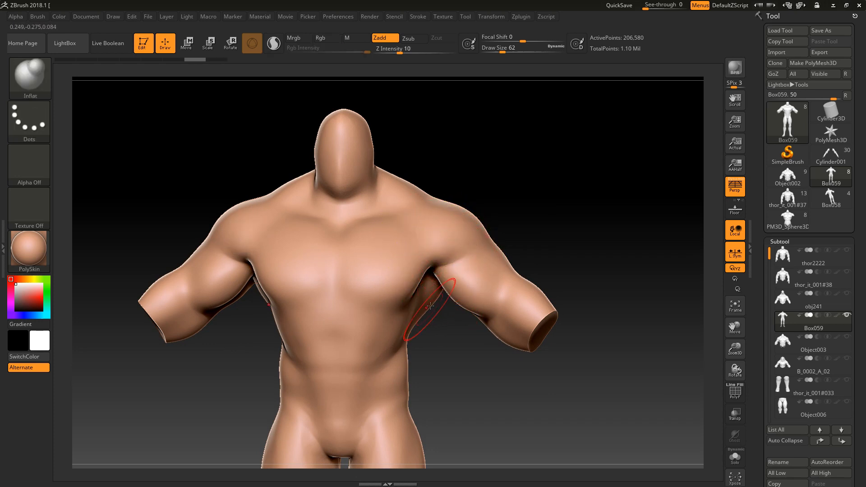
Switch to the Move Topological brush and try adjusting the armpit between the chest and upper arm
{"action": "mouse_move", "coordinate": [438, 277]}
{"action": "left_mouse_down"}
{"action": "mouse_move", "coordinate": [420, 278]}
{"action": "mouse_move", "coordinate": [452, 294]}
{"action": "left_mouse_up"}
{"action": "key", "text": "b"}
{"action": "key", "text": "m"}
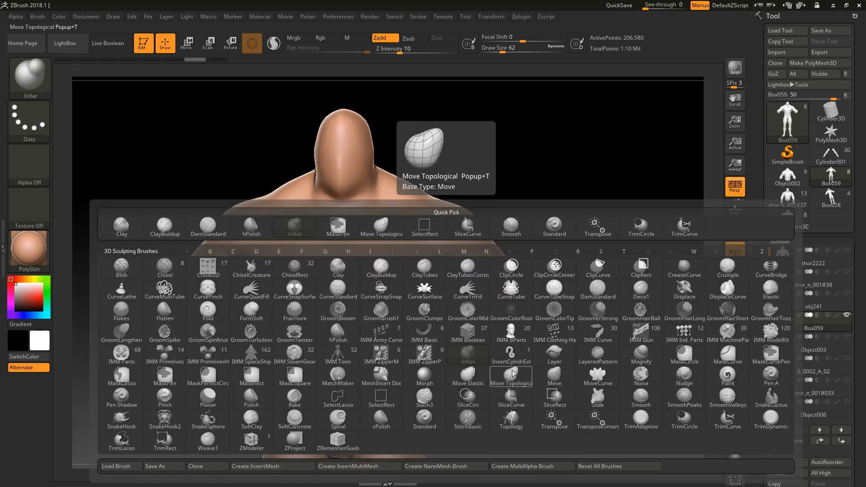
{"action": "key", "text": "t"}
{"action": "left_click_drag", "start_coordinate": [455, 352], "coordinate": [458, 333], "text": "alt"}
{"action": "key", "text": "ctrl+z"}
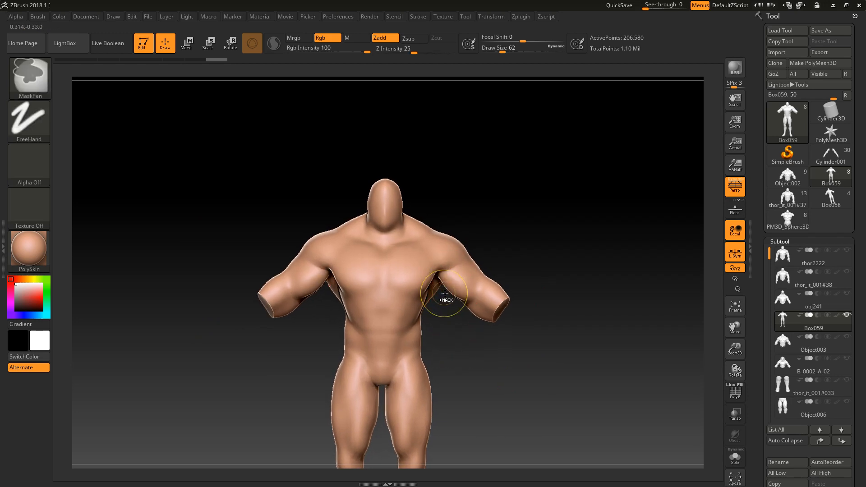
{"action": "left_click_drag", "start_coordinate": [454, 323], "coordinate": [428, 296], "text": "alt"}
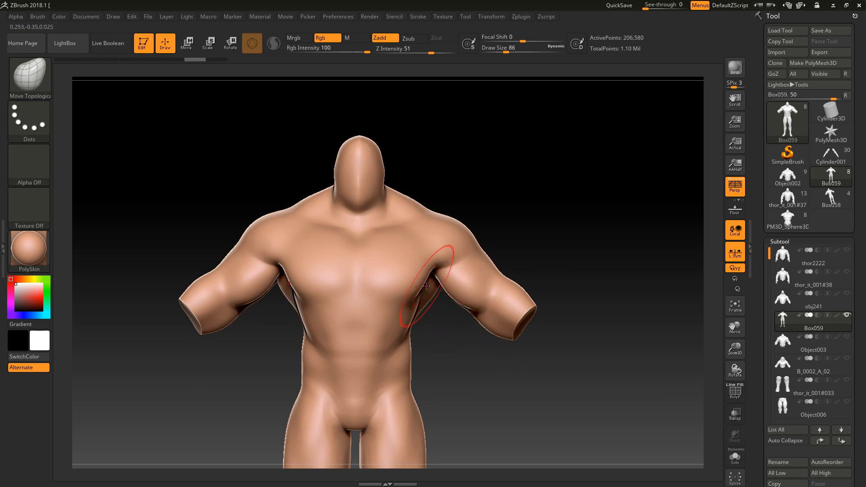
{"action": "left_click_drag", "start_coordinate": [444, 318], "coordinate": [406, 328]}
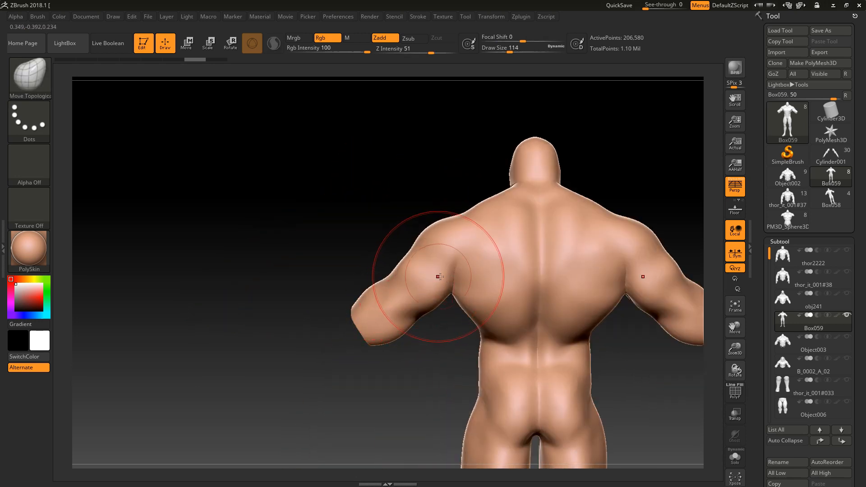
Try mask strokes over the back of the shoulder and across the upper back, and undo them
{"action": "key", "text": "bracketleft"}
{"action": "key", "text": "bracketleft"}
{"action": "mouse_move", "coordinate": [459, 282]}
{"action": "left_mouse_down", "text": "ctrl"}
{"action": "mouse_move", "coordinate": [529, 305]}
{"action": "mouse_move", "coordinate": [486, 301]}
{"action": "left_mouse_up", "text": "ctrl"}
{"action": "left_click_drag", "start_coordinate": [490, 227], "coordinate": [362, 314], "text": "ctrl"}
{"action": "left_click_drag", "start_coordinate": [461, 268], "coordinate": [459, 253], "text": "ctrl"}
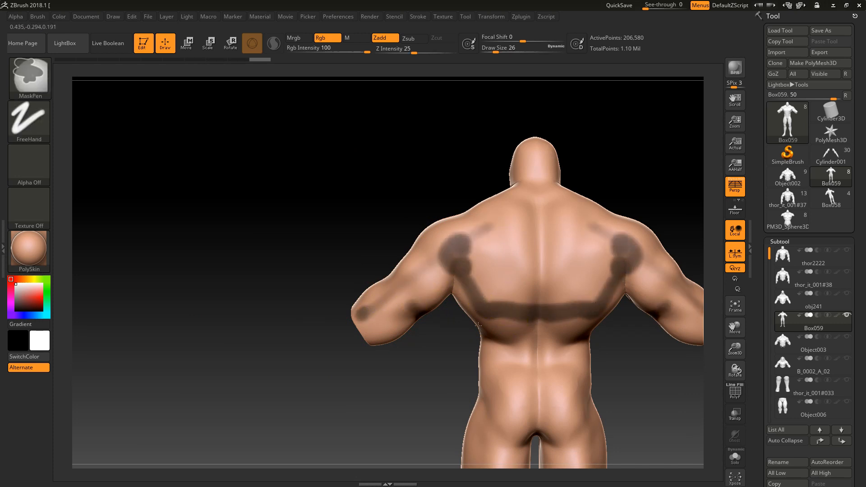
{"action": "mouse_move", "coordinate": [415, 364]}
{"action": "left_mouse_down", "text": "ctrl"}
{"action": "mouse_move", "coordinate": [396, 380]}
{"action": "mouse_move", "coordinate": [439, 381]}
{"action": "mouse_move", "coordinate": [390, 365]}
{"action": "mouse_move", "coordinate": [476, 365]}
{"action": "left_mouse_up", "text": "ctrl"}
{"action": "key", "text": "ctrl+z"}
{"action": "key", "text": "ctrl+z"}
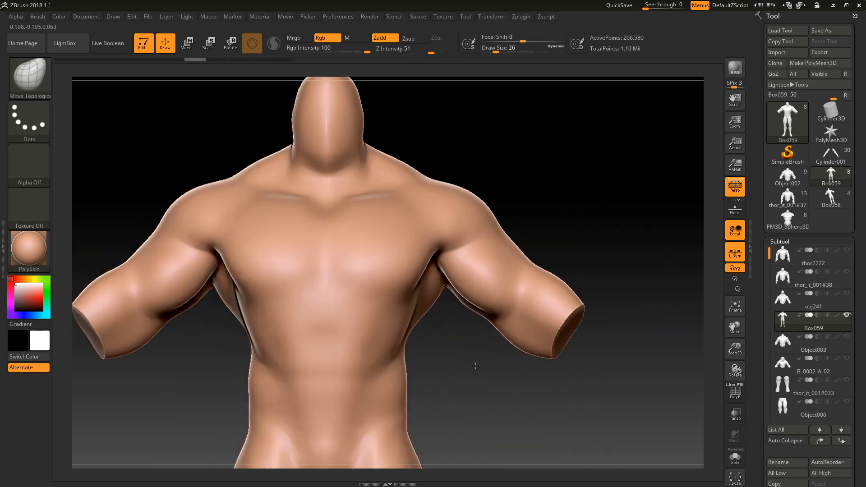
Try reshaping the armpit crease by pulling it up and inward with the Move Topological brush
{"action": "key", "text": "]"}
{"action": "left_click_drag", "start_coordinate": [445, 301], "coordinate": [432, 266]}
{"action": "mouse_move", "coordinate": [439, 321]}
{"action": "left_mouse_down"}
{"action": "mouse_move", "coordinate": [445, 346]}
{"action": "mouse_move", "coordinate": [431, 277]}
{"action": "mouse_move", "coordinate": [435, 287]}
{"action": "mouse_move", "coordinate": [406, 292]}
{"action": "mouse_move", "coordinate": [323, 290]}
{"action": "left_mouse_up"}
{"action": "left_click_drag", "start_coordinate": [407, 328], "coordinate": [434, 306]}
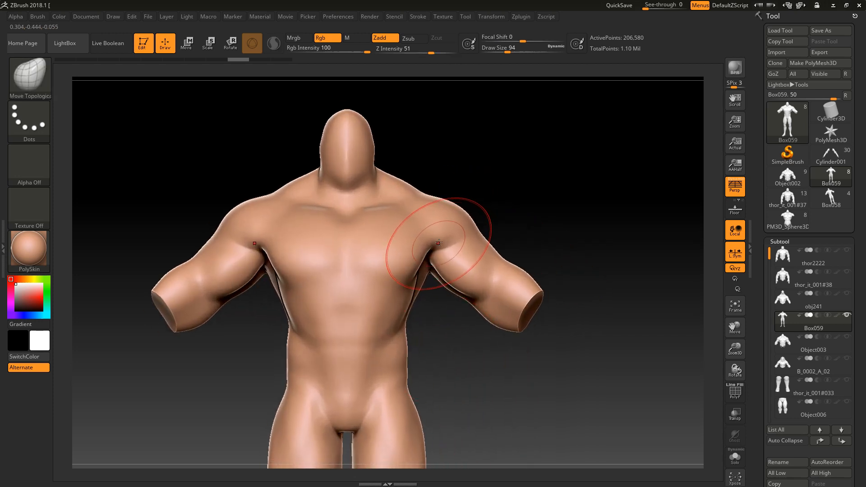
{"action": "left_click_drag", "start_coordinate": [430, 248], "coordinate": [427, 232]}
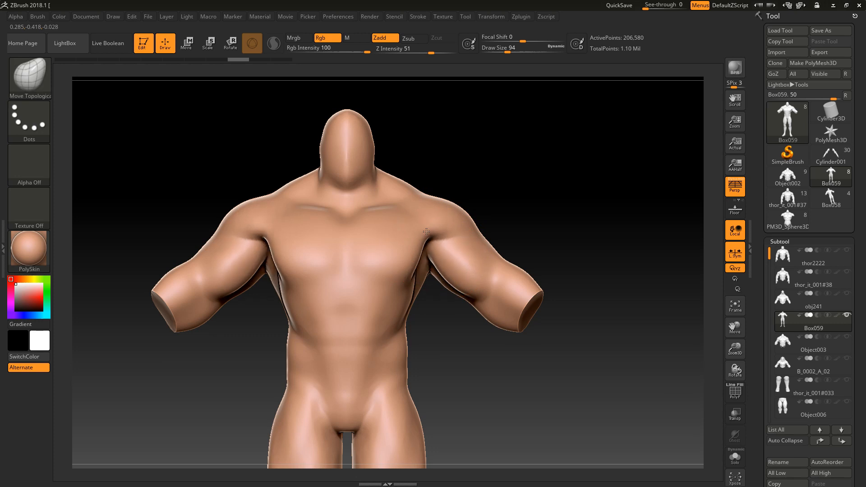
{"action": "left_click_drag", "start_coordinate": [428, 234], "coordinate": [435, 230]}
{"action": "key", "text": "ctrl+z"}
Undo the armpit reshaping on the Box059 body
{"action": "mouse_move", "coordinate": [523, 195]}
{"action": "left_mouse_down"}
{"action": "mouse_move", "coordinate": [488, 230]}
{"action": "mouse_move", "coordinate": [449, 229]}
{"action": "left_mouse_up"}
{"action": "left_click_drag", "start_coordinate": [469, 312], "coordinate": [516, 321]}
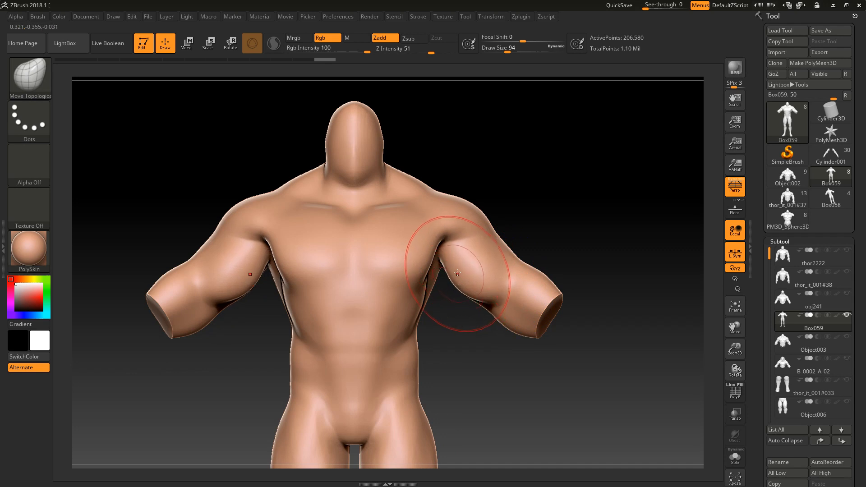
{"action": "key", "text": "ctrl"}
{"action": "key", "text": "ctrl+z"}
{"action": "key", "text": "ctrl+z"}
{"action": "key", "text": "ctrl+z"}
{"action": "mouse_move", "coordinate": [570, 214]}
{"action": "left_mouse_down", "text": "alt"}
{"action": "mouse_move", "coordinate": [567, 201]}
{"action": "mouse_move", "coordinate": [545, 234]}
{"action": "mouse_move", "coordinate": [527, 242]}
{"action": "left_mouse_up", "text": "alt"}
{"action": "key", "text": "ctrl"}
{"action": "key", "text": "ctrl+z"}
{"action": "key", "text": "ctrl+z"}
{"action": "key", "text": "ctrl+z"}
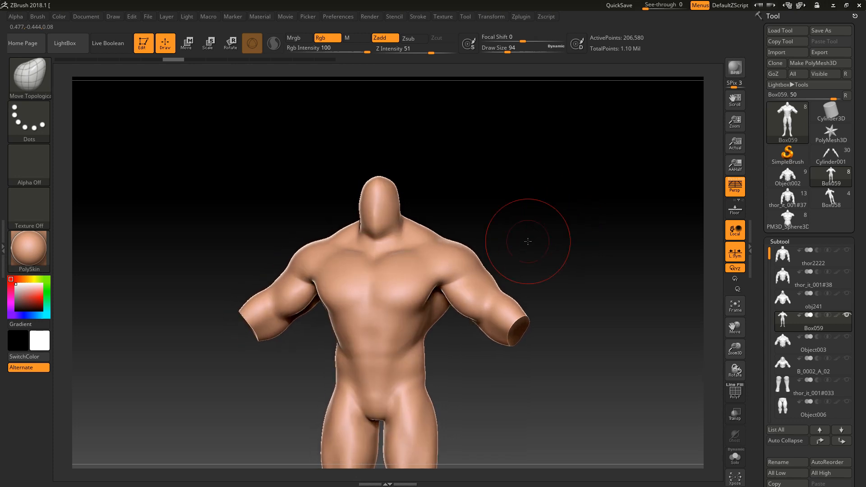
Try masks on the front of the shoulder and over the upper arm, and undo them
{"action": "left_click_drag", "start_coordinate": [478, 254], "coordinate": [484, 249]}
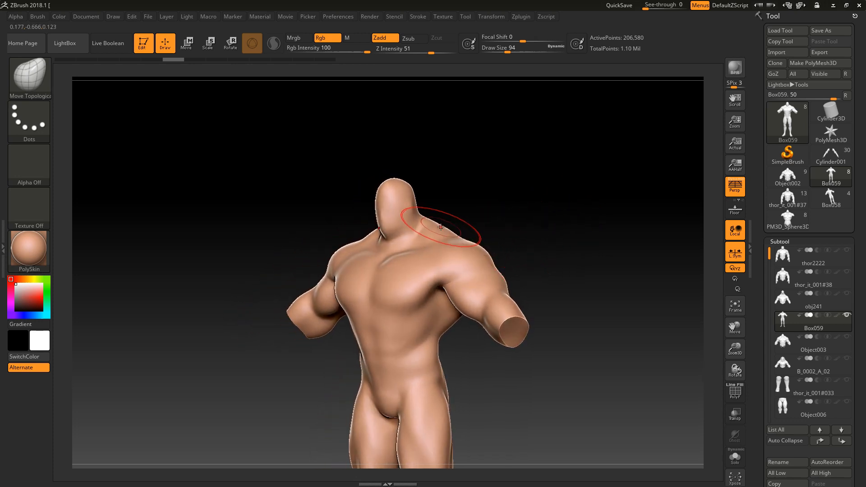
{"action": "mouse_move", "coordinate": [518, 247]}
{"action": "left_mouse_down"}
{"action": "mouse_move", "coordinate": [602, 247]}
{"action": "mouse_move", "coordinate": [448, 262]}
{"action": "left_mouse_up"}
{"action": "key", "text": "ctrl"}
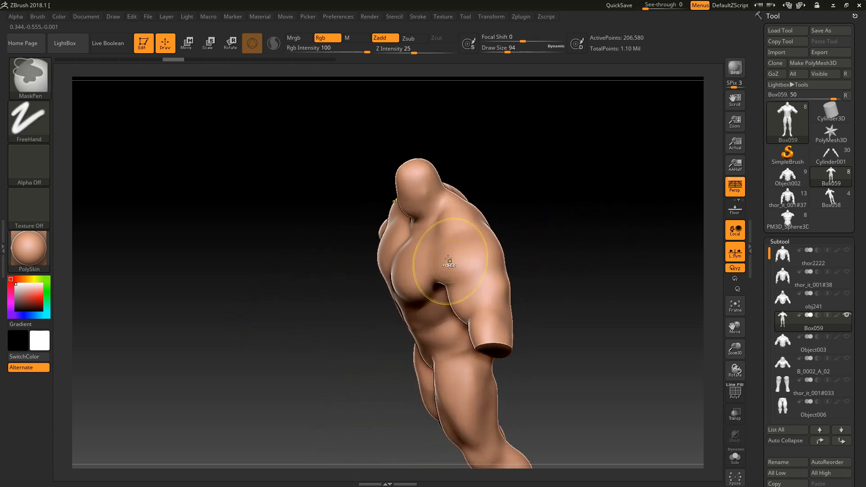
{"action": "key", "text": "ctrl+z"}
{"action": "left_click_drag", "start_coordinate": [532, 230], "coordinate": [567, 198]}
{"action": "left_click_drag", "start_coordinate": [431, 261], "coordinate": [445, 267], "text": "ctrl"}
{"action": "key", "text": "ctrl+z"}
{"action": "left_click_drag", "start_coordinate": [465, 297], "coordinate": [476, 306], "text": "ctrl"}
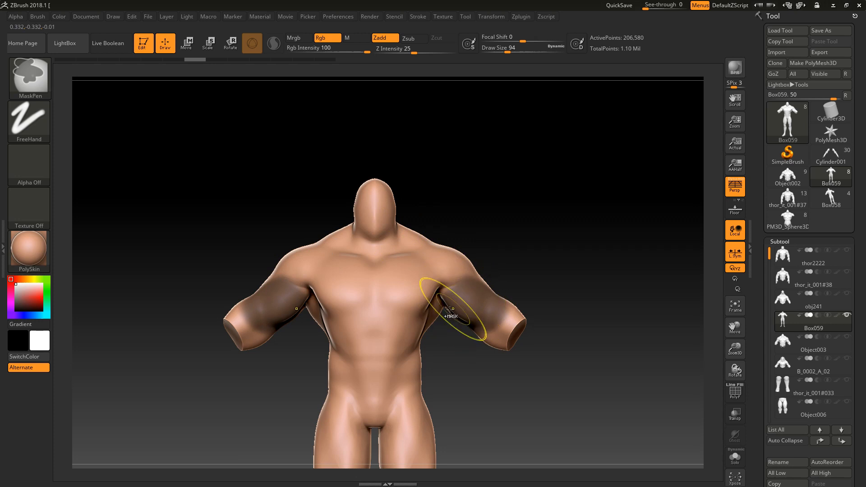
{"action": "key", "text": "ctrl+z"}
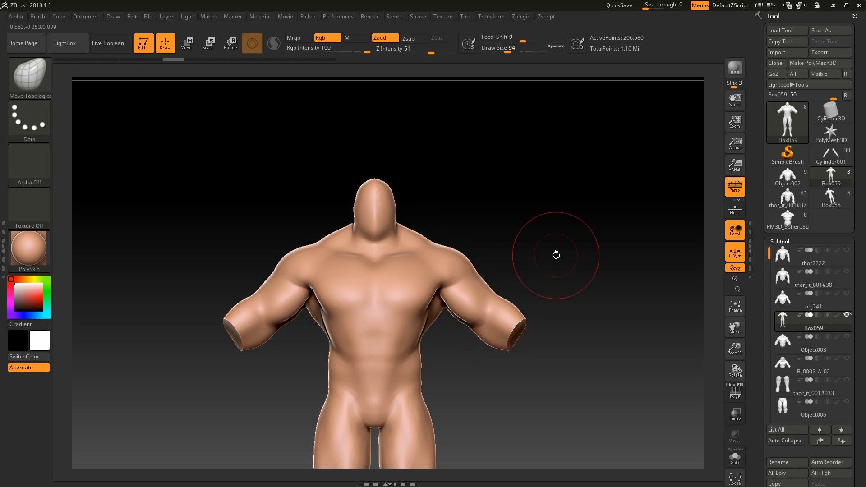
Compare the thor2222 and thor_it_001#38 torso subtools, and leave only thor_it_001#38 displayed
{"action": "left_click_drag", "start_coordinate": [584, 243], "coordinate": [661, 374]}
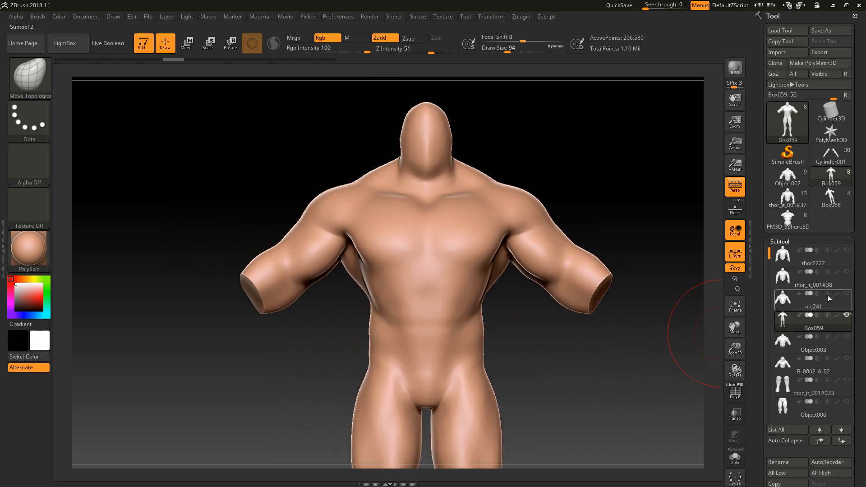
{"action": "left_click", "coordinate": [850, 273]}
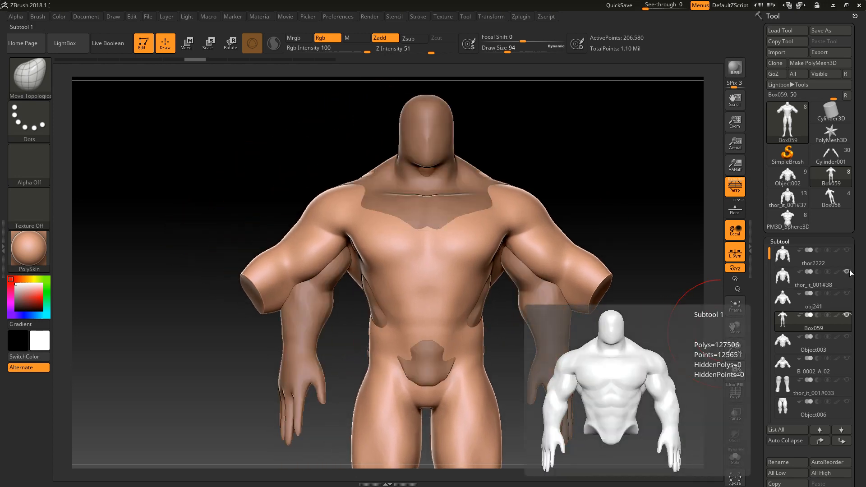
{"action": "left_click", "coordinate": [842, 263]}
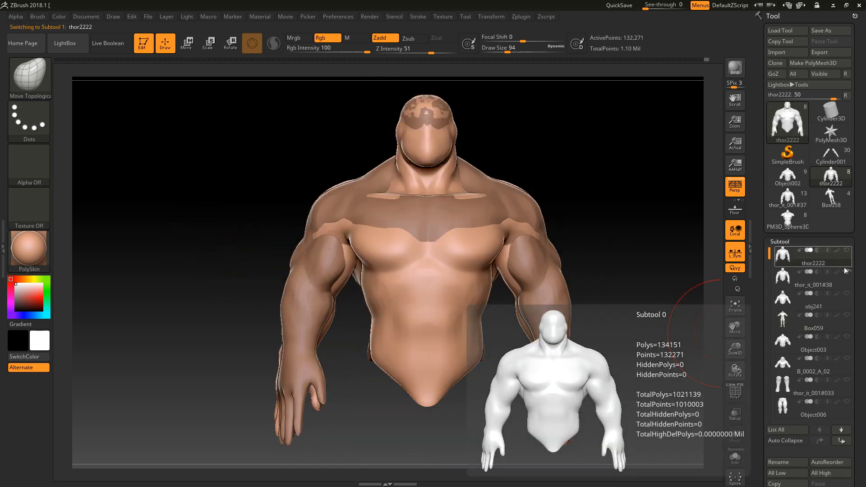
{"action": "left_click", "coordinate": [848, 274]}
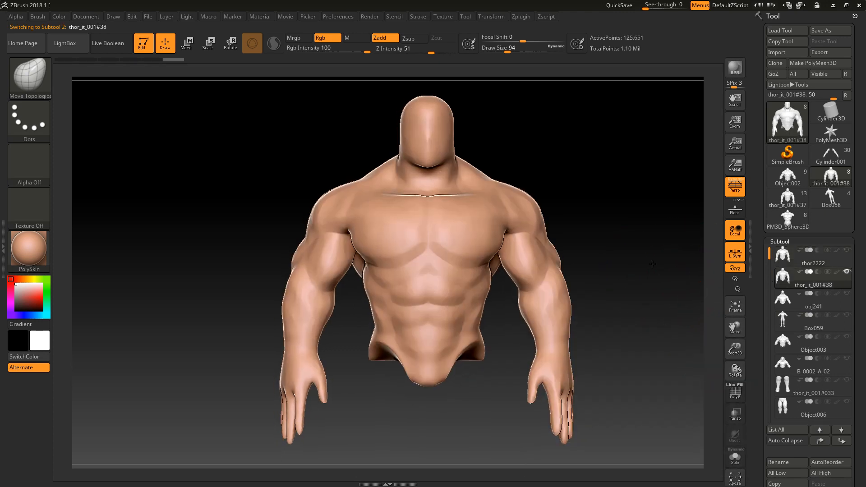
Examine the thor_it_001#38 torso and arms from the front at different distances
{"action": "left_click_drag", "start_coordinate": [623, 273], "coordinate": [589, 274]}
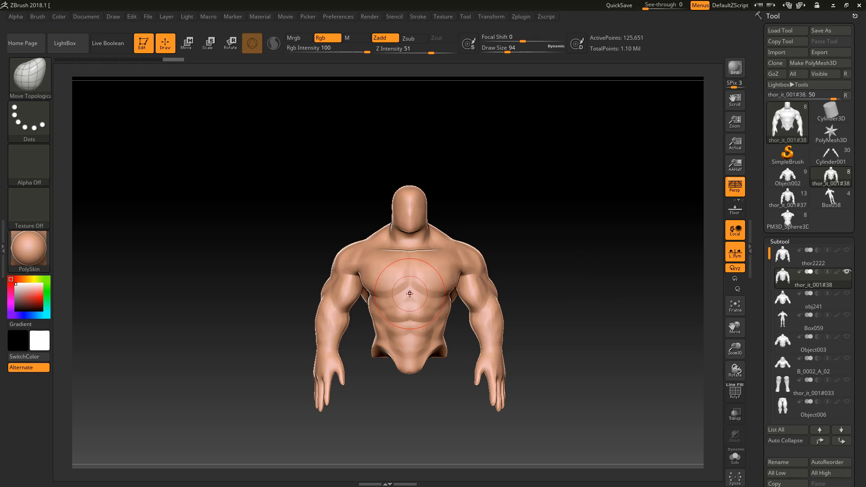
{"action": "left_click_drag", "start_coordinate": [611, 310], "coordinate": [585, 327], "text": "alt"}
{"action": "key", "text": "f"}
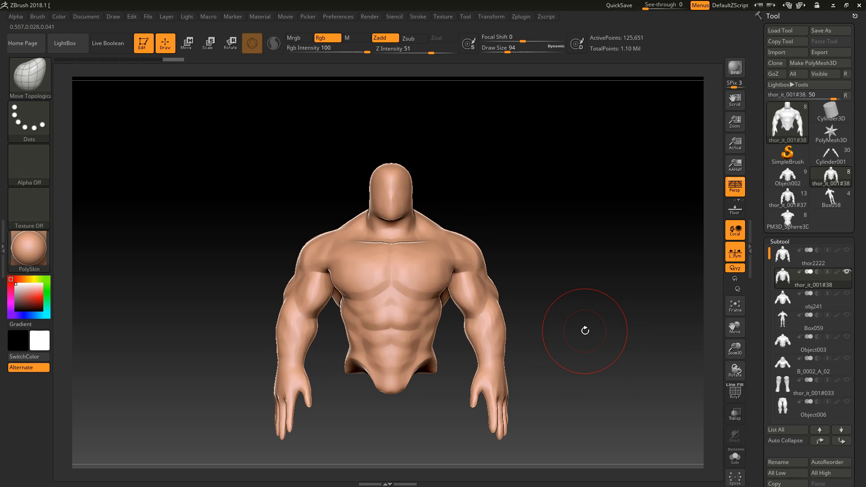
{"action": "left_click_drag", "start_coordinate": [590, 331], "coordinate": [594, 361], "text": "alt"}
{"action": "left_click_drag", "start_coordinate": [553, 270], "coordinate": [549, 242], "text": "alt"}
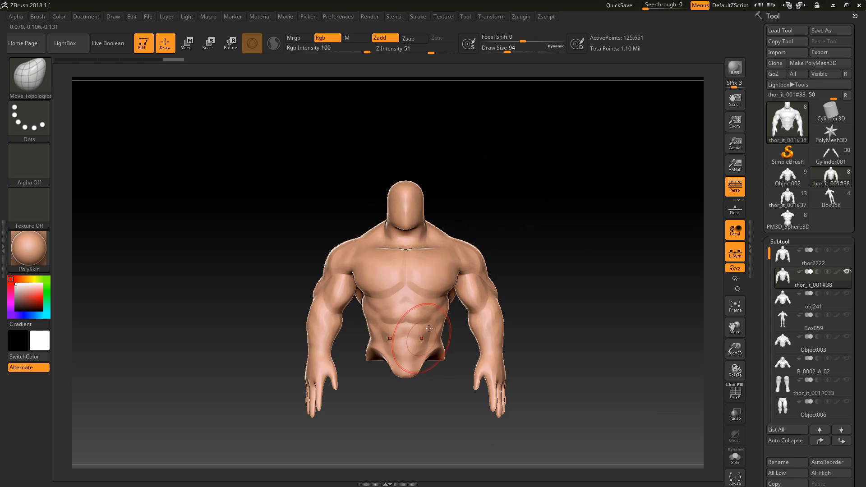
{"action": "mouse_move", "coordinate": [582, 336]}
{"action": "left_mouse_down"}
{"action": "mouse_move", "coordinate": [608, 334]}
{"action": "mouse_move", "coordinate": [592, 327]}
{"action": "mouse_move", "coordinate": [604, 338]}
{"action": "mouse_move", "coordinate": [589, 302]}
{"action": "mouse_move", "coordinate": [547, 319]}
{"action": "mouse_move", "coordinate": [557, 312]}
{"action": "mouse_move", "coordinate": [576, 348]}
{"action": "mouse_move", "coordinate": [616, 336]}
{"action": "mouse_move", "coordinate": [593, 310]}
{"action": "mouse_move", "coordinate": [592, 328]}
{"action": "mouse_move", "coordinate": [601, 298]}
{"action": "mouse_move", "coordinate": [599, 335]}
{"action": "mouse_move", "coordinate": [590, 299]}
{"action": "mouse_move", "coordinate": [606, 346]}
{"action": "left_mouse_up"}
{"action": "left_click_drag", "start_coordinate": [609, 316], "coordinate": [613, 301], "text": "alt"}
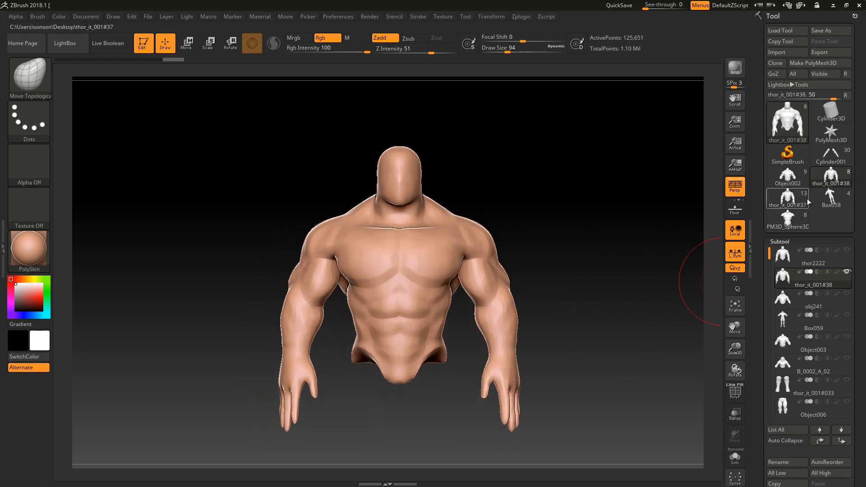
Switch to the Object002 orc tool and compare the whole figure with perspective off and on
{"action": "left_click", "coordinate": [788, 179]}
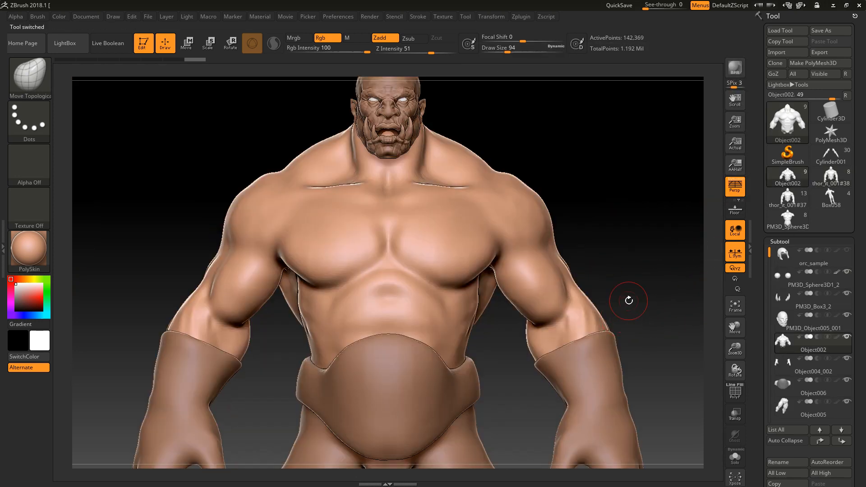
{"action": "key", "text": "f"}
{"action": "left_click_drag", "start_coordinate": [621, 342], "coordinate": [599, 349]}
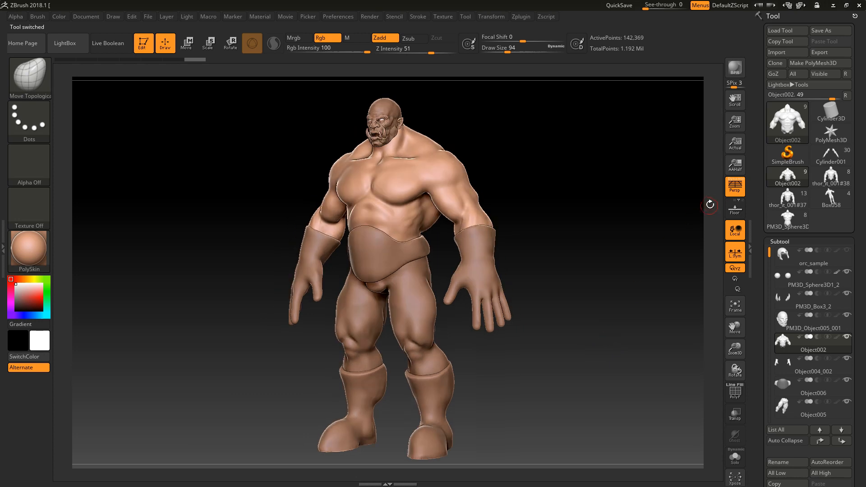
{"action": "left_click", "coordinate": [731, 193]}
{"action": "left_click", "coordinate": [731, 192]}
{"action": "left_click_drag", "start_coordinate": [593, 270], "coordinate": [598, 308]}
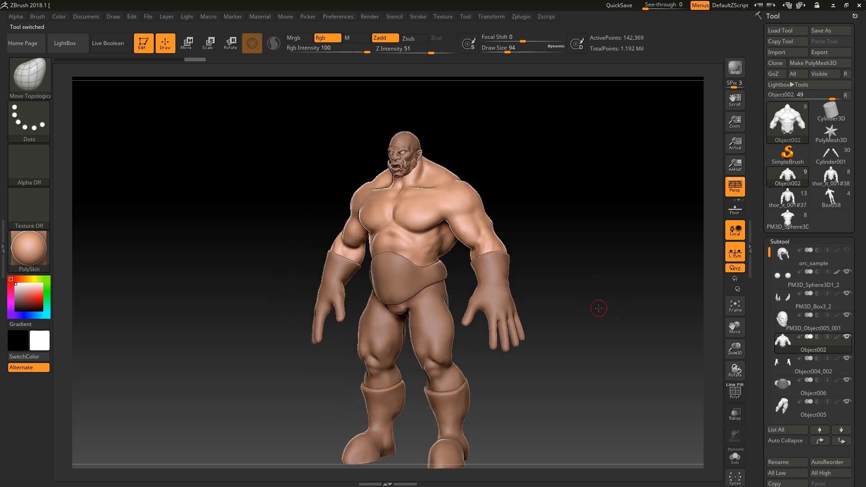
Toggle the polygon wireframe to check the mesh of the orc's upper body
{"action": "key", "text": "shift+f"}
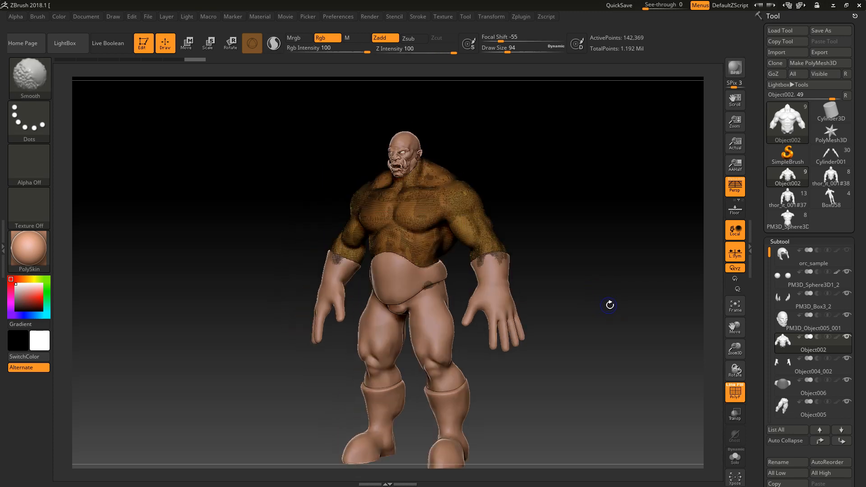
{"action": "key", "text": "shift+f"}
{"action": "mouse_move", "coordinate": [603, 358]}
{"action": "left_mouse_down"}
{"action": "mouse_move", "coordinate": [593, 345]}
{"action": "mouse_move", "coordinate": [629, 345]}
{"action": "mouse_move", "coordinate": [605, 345]}
{"action": "mouse_move", "coordinate": [601, 336]}
{"action": "mouse_move", "coordinate": [593, 352]}
{"action": "left_mouse_up"}
{"action": "key", "text": "shift+f"}
Examine the orc's build from the side, back and front
{"action": "left_click_drag", "start_coordinate": [531, 181], "coordinate": [588, 204], "text": "alt"}
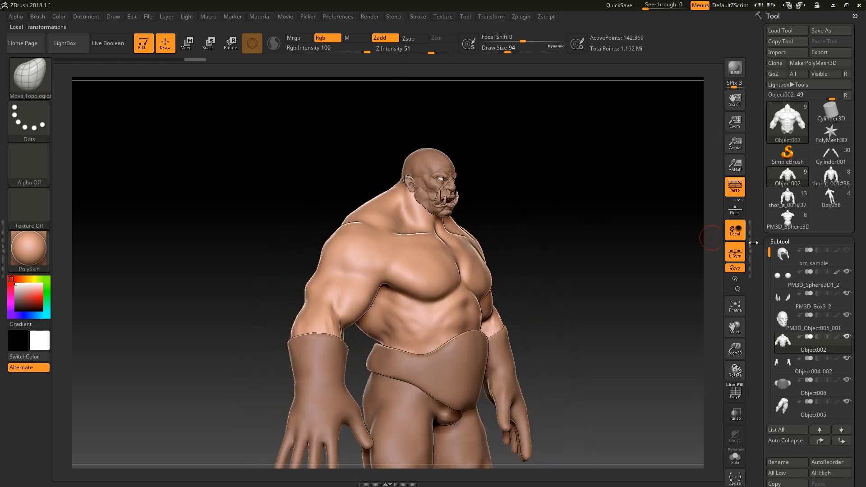
{"action": "left_click_drag", "start_coordinate": [632, 251], "coordinate": [605, 297], "text": "shift"}
{"action": "left_click_drag", "start_coordinate": [600, 248], "coordinate": [586, 269], "text": "alt"}
{"action": "left_click", "coordinate": [845, 251]}
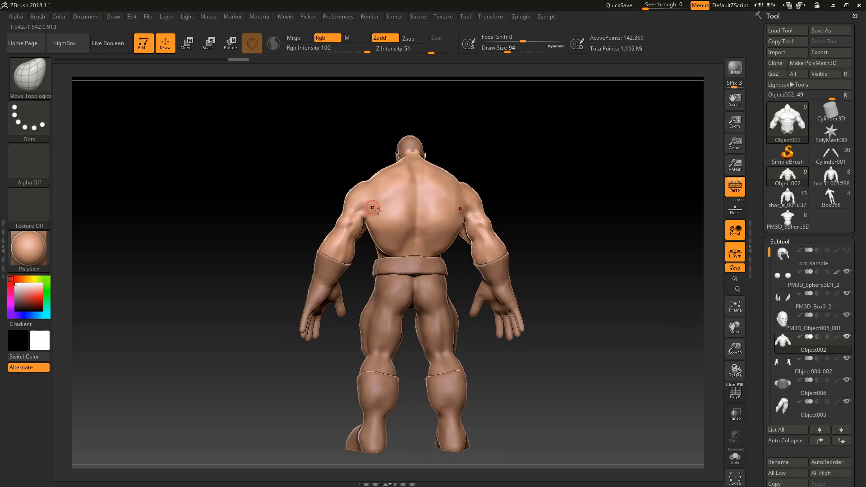
{"action": "mouse_move", "coordinate": [590, 271]}
{"action": "left_mouse_down"}
{"action": "mouse_move", "coordinate": [665, 262]}
{"action": "mouse_move", "coordinate": [614, 270]}
{"action": "mouse_move", "coordinate": [615, 294]}
{"action": "mouse_move", "coordinate": [611, 270]}
{"action": "mouse_move", "coordinate": [611, 296]}
{"action": "mouse_move", "coordinate": [594, 258]}
{"action": "mouse_move", "coordinate": [592, 265]}
{"action": "mouse_move", "coordinate": [581, 250]}
{"action": "mouse_move", "coordinate": [580, 258]}
{"action": "left_mouse_up"}
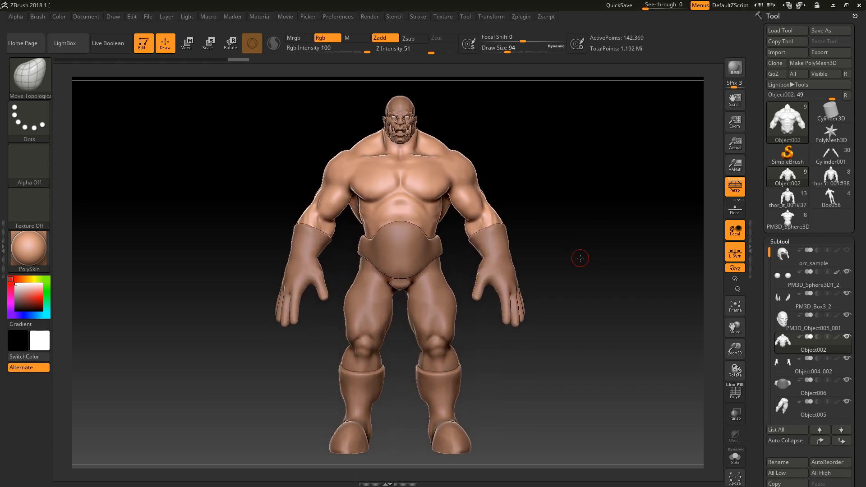